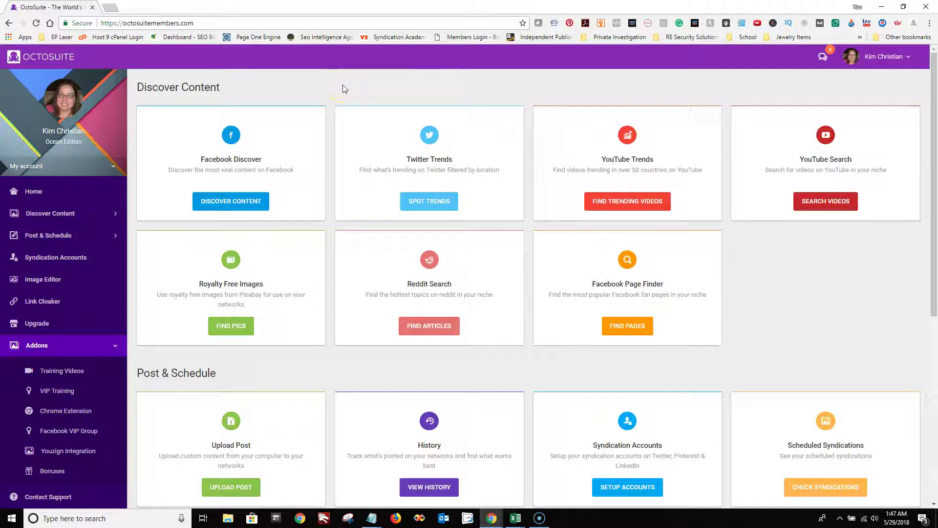
Step: Open the Facebook Page Finder to check whether it can be used, and return to the home dashboard
click(65, 221)
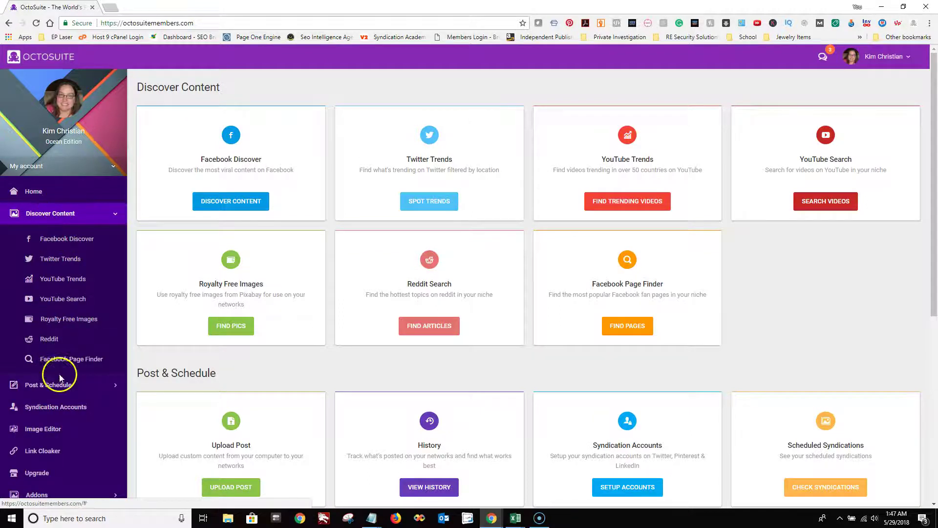
click(108, 366)
click(108, 365)
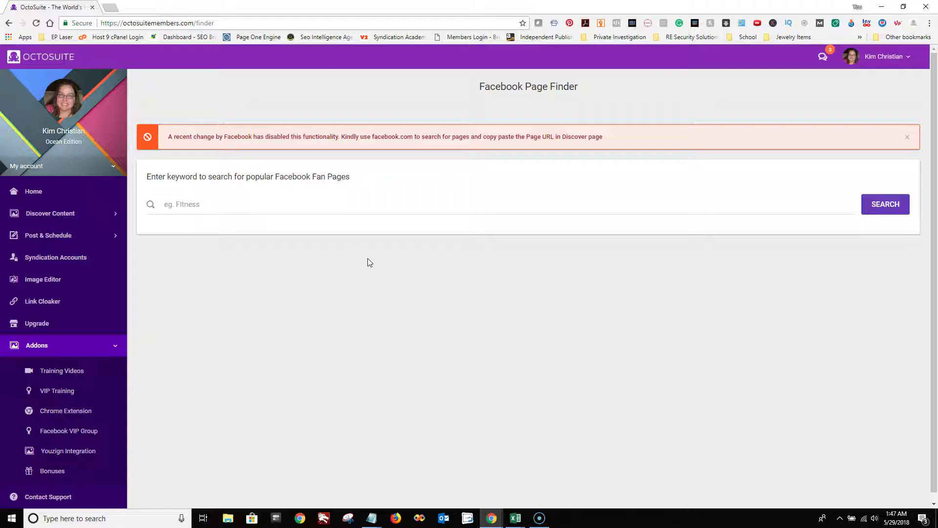
click(49, 196)
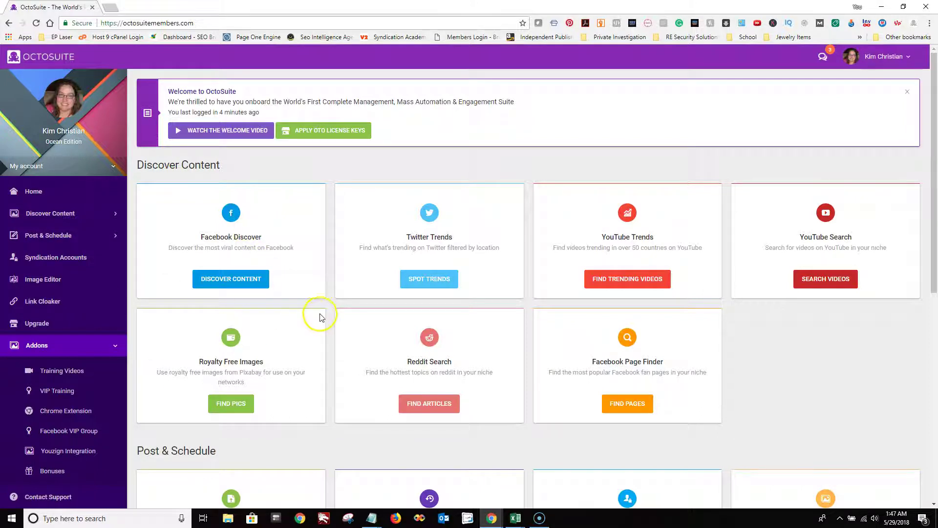
click(50, 215)
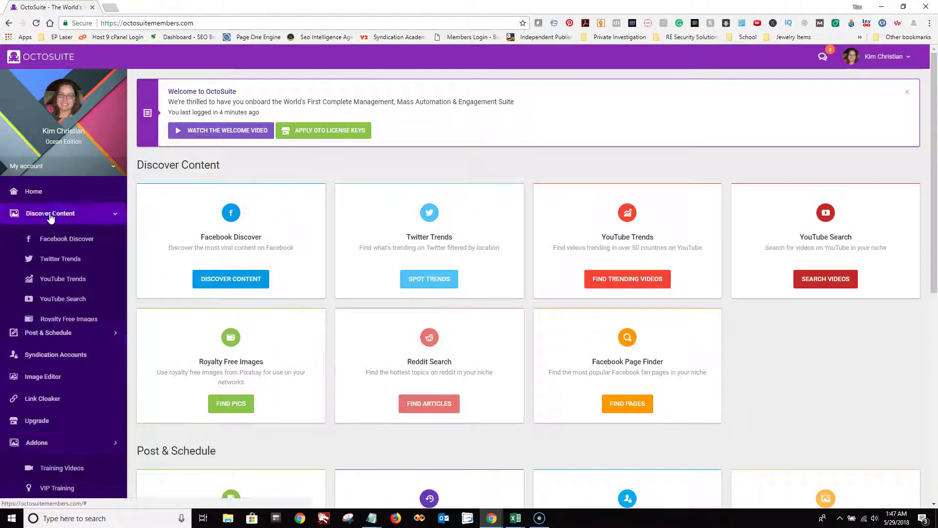
click(58, 244)
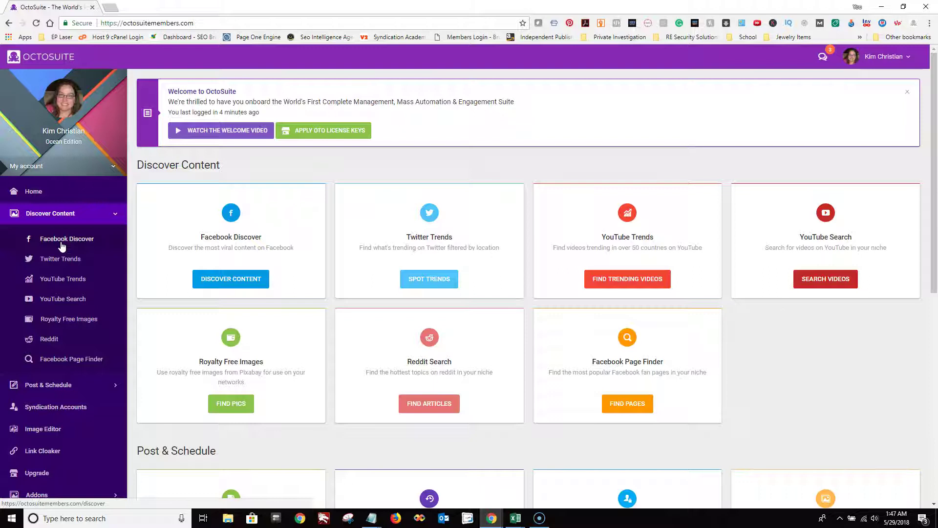
click(240, 289)
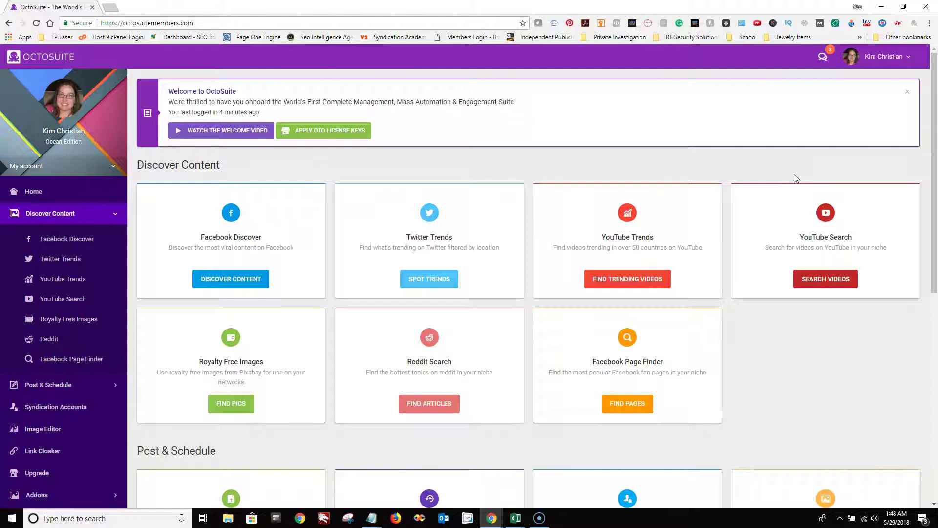
Step: Open the account settings, start connecting the Facebook account, allow its permissions and close the blank permissions window
click(916, 62)
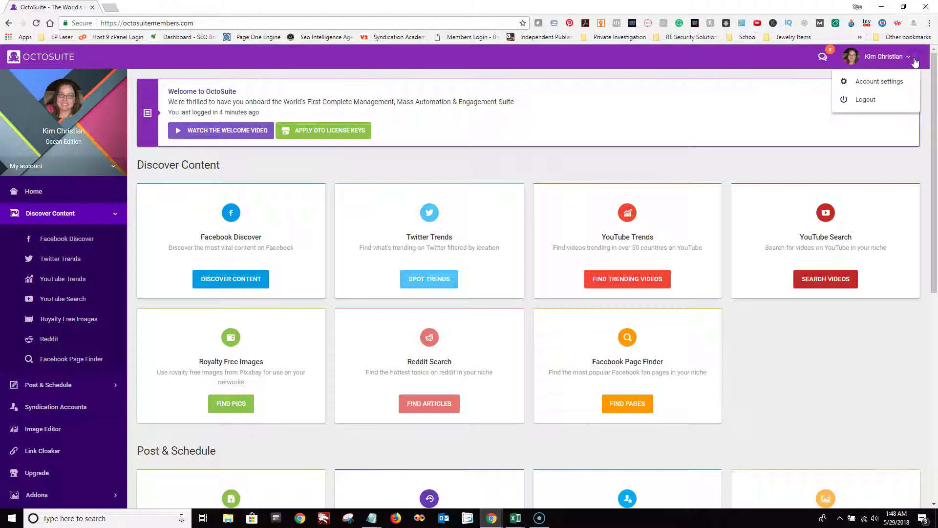
click(886, 82)
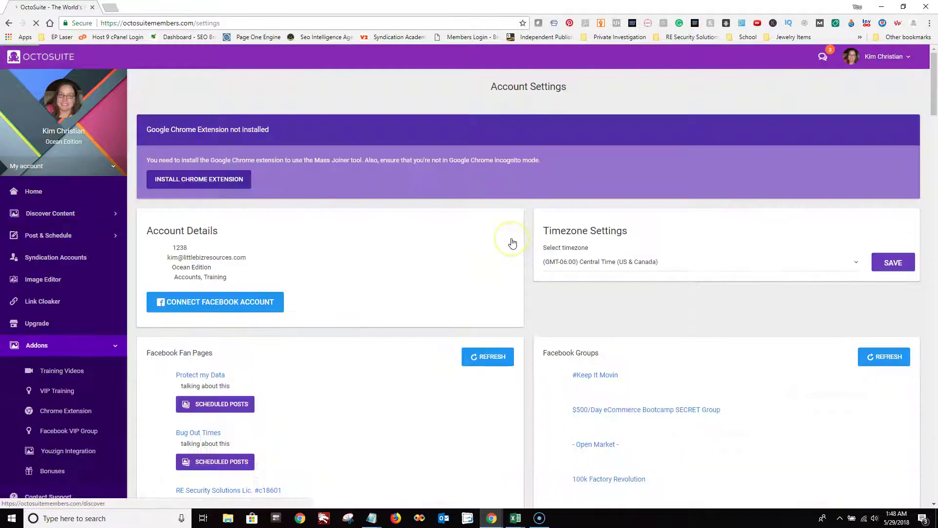
click(203, 208)
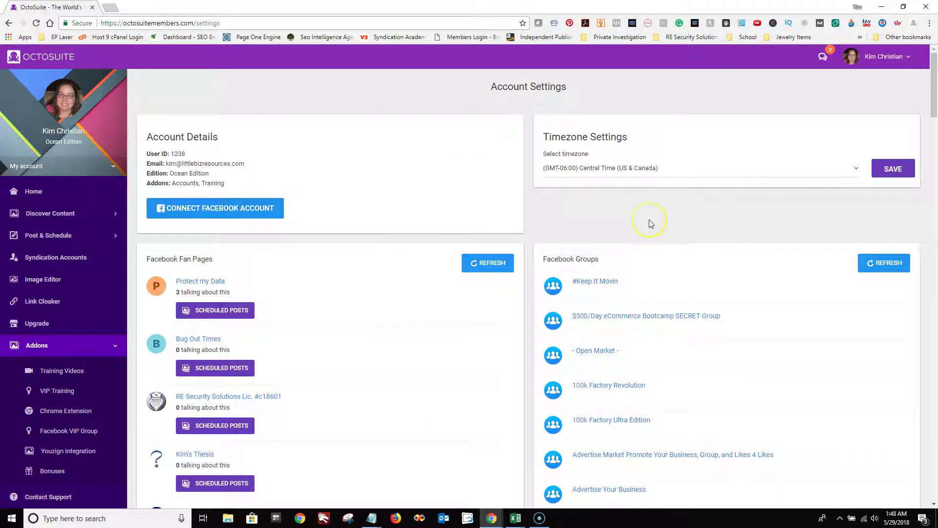
click(223, 210)
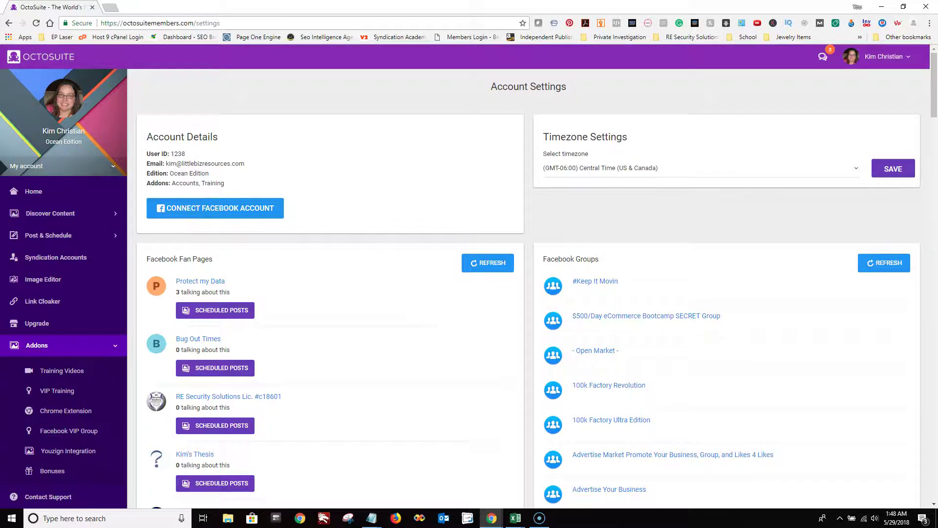
click(224, 213)
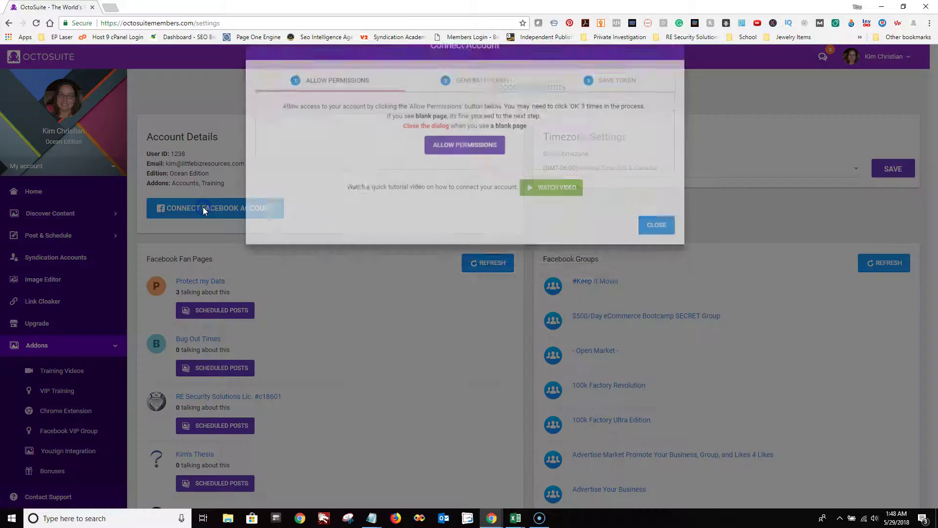
click(465, 175)
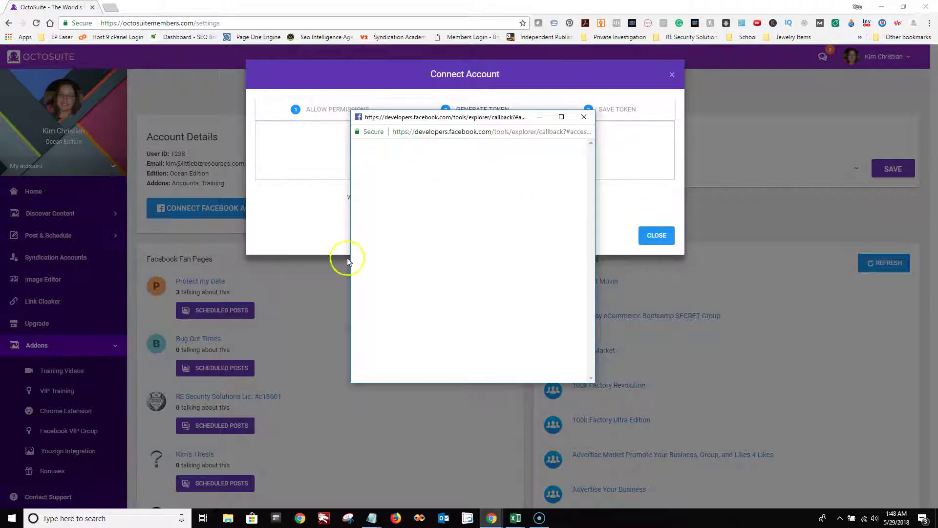
click(585, 119)
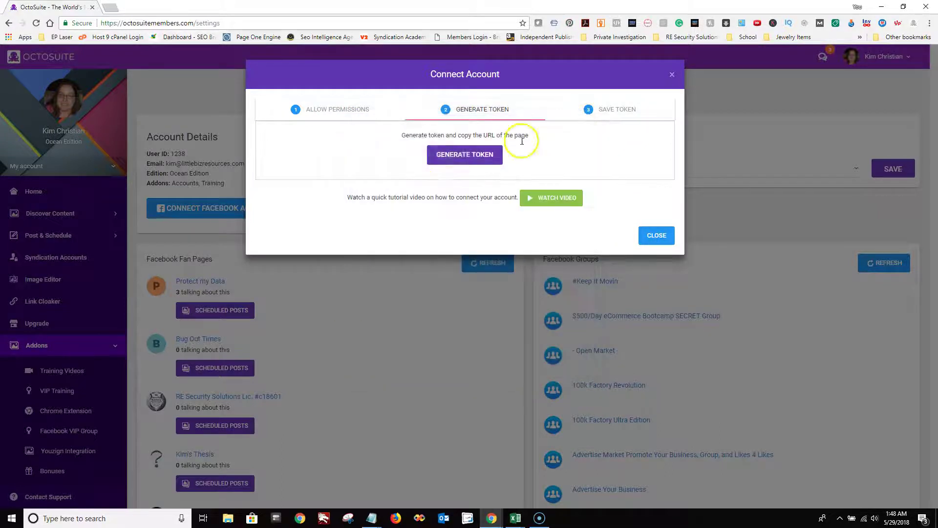
Step: Generate the Facebook access token, paste the token page's URL into the Save Token field and save it
click(450, 153)
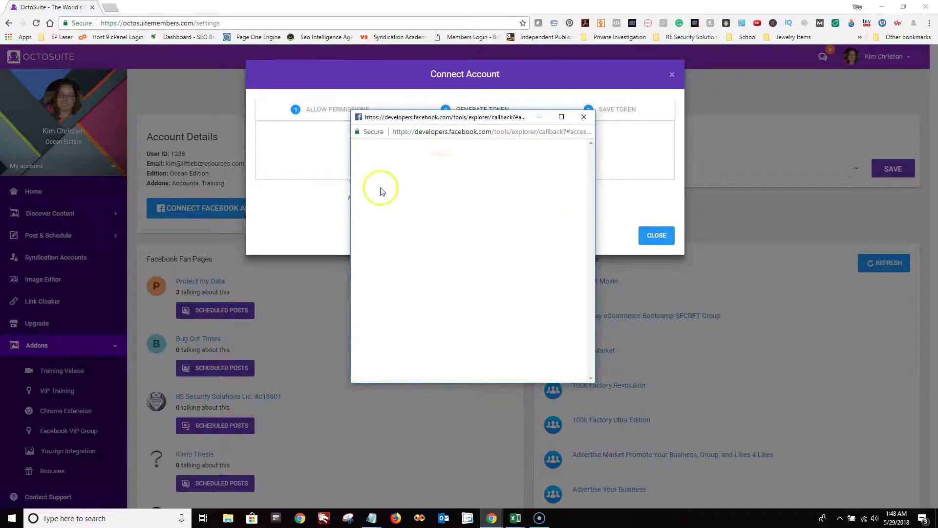
click(459, 132)
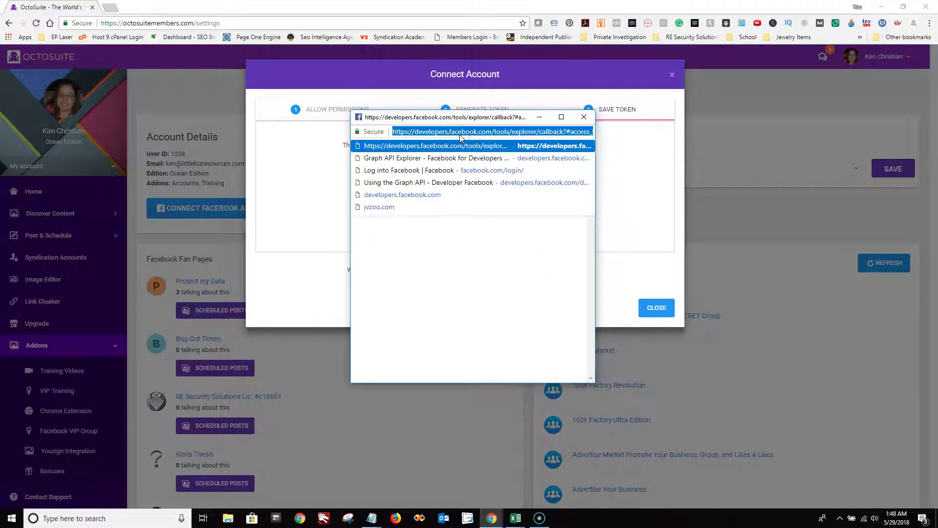
click(584, 117)
click(420, 178)
key(ctrl+v)
click(466, 234)
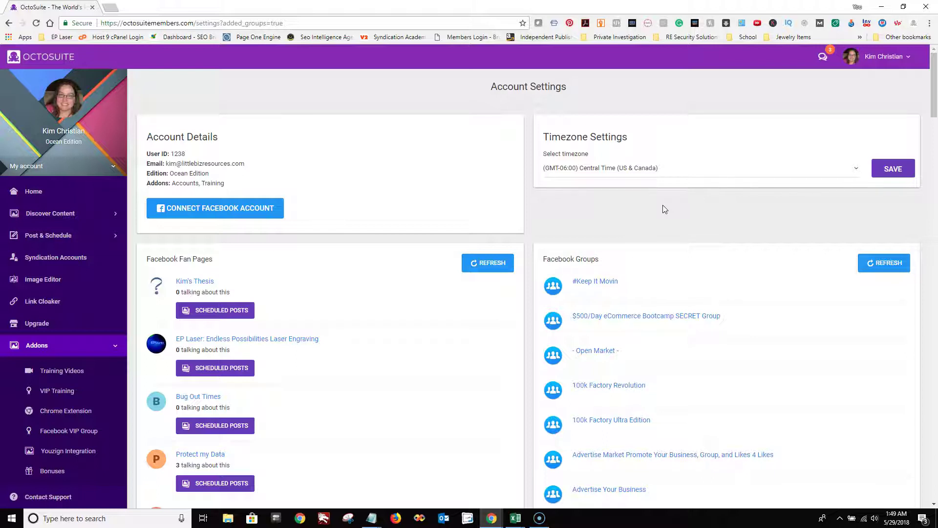
Step: Go back to the home dashboard, open Facebook Discover and display the available Order options
scroll(130, 321, down, 1)
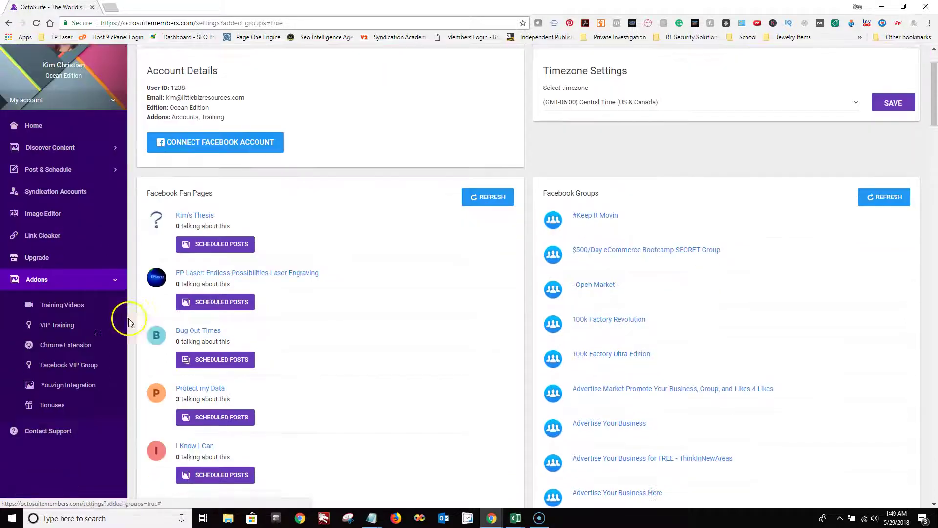
scroll(130, 323, down, 1)
scroll(132, 322, up, 1)
scroll(131, 321, up, 1)
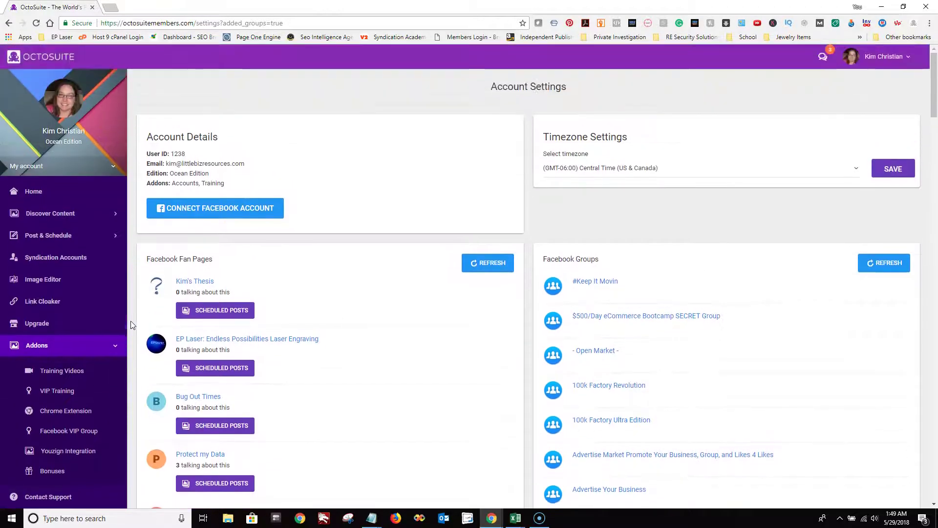
click(32, 191)
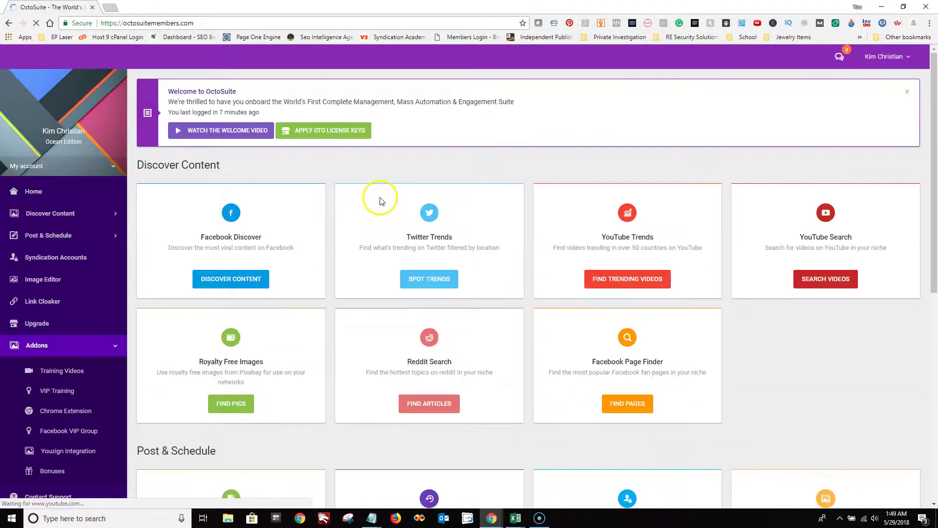
click(35, 214)
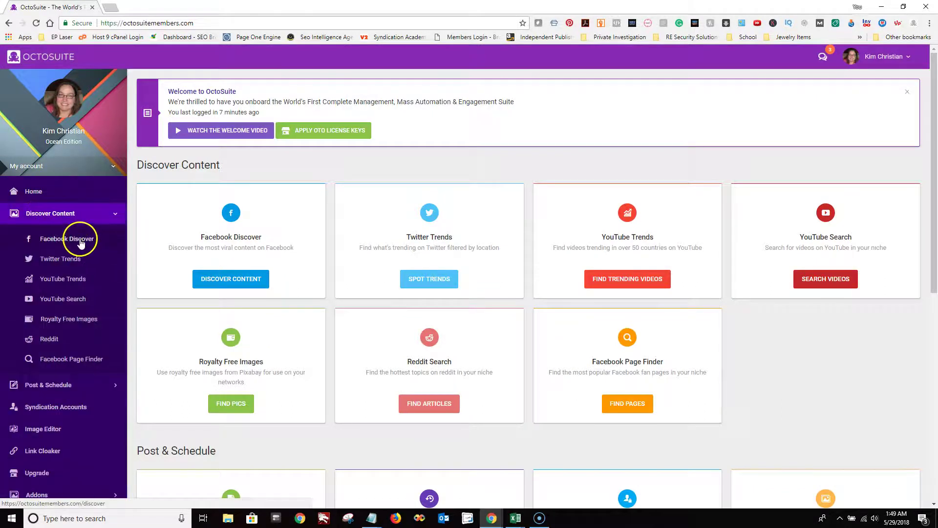
click(63, 239)
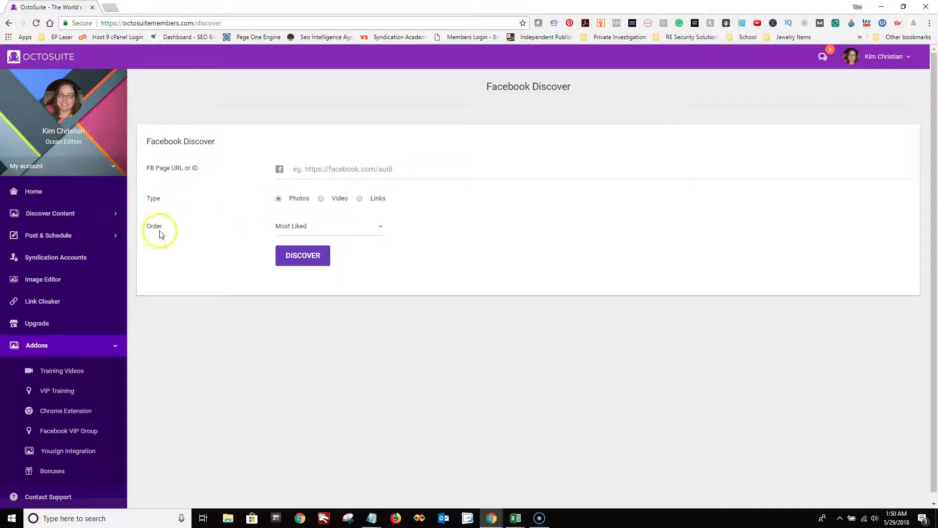
click(381, 228)
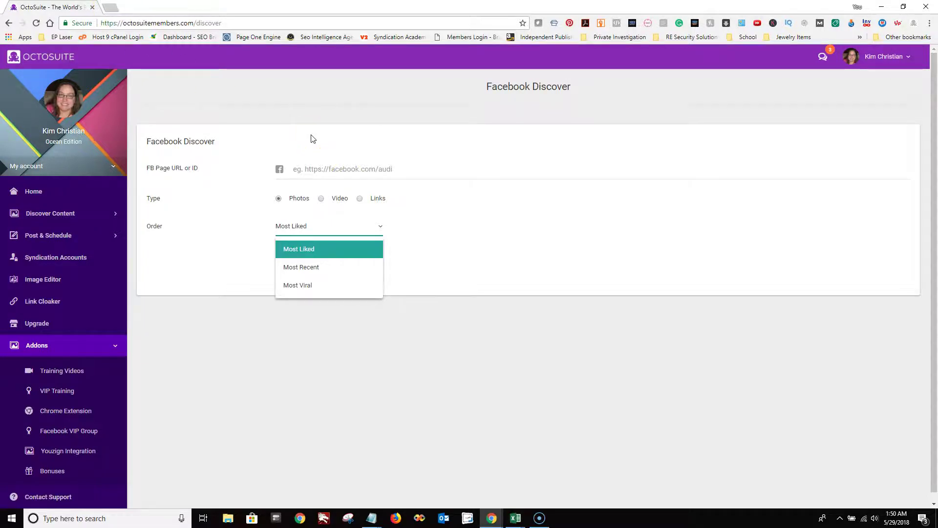
Step: Open Facebook in a new browser tab
click(113, 7)
text(fac)
key(Return)
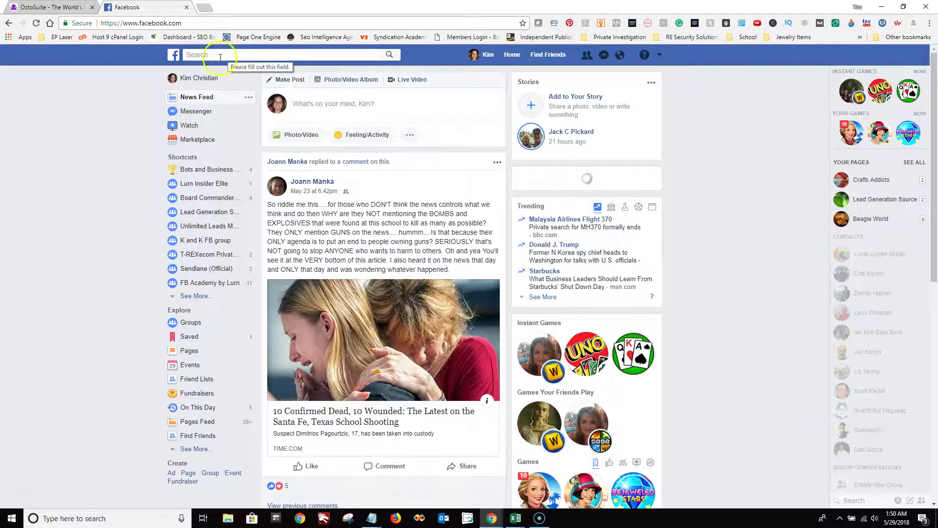
Step: Search Facebook for "baking" and limit the results to Pages
click(240, 55)
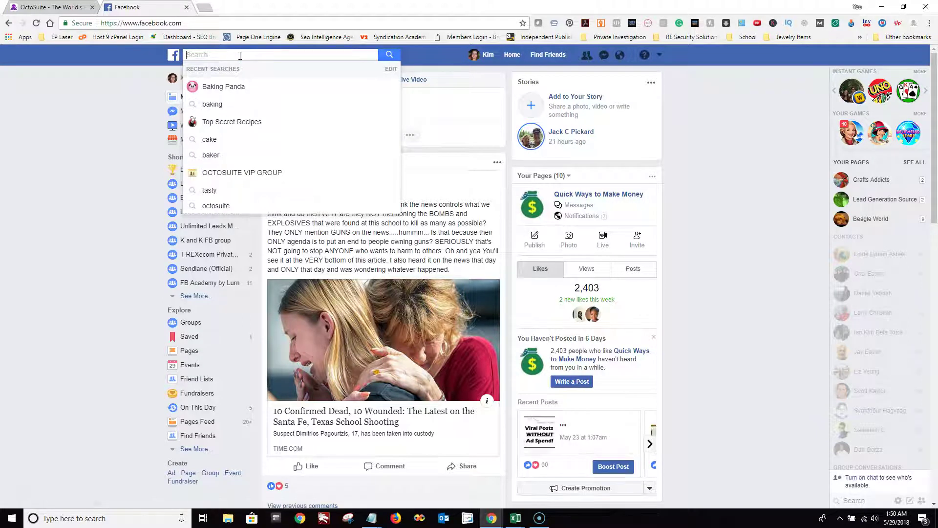
text(baking)
key(Return)
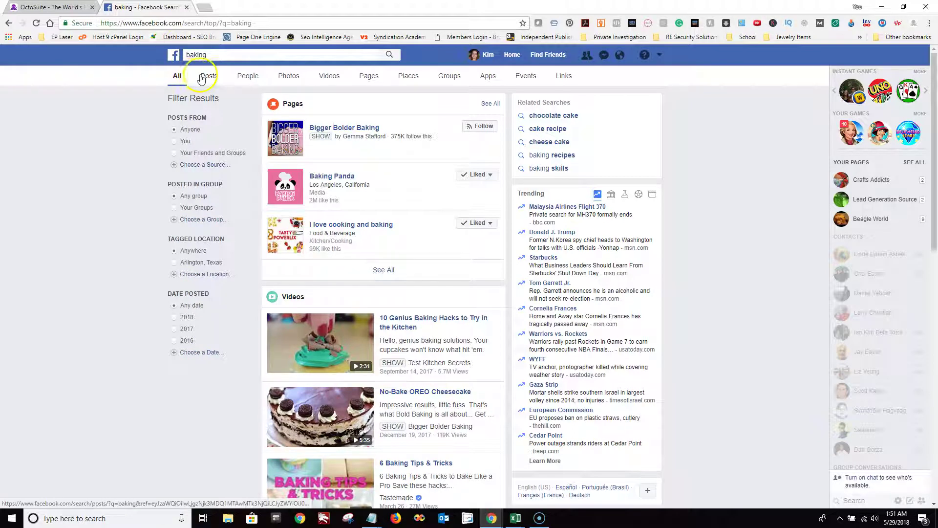
click(370, 78)
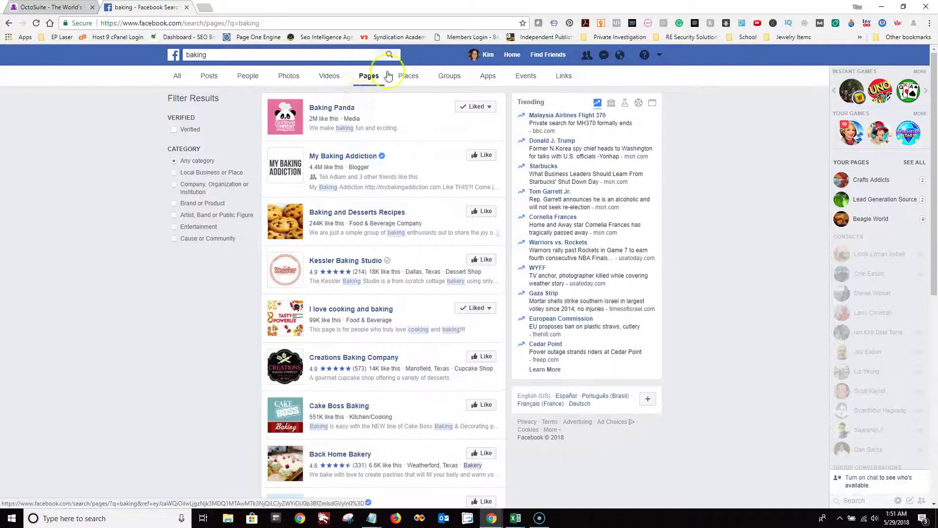
click(206, 79)
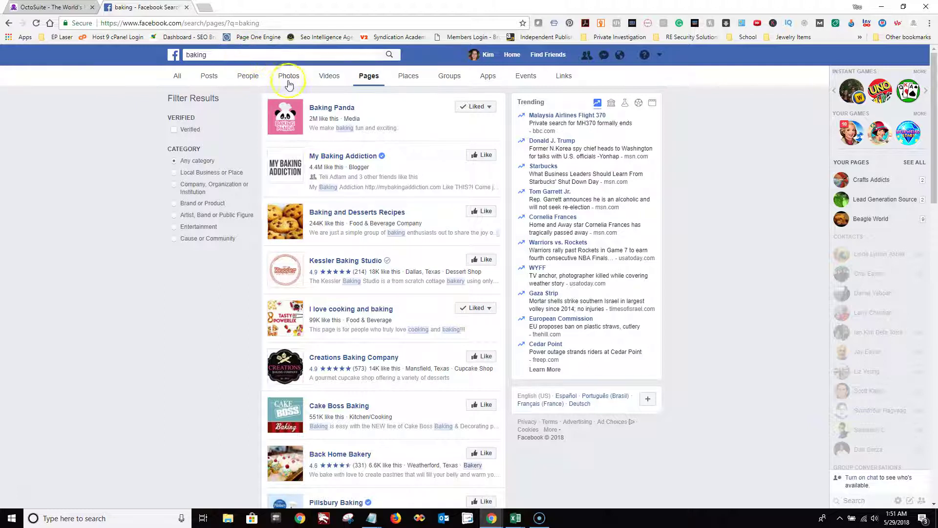
Step: Replace the Facebook search with the suggested term "cookie decorating", keeping the results limited to Pages
click(229, 54)
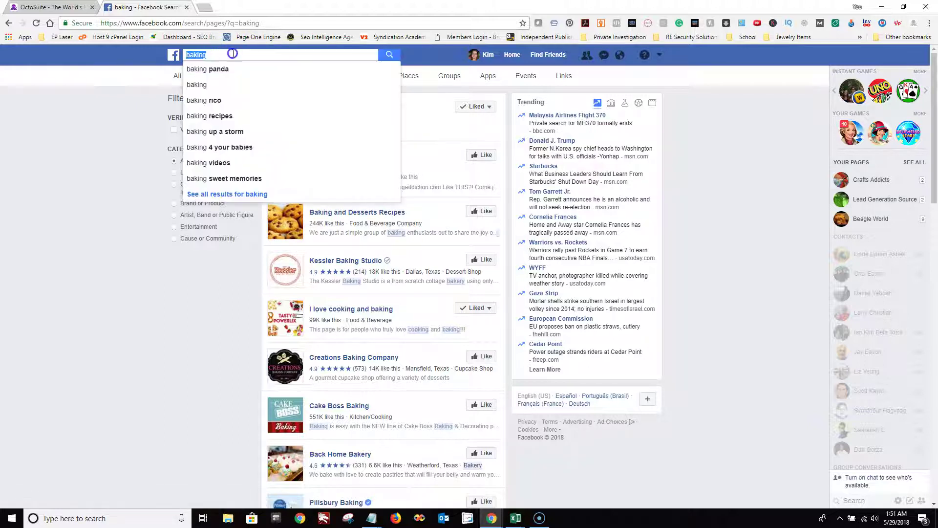
mouse_move(224, 55)
mouse_down()
mouse_move(170, 54)
mouse_move(220, 57)
mouse_up()
text(cookie)
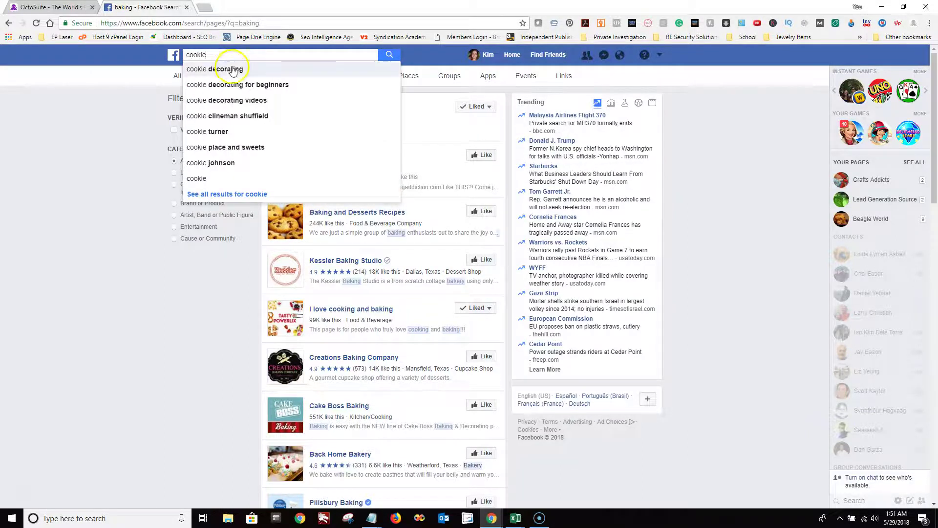
click(218, 68)
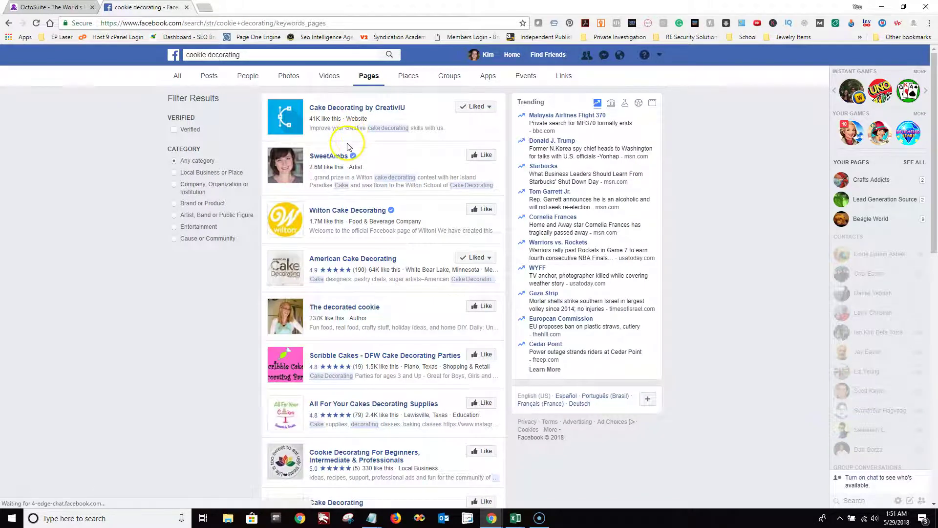
Step: Open the Cake Decorating by CreativiU, Wilton Cake Decorating and American Cake Decorating pages in separate new tabs
right_click(340, 107)
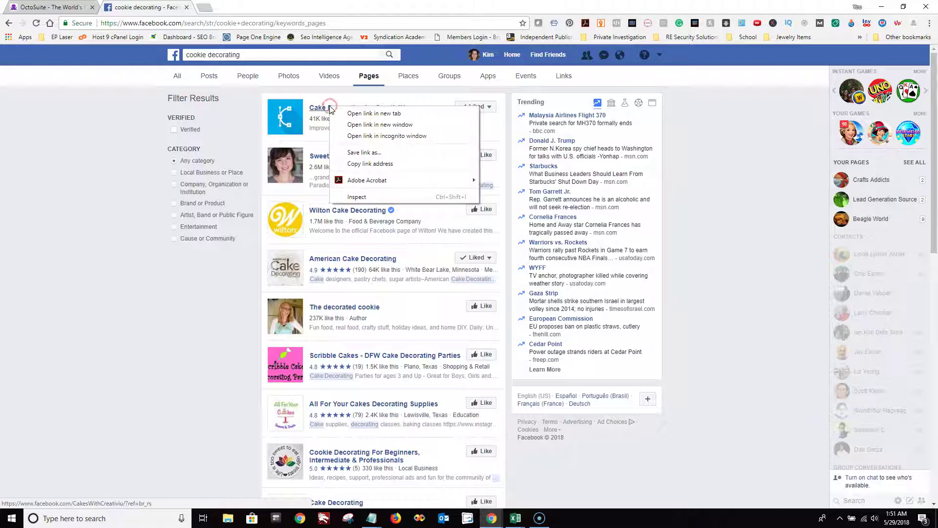
click(364, 111)
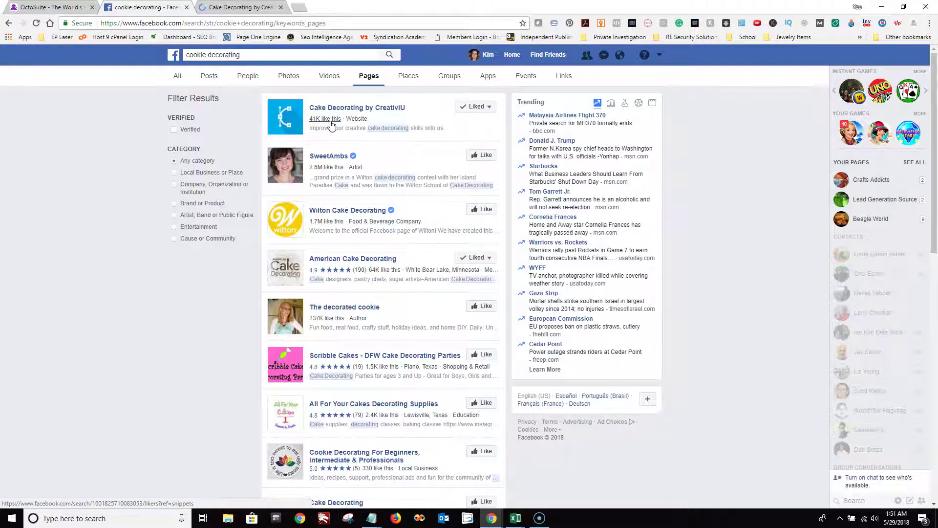
right_click(330, 214)
click(355, 219)
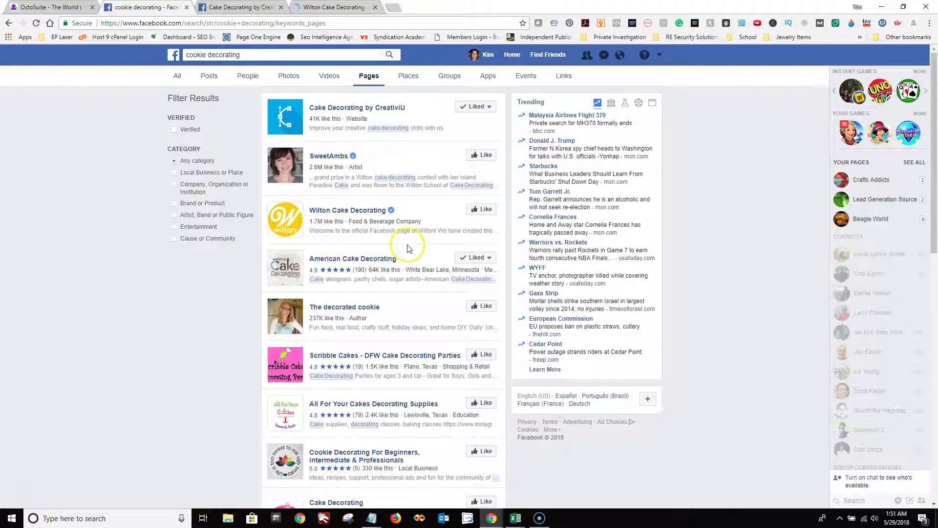
scroll(411, 248, down, 1)
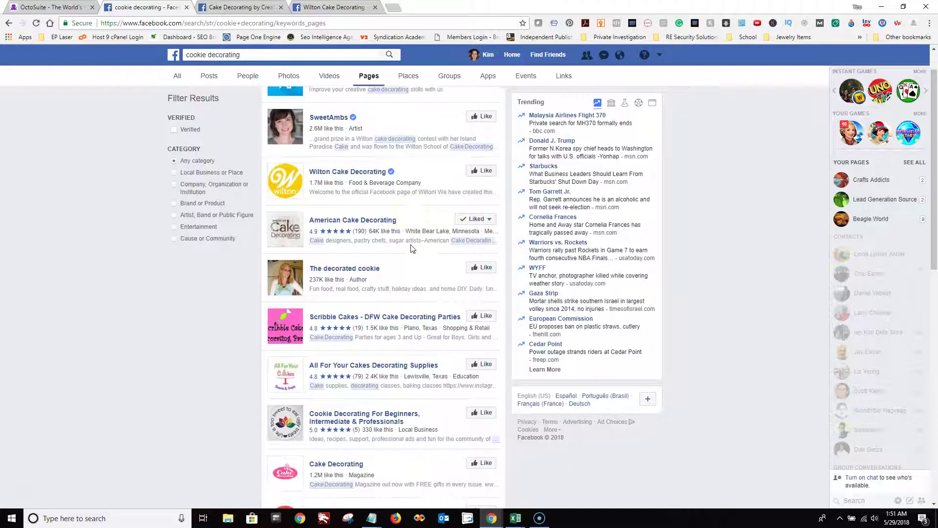
right_click(340, 213)
click(362, 217)
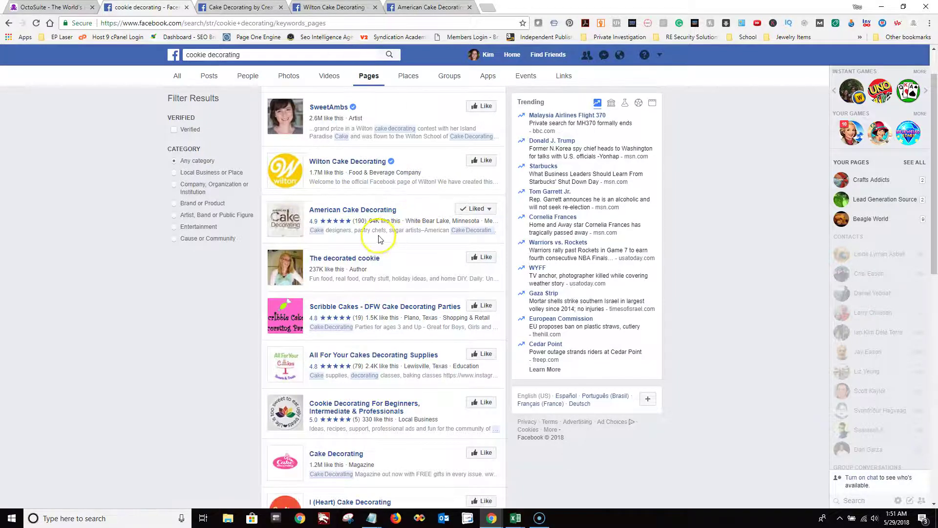
Step: Open The decorated cookie, Cake Decorating magazine, I (Heart) Cake Decorating and Learn Cake Decorating Online pages in separate new tabs
scroll(376, 237, down, 2)
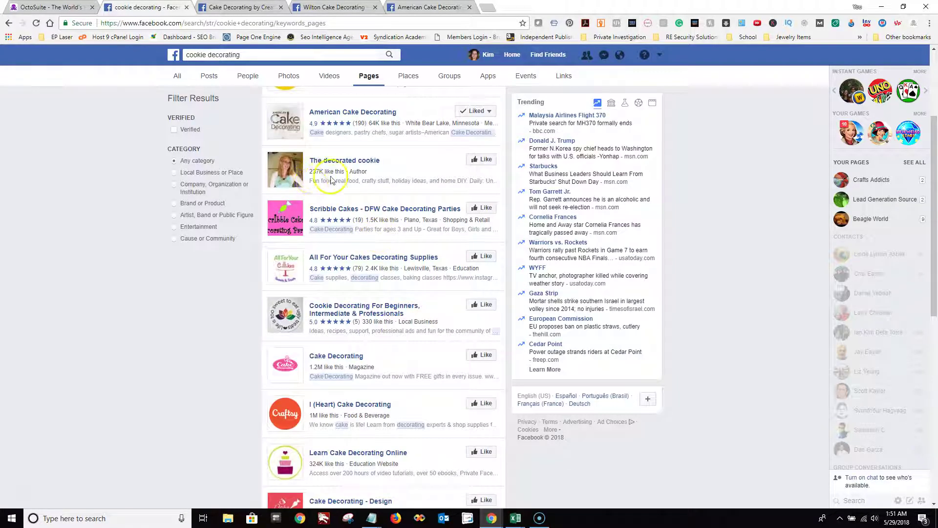
right_click(332, 160)
click(348, 164)
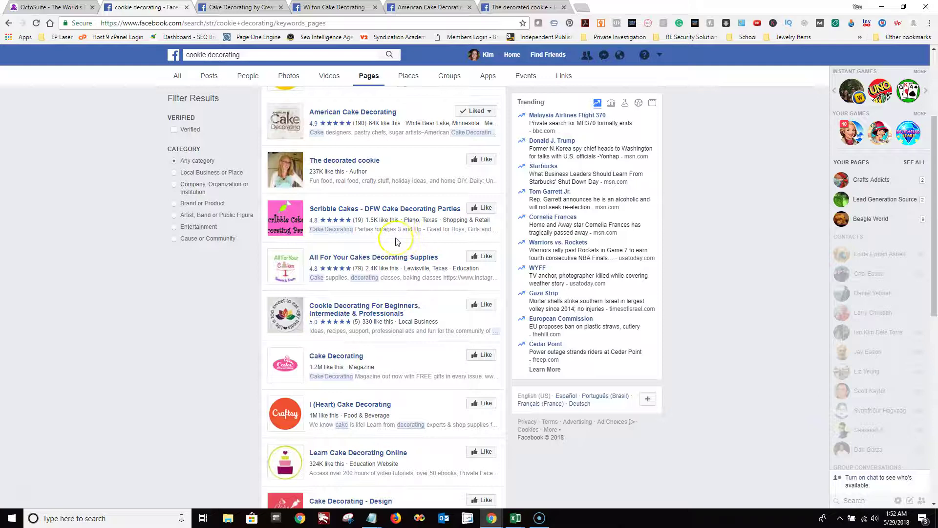
scroll(397, 241, down, 1)
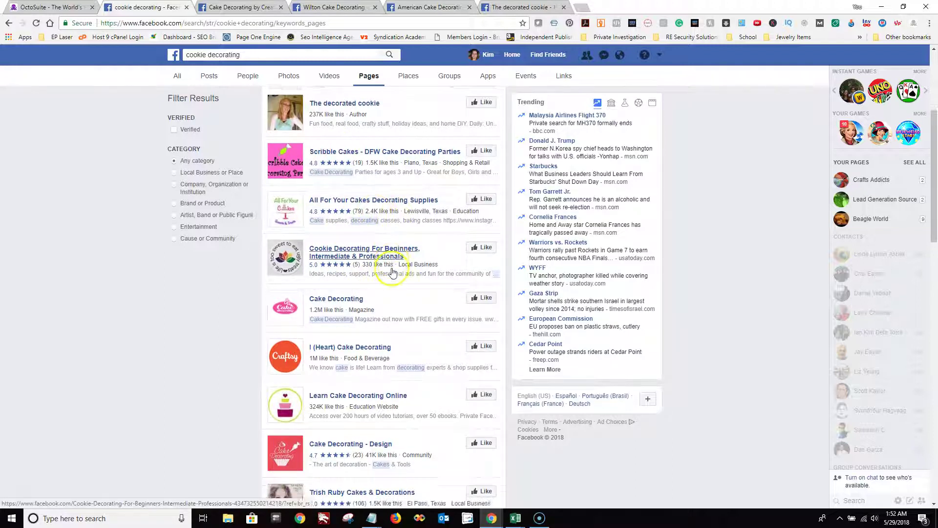
scroll(394, 267, down, 2)
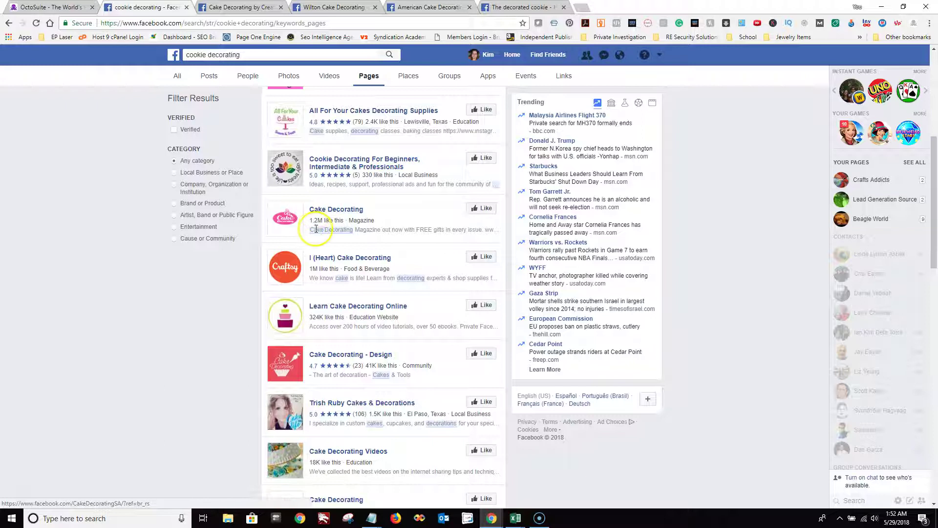
right_click(321, 214)
click(352, 220)
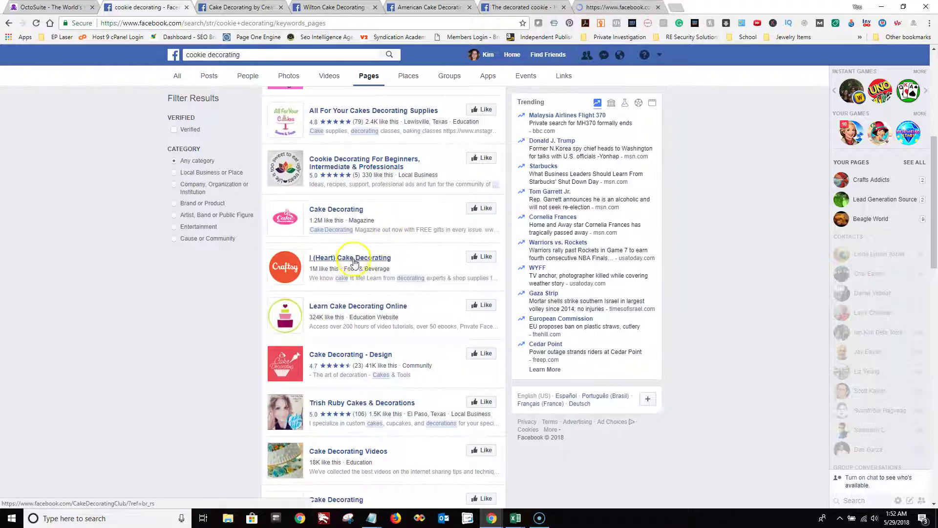
right_click(368, 259)
click(383, 267)
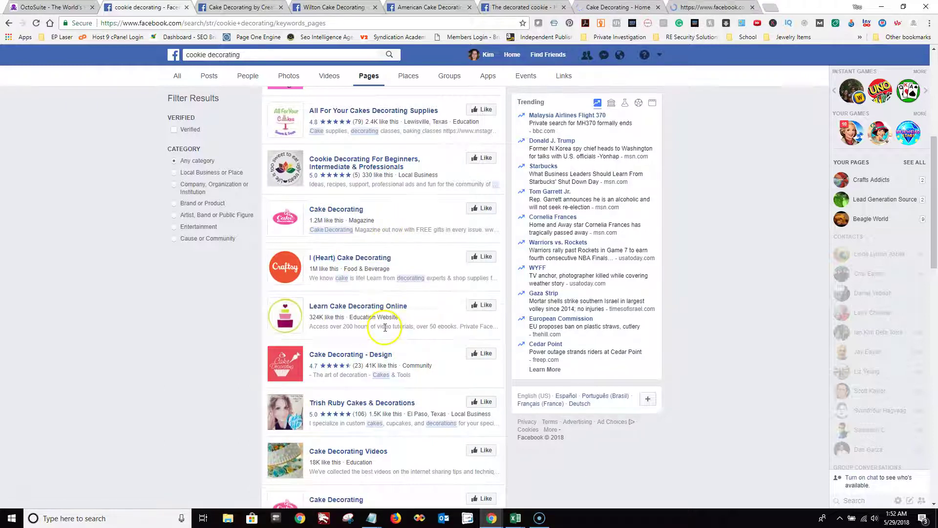
scroll(383, 324, down, 2)
right_click(324, 209)
click(354, 217)
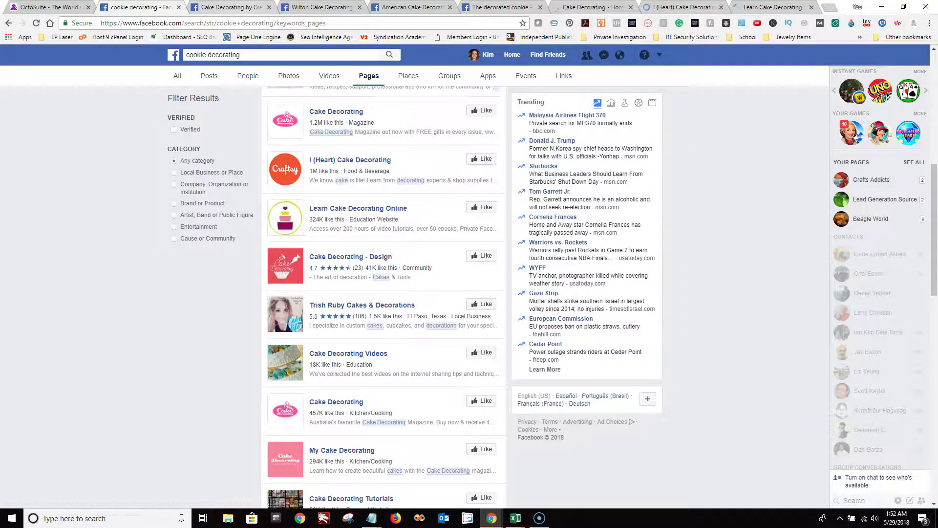
Step: Copy the page ID CakesWithCreativiu from the Cake Decorating by CreativiU page's address and return to OctoSuite's Facebook Discover
key(ctrl+Tab)
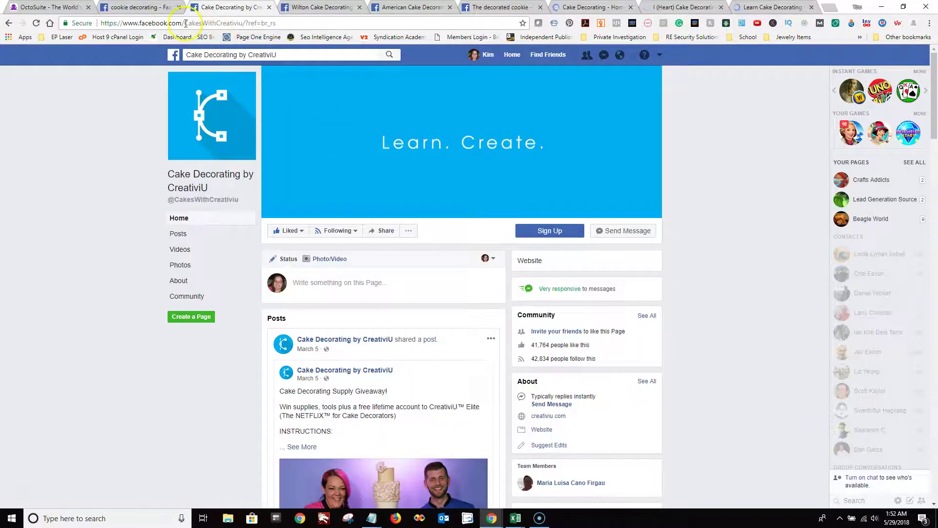
drag(210, 23, 227, 23)
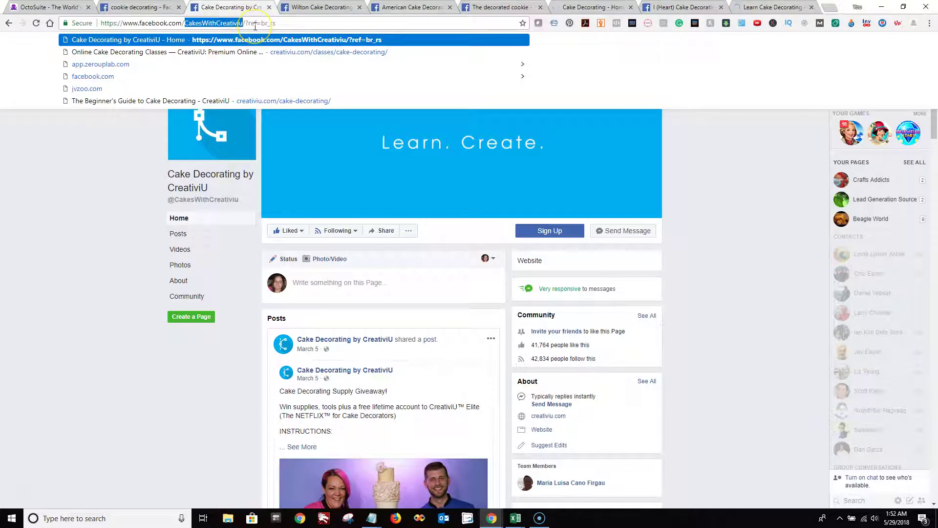
click(187, 23)
drag(185, 23, 81, 23)
click(242, 22)
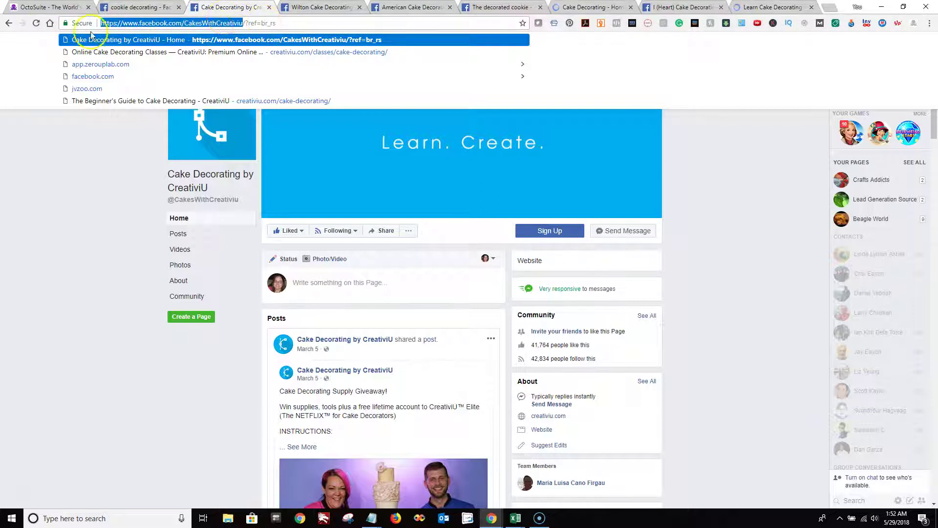
click(244, 23)
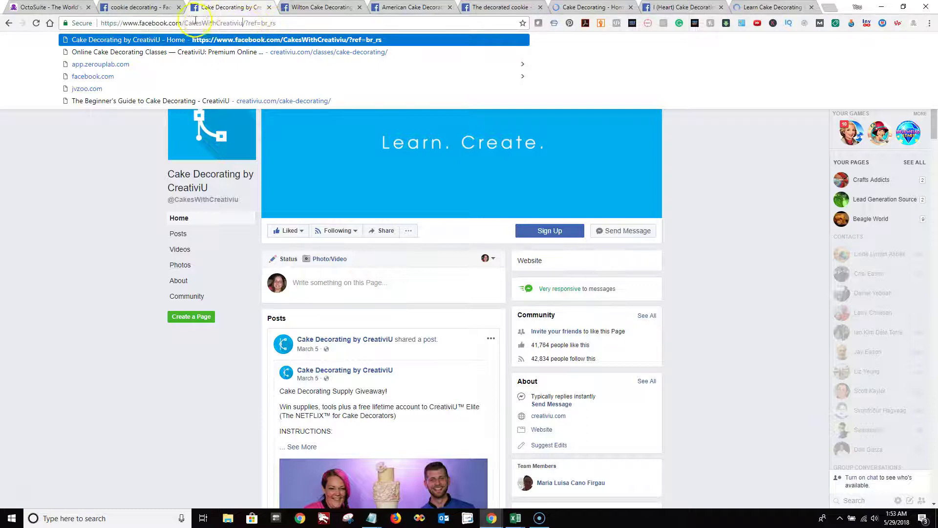
drag(186, 20, 208, 21)
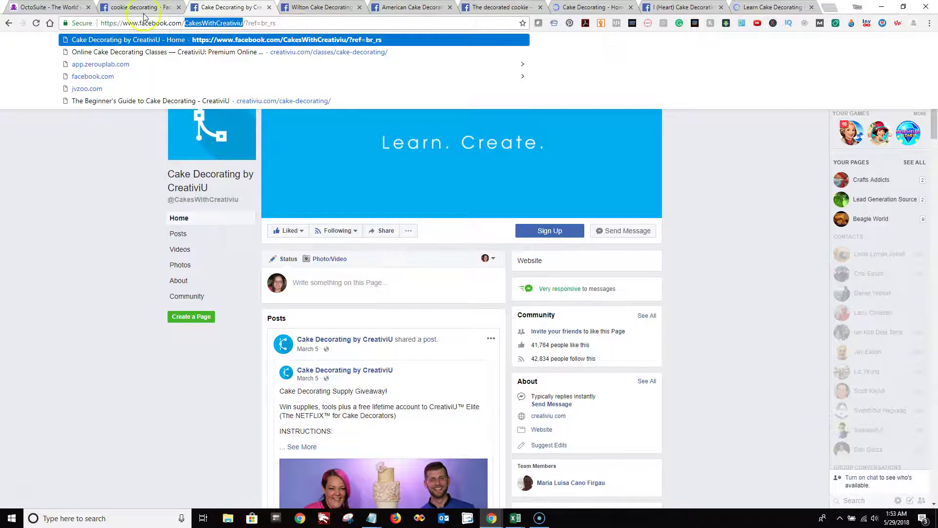
click(49, 7)
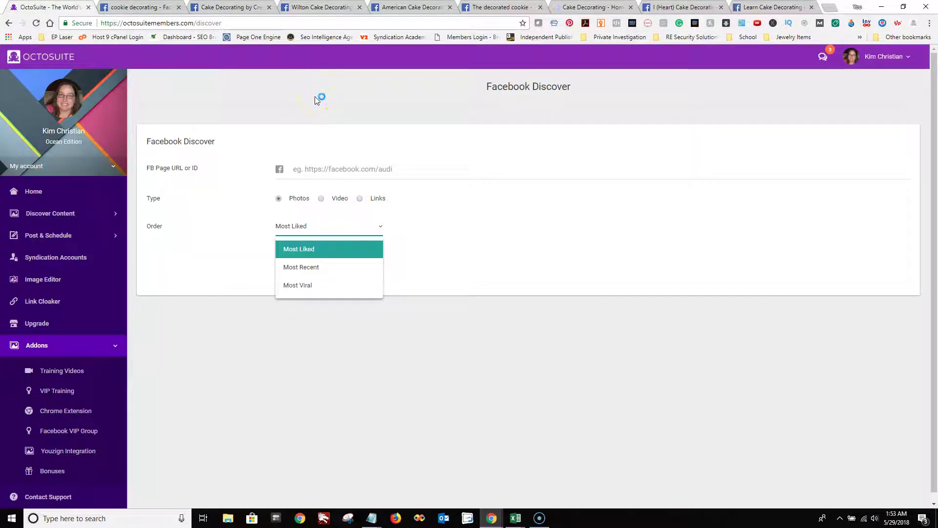
Step: Open a new Notepad window and paste the page ID CakesWithCreativiu into it
right_click(371, 518)
click(340, 483)
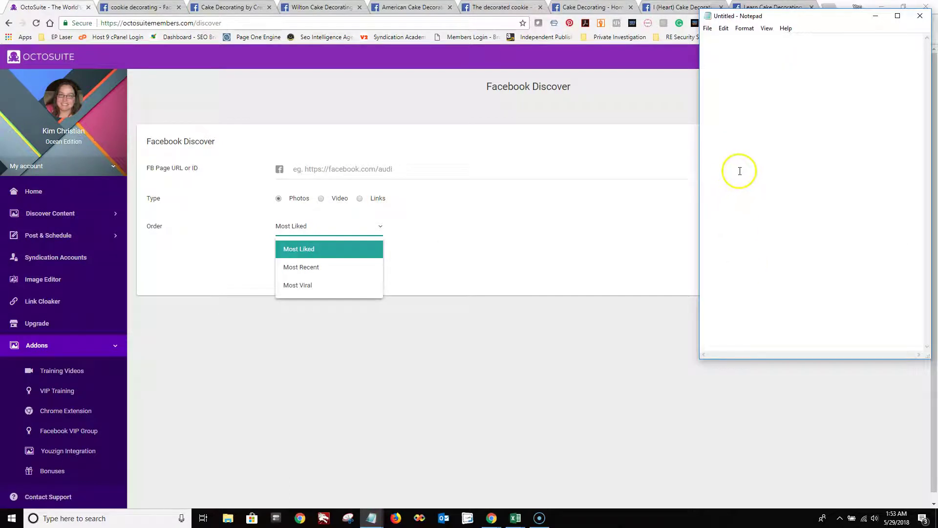
text(CakesWithCreativiu)
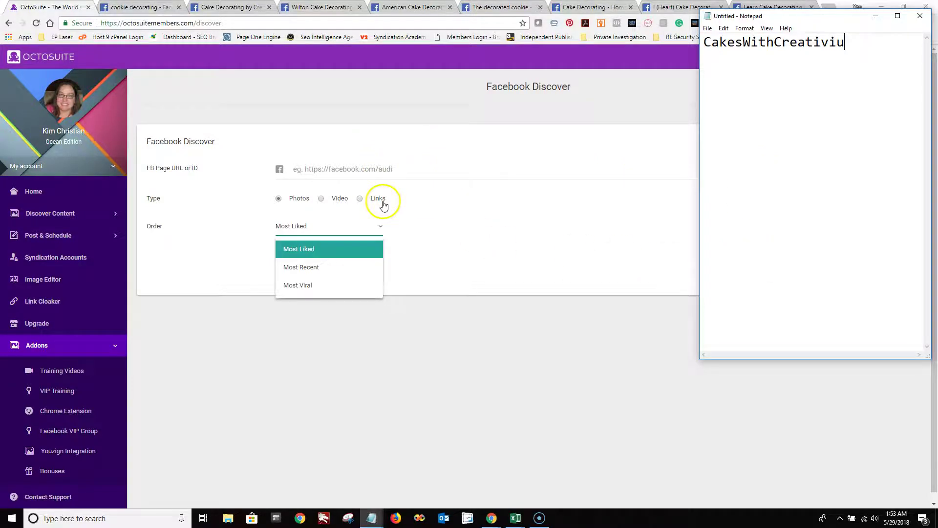
Step: Run Facebook Discover for the page CakesWithCreativiu with type Video and order Most Viral
click(366, 172)
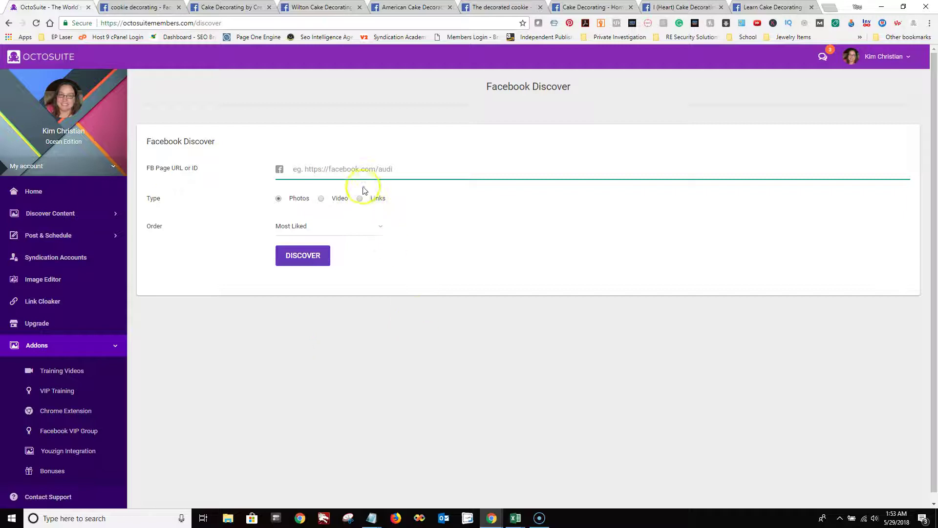
text(CakesWithCreativiu)
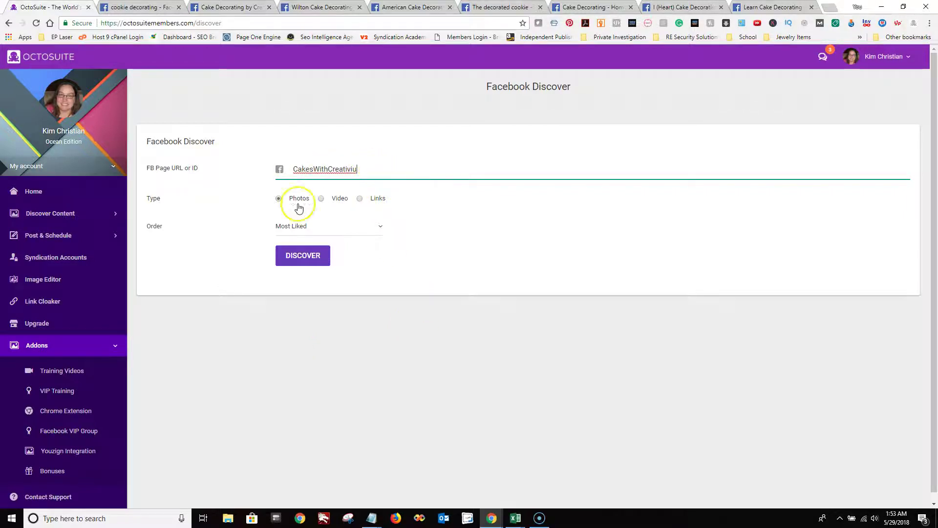
click(322, 198)
click(352, 225)
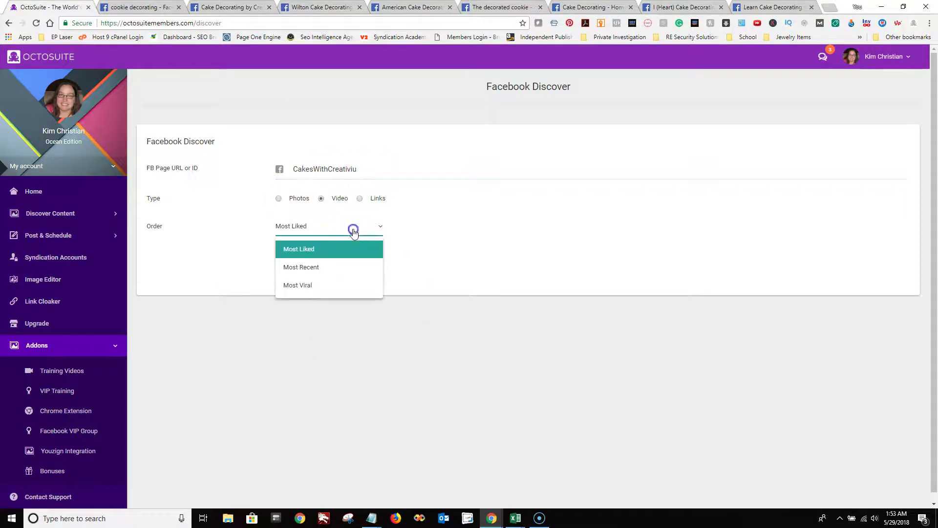
click(318, 288)
click(307, 258)
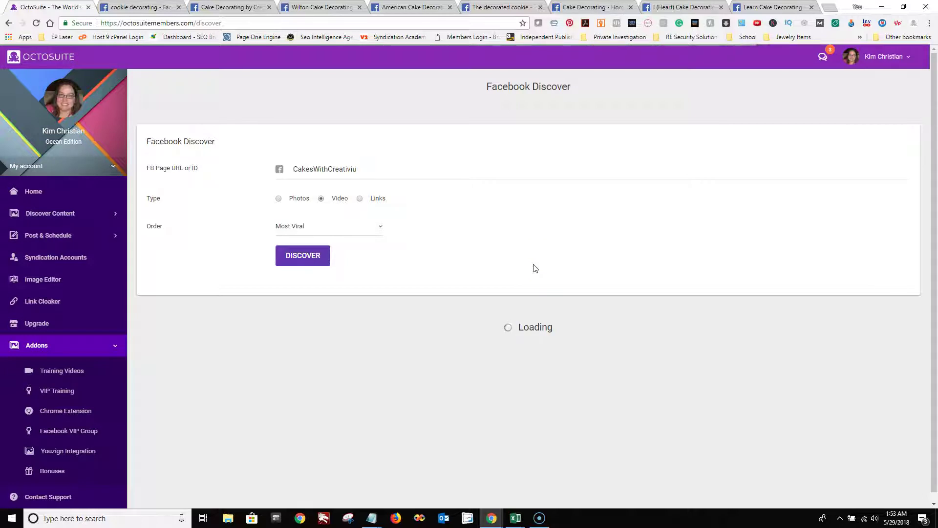
scroll(518, 259, down, 1)
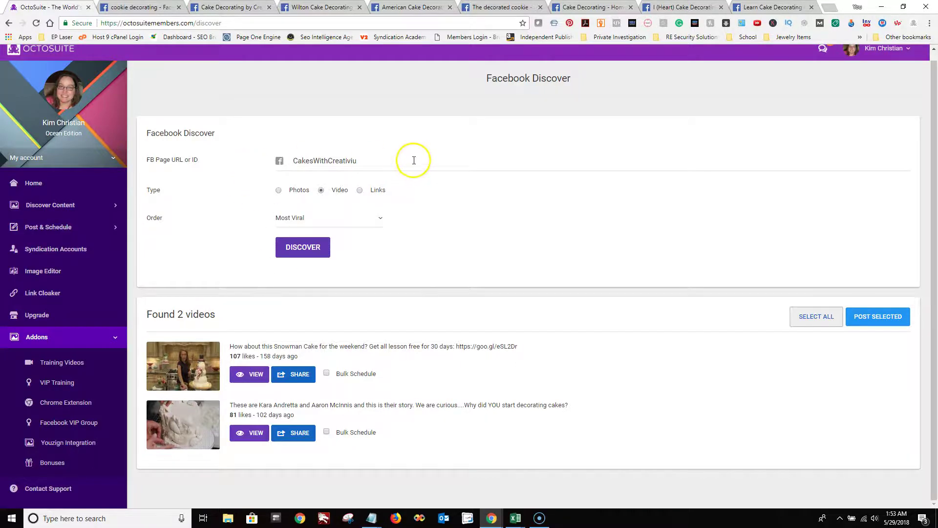
Step: Delete the CakesWithCreativiu text from the Notepad window
key(alt+Tab)
drag(846, 43, 705, 43)
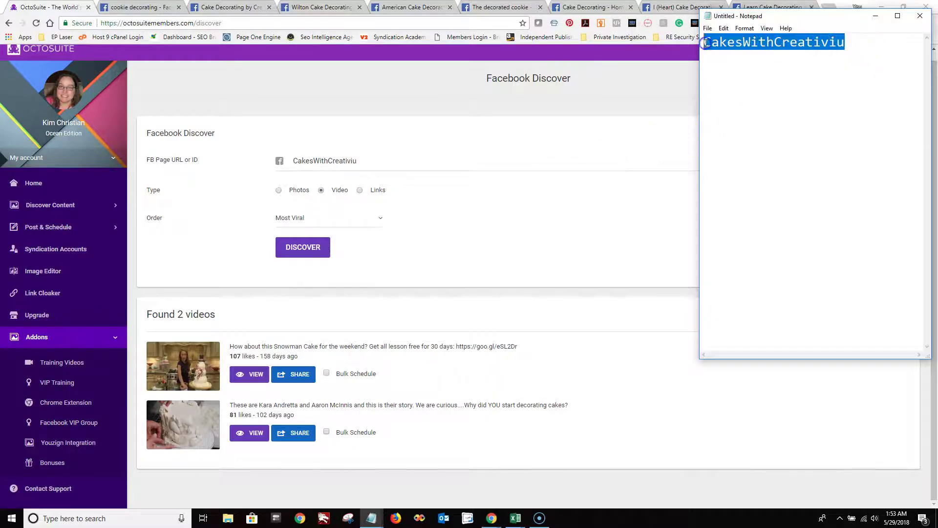
key(Delete)
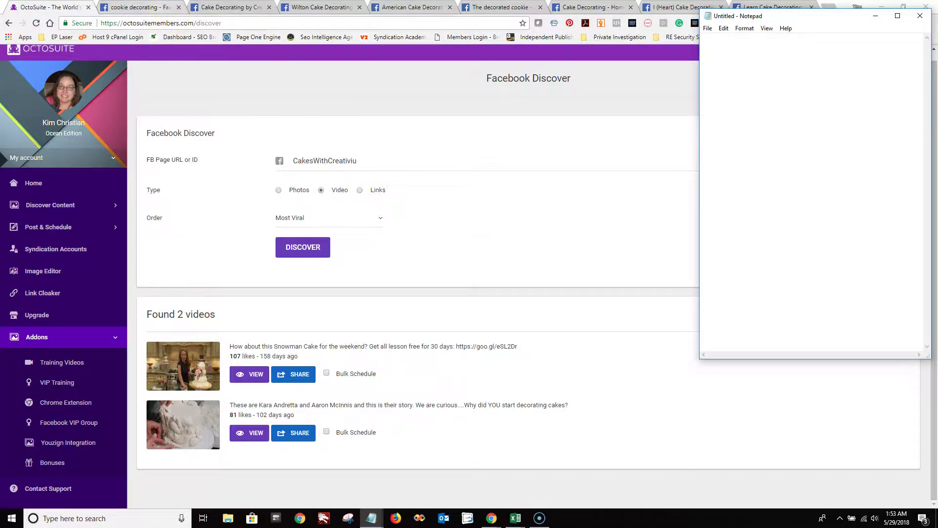
Step: Close the Cake Decorating by CreativiU tab and copy the page ID wilton.cake.decorating from the Wilton page's address
click(146, 7)
click(244, 7)
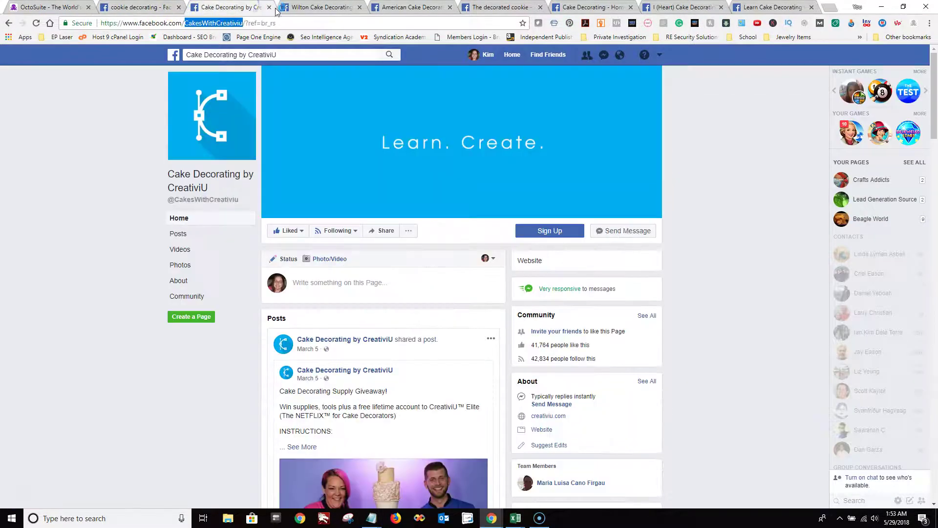
click(268, 8)
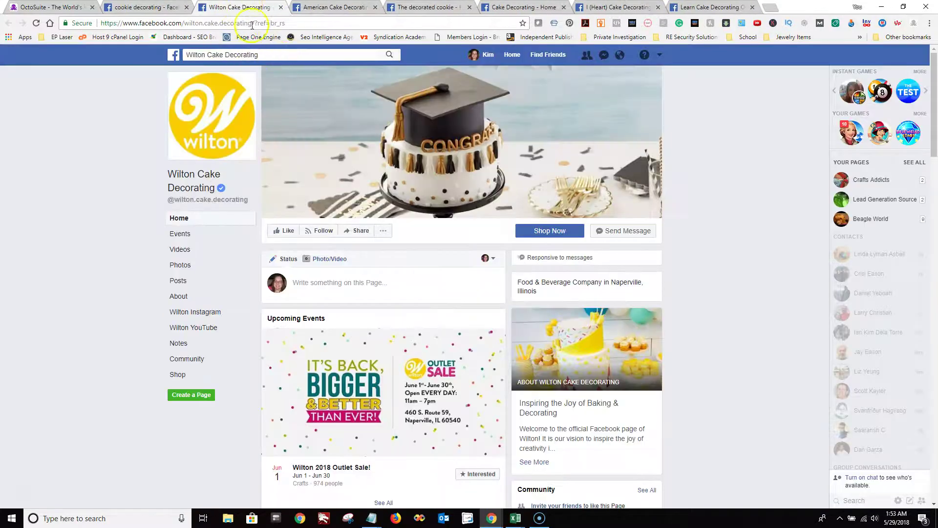
drag(186, 23, 246, 23)
key(ctrl+c)
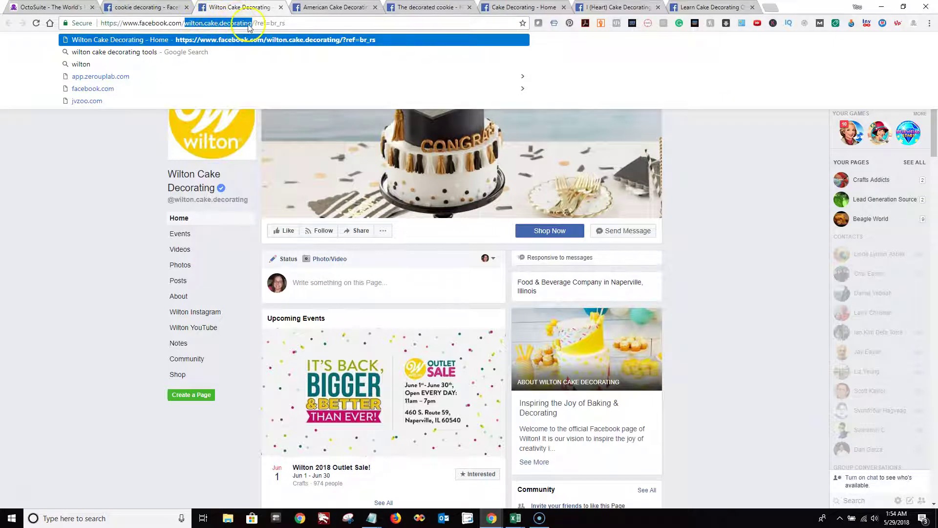
click(40, 231)
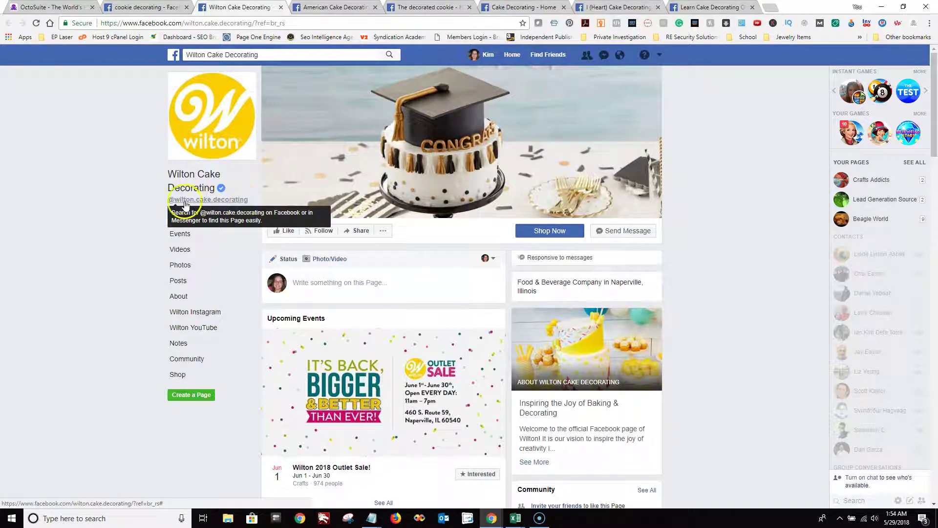
drag(233, 205, 161, 211)
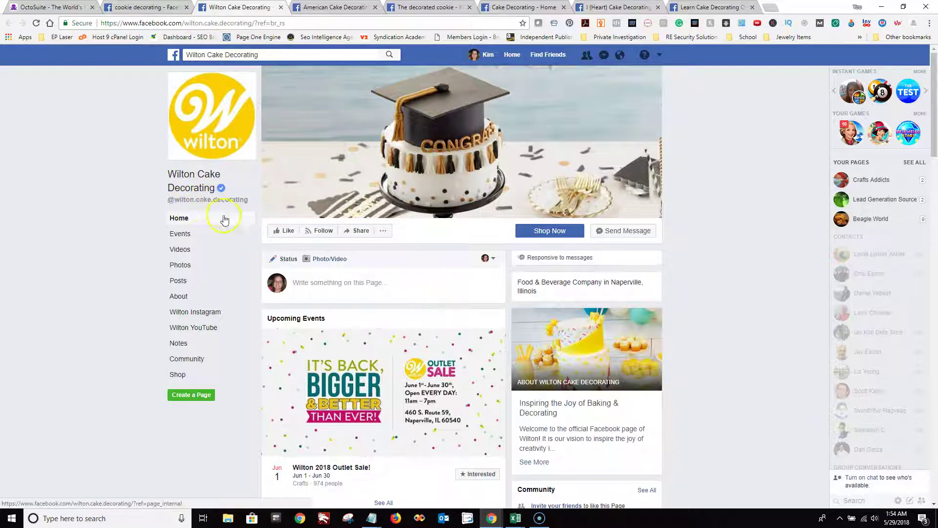
Step: Replace the page ID in Facebook Discover with wilton.cake.decorating, run the search and look through the listed videos
click(142, 7)
click(51, 7)
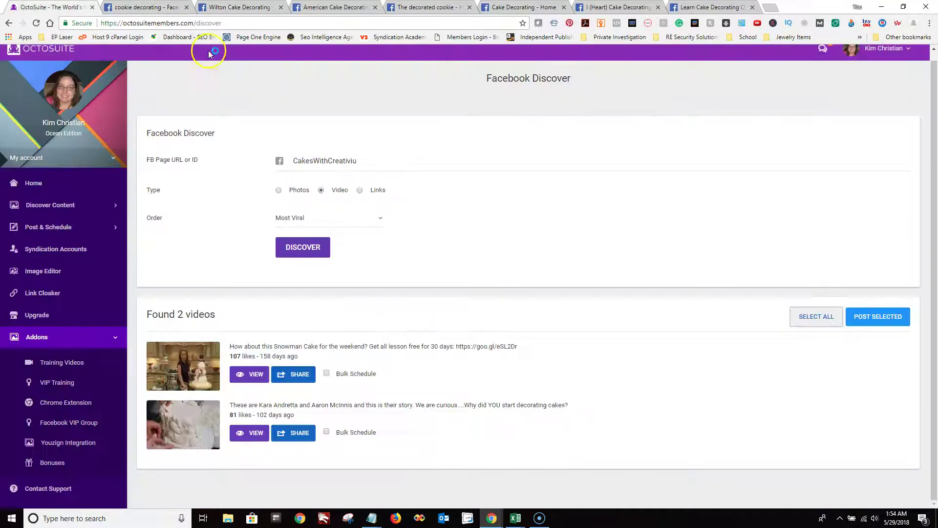
drag(341, 159, 276, 159)
key(ctrl+v)
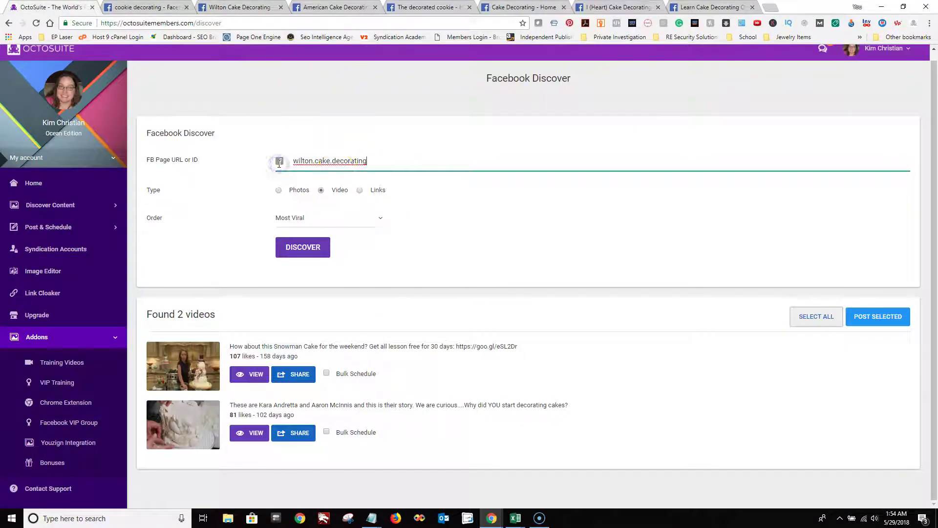
click(303, 246)
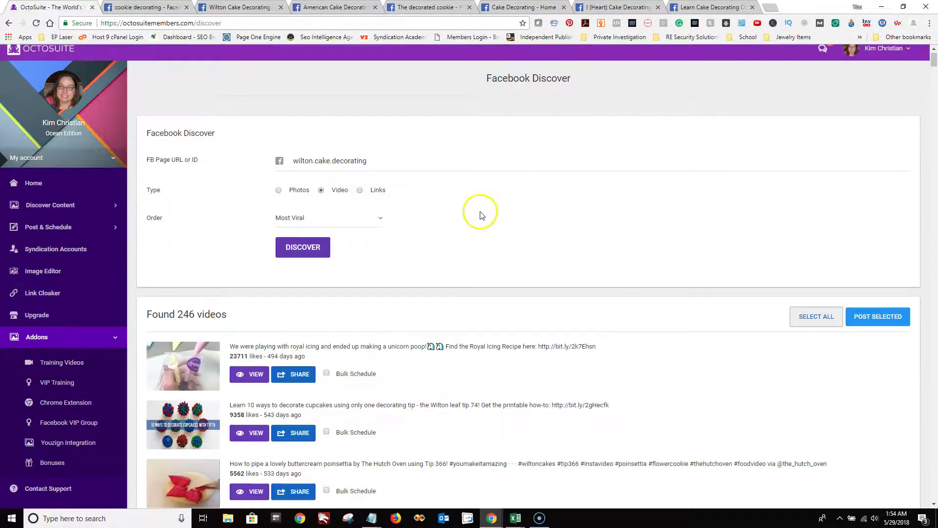
scroll(480, 216, down, 2)
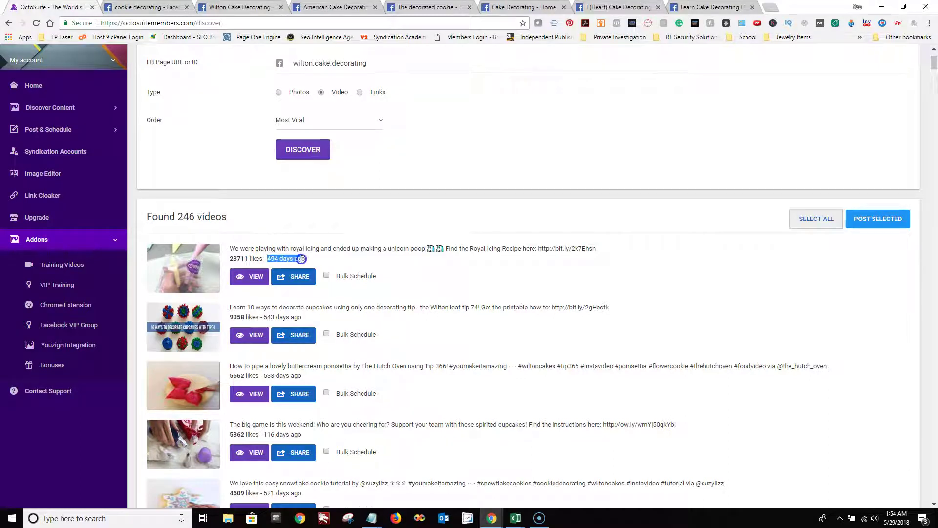
scroll(306, 260, down, 2)
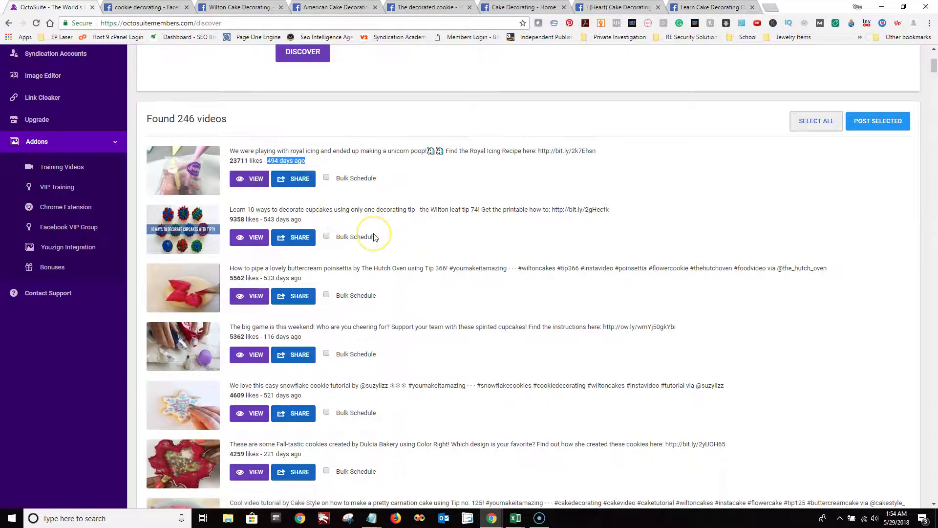
scroll(374, 237, down, 2)
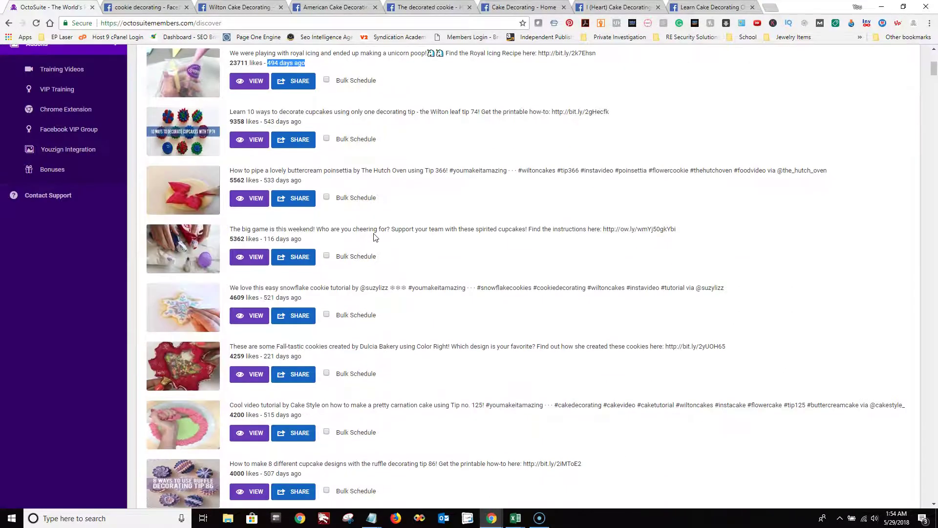
scroll(374, 237, up, 2)
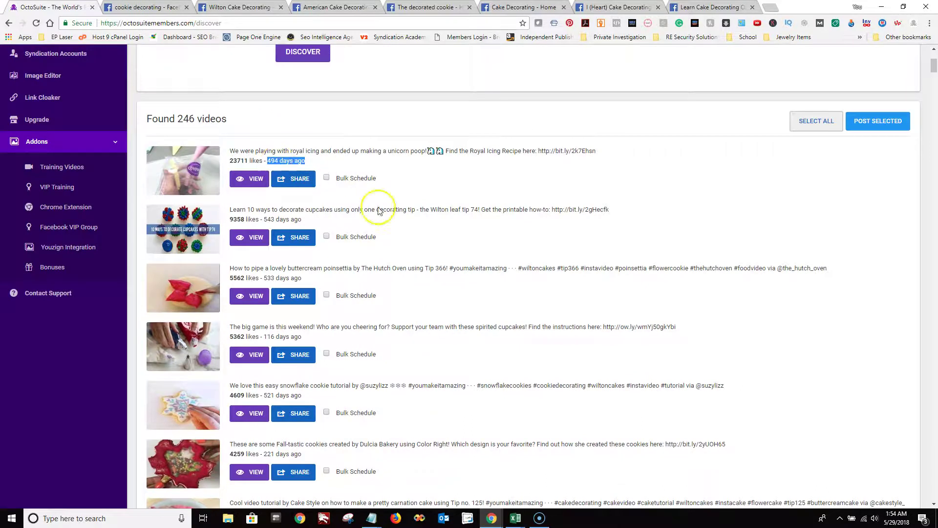
scroll(379, 210, up, 3)
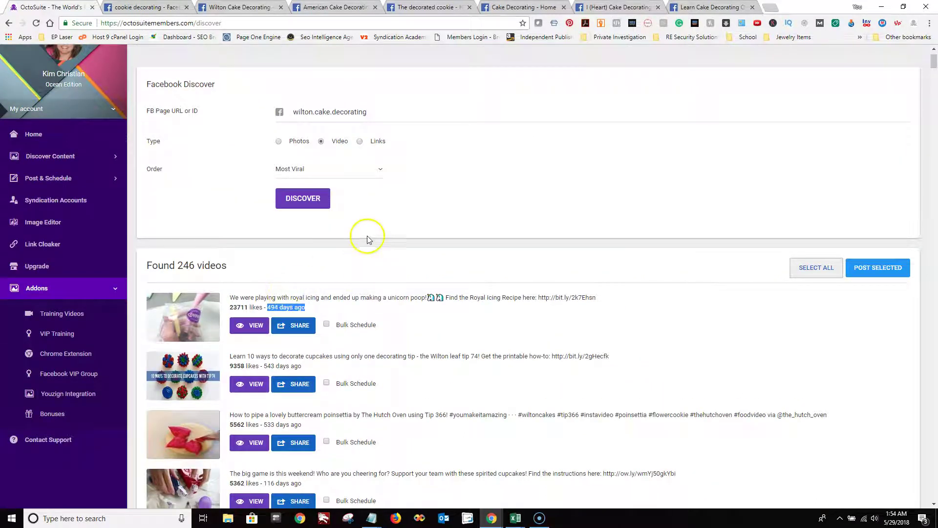
Step: Set the order to Most Recent and rerun the video search for wilton.cake.decorating
click(341, 172)
click(327, 228)
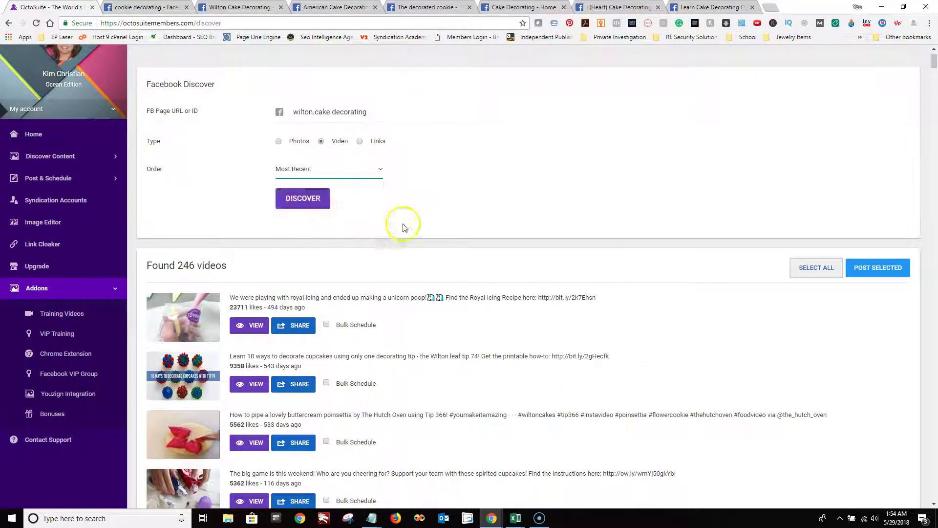
click(300, 199)
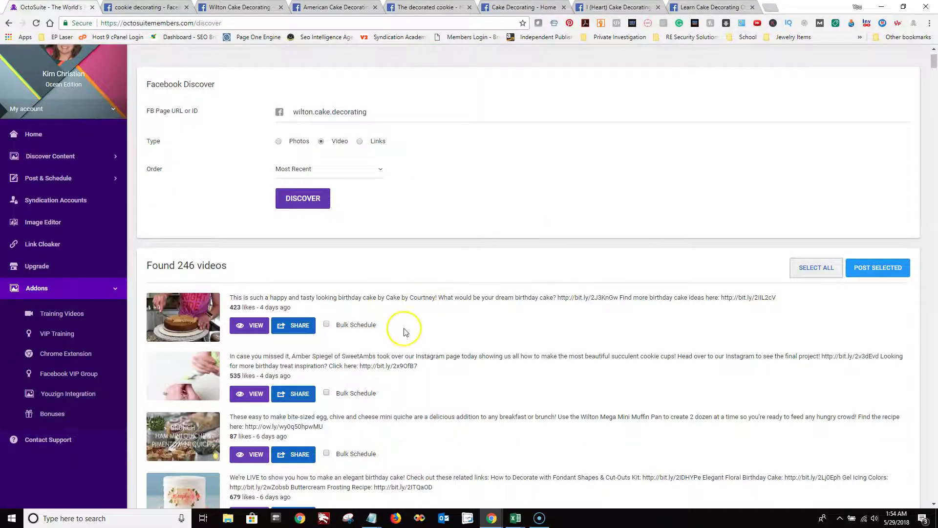
Step: Examine the outbound links in the descriptions of the page's most recent videos, down to the Cookie Sandwich Pops video
scroll(404, 342, down, 4)
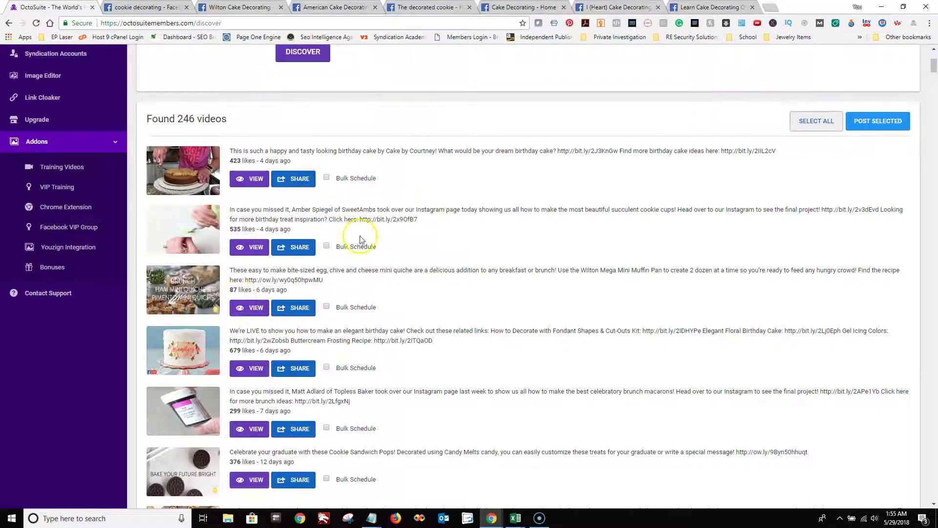
drag(720, 151, 769, 149)
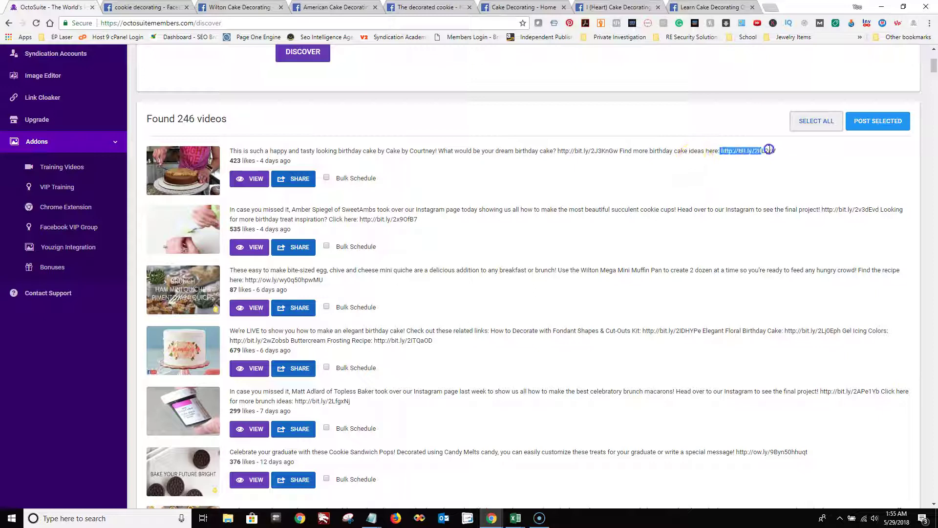
drag(360, 218, 418, 218)
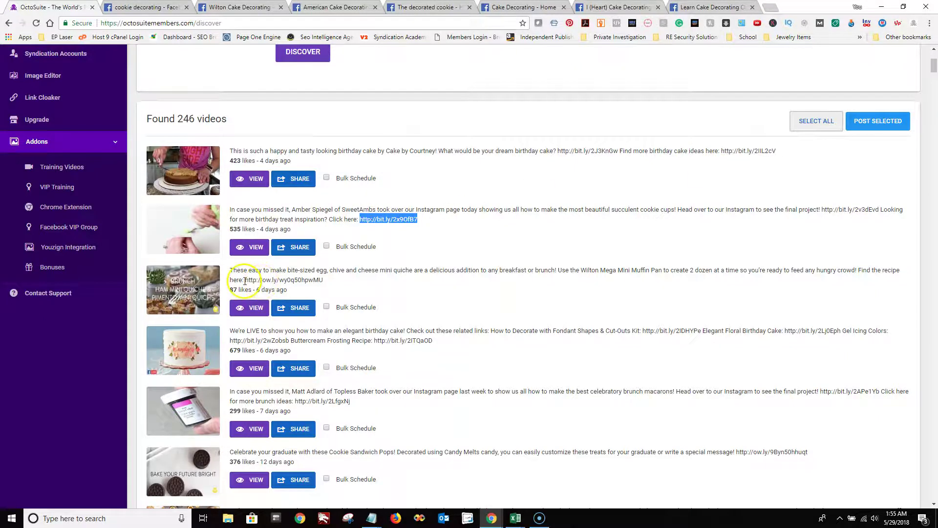
drag(244, 281, 319, 281)
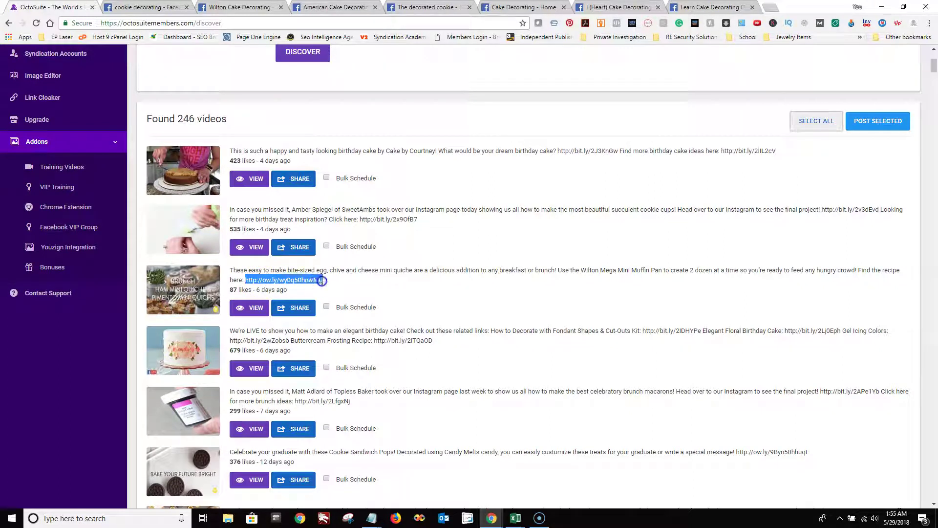
drag(374, 341, 427, 340)
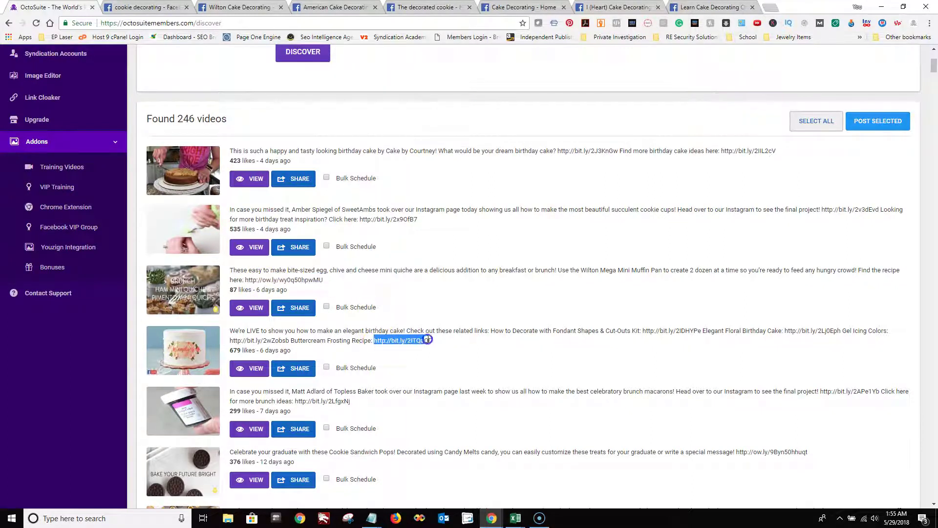
drag(294, 402, 350, 402)
scroll(362, 382, down, 2)
scroll(362, 382, down, 1)
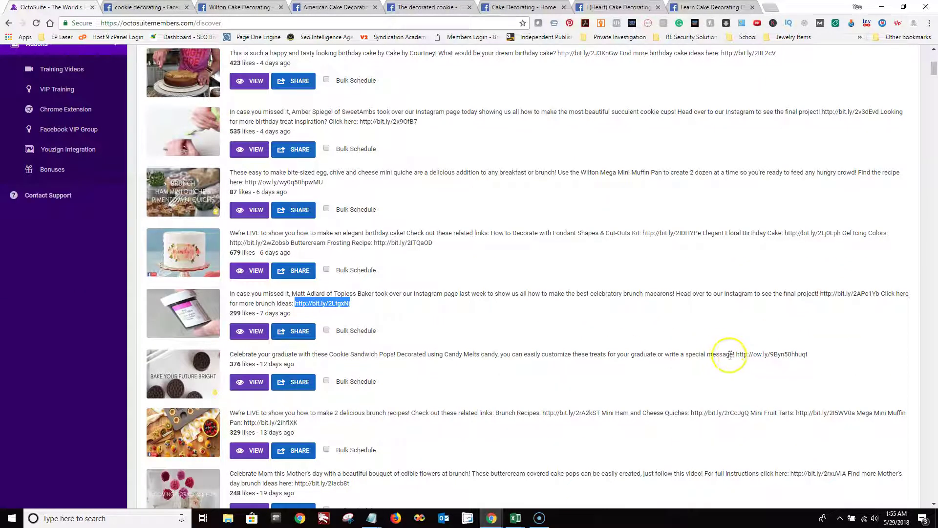
click(737, 350)
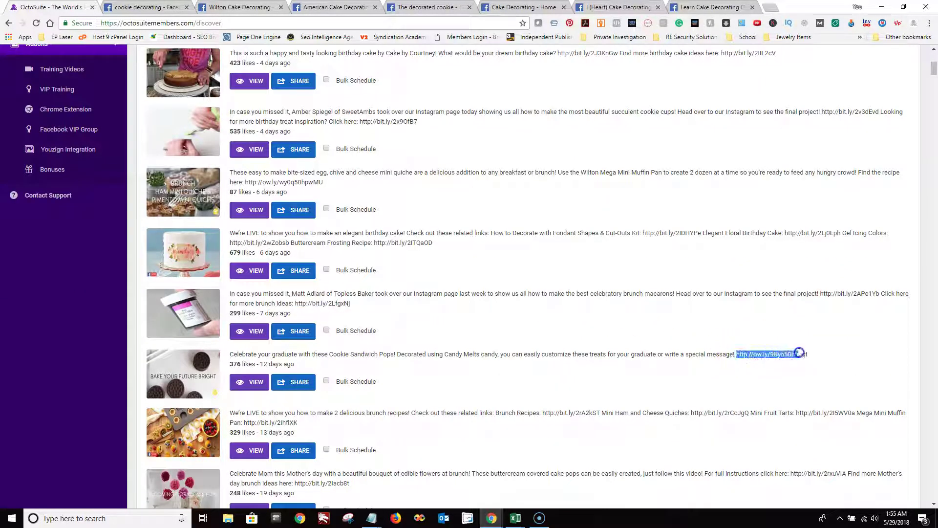
scroll(542, 329, up, 6)
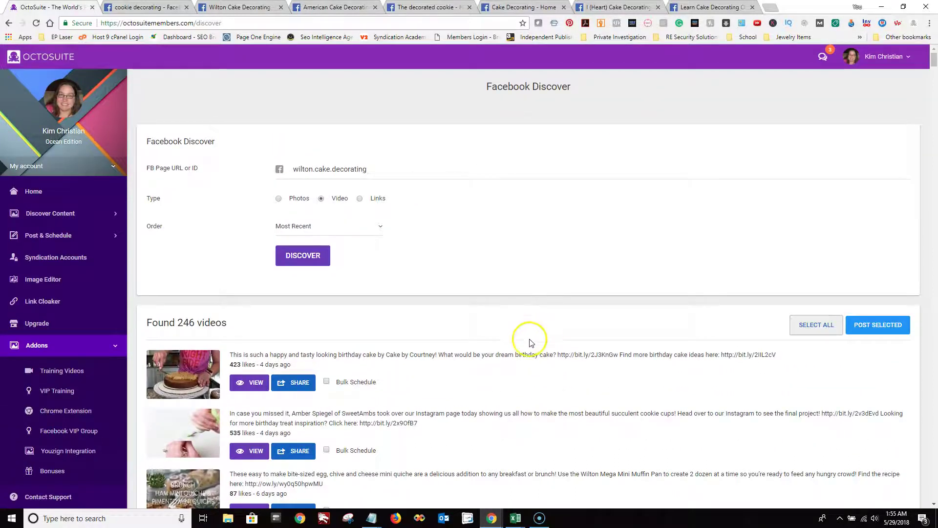
Step: Rerun the video search ordered by Most Viral and check the first video's recipe link and age
click(360, 230)
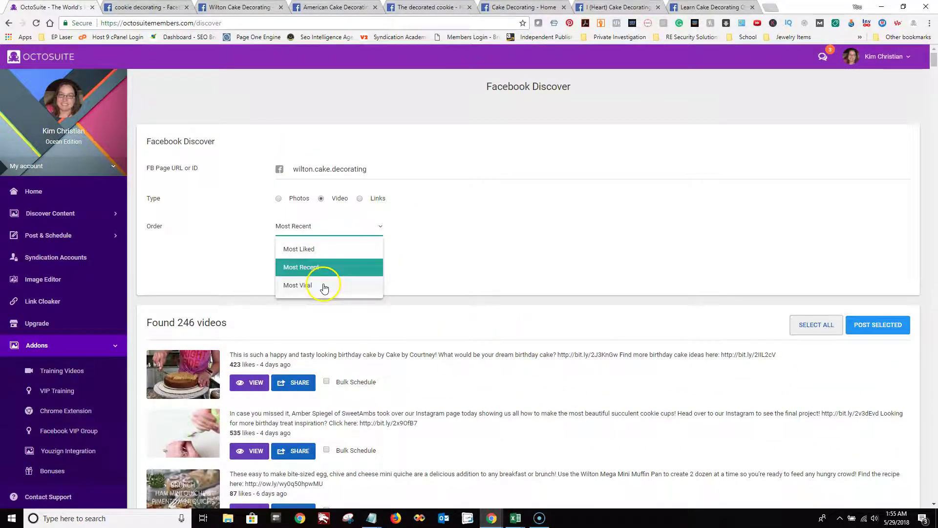
click(318, 286)
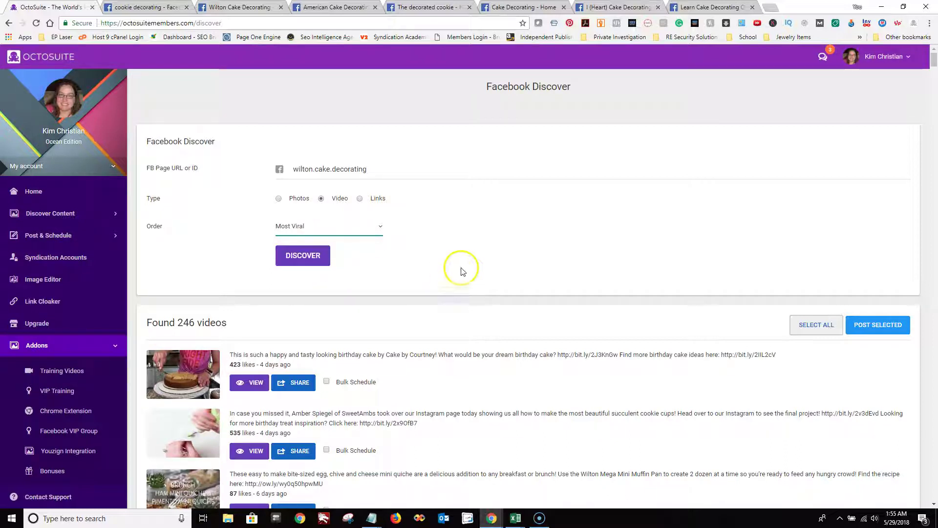
click(303, 256)
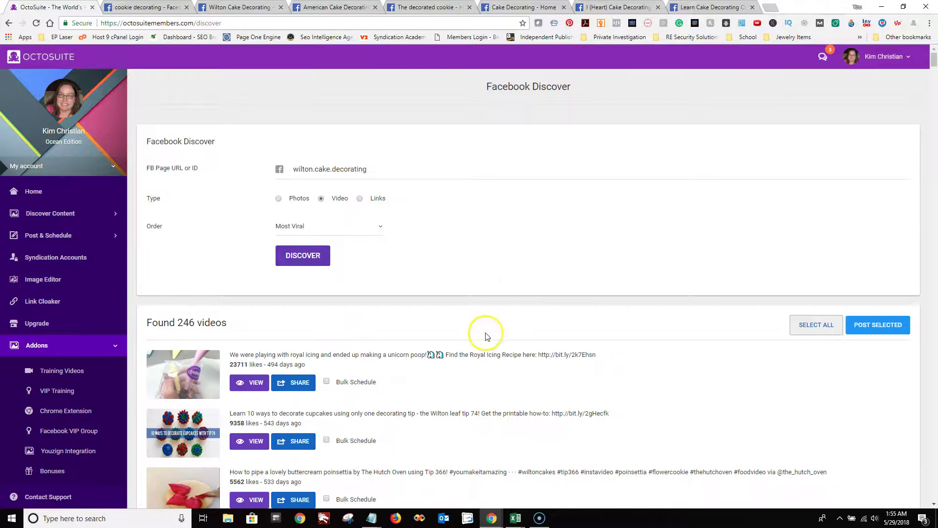
scroll(486, 331, down, 2)
scroll(485, 305, down, 1)
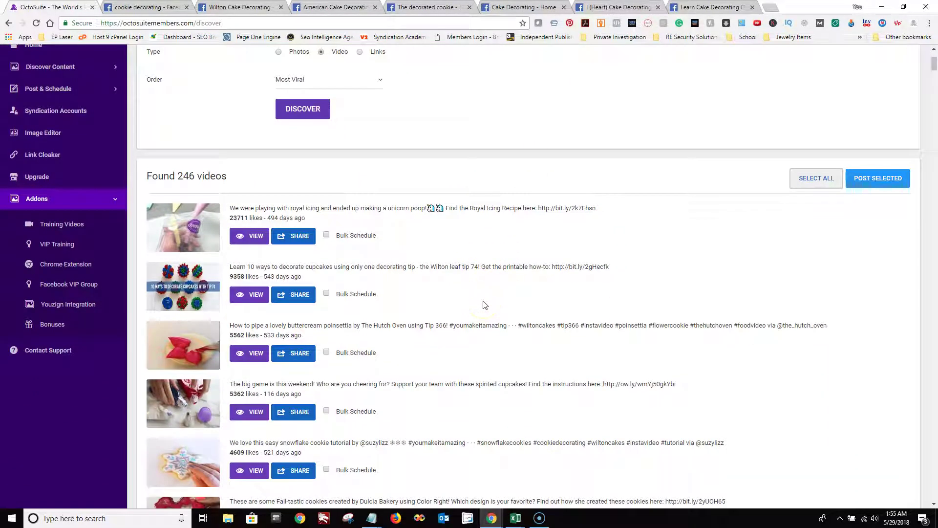
drag(539, 208, 596, 208)
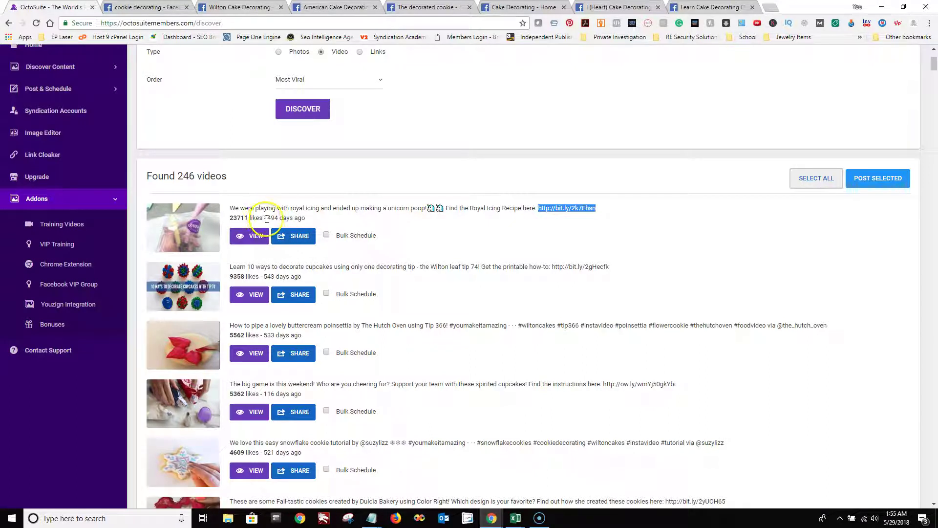
drag(266, 217, 280, 217)
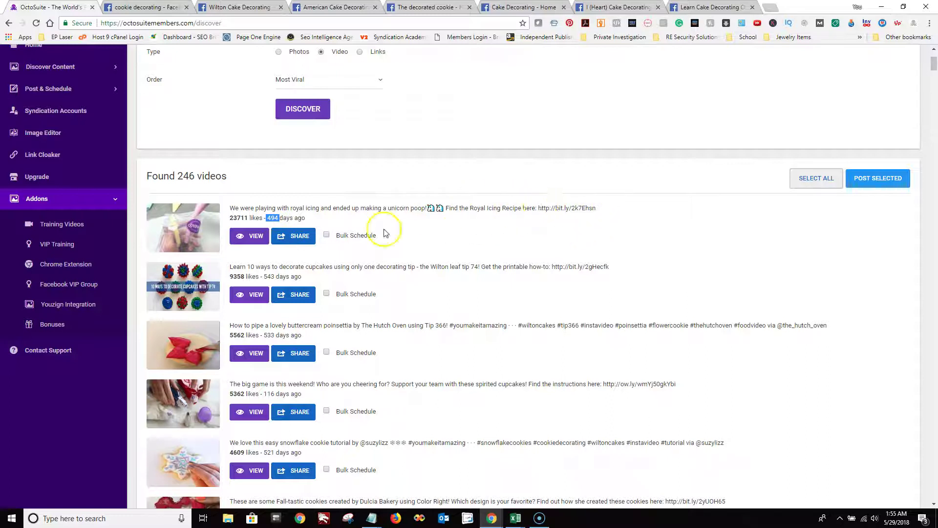
click(291, 236)
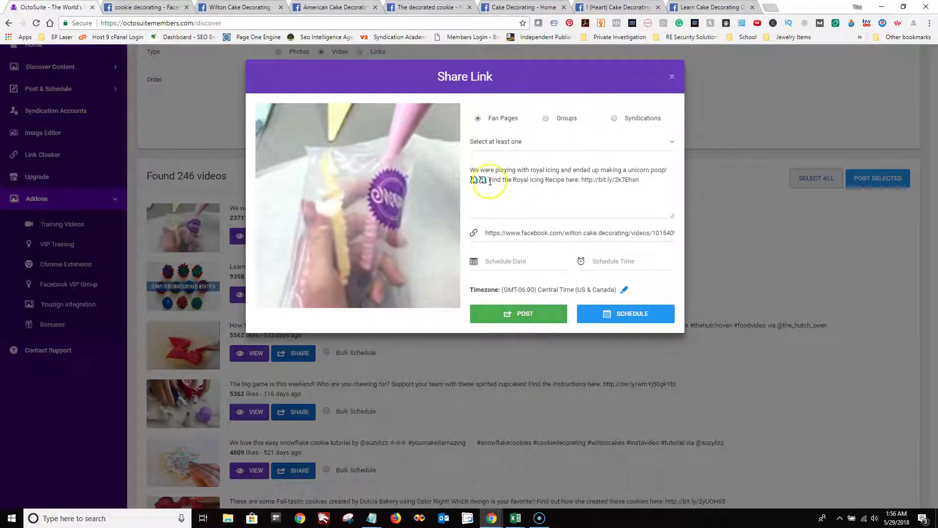
drag(568, 179, 476, 163)
drag(639, 180, 462, 175)
key(BackSpace)
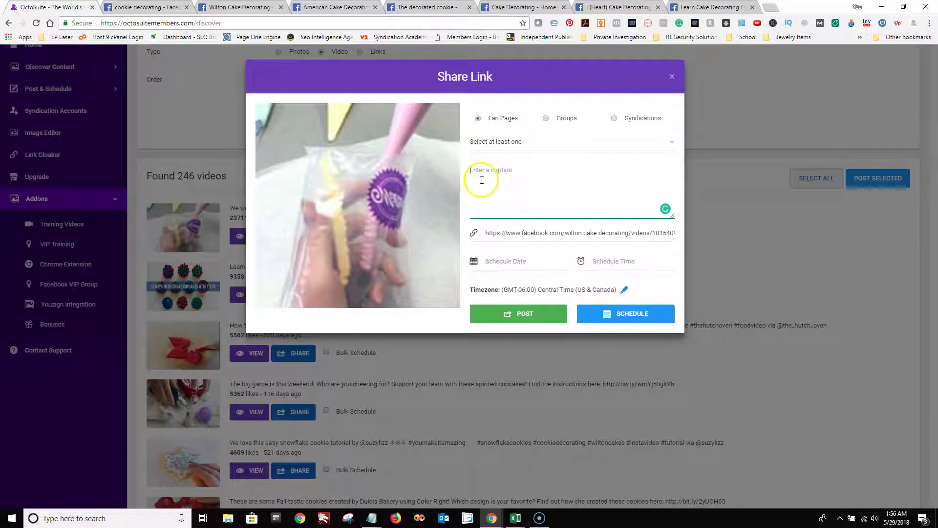
click(671, 77)
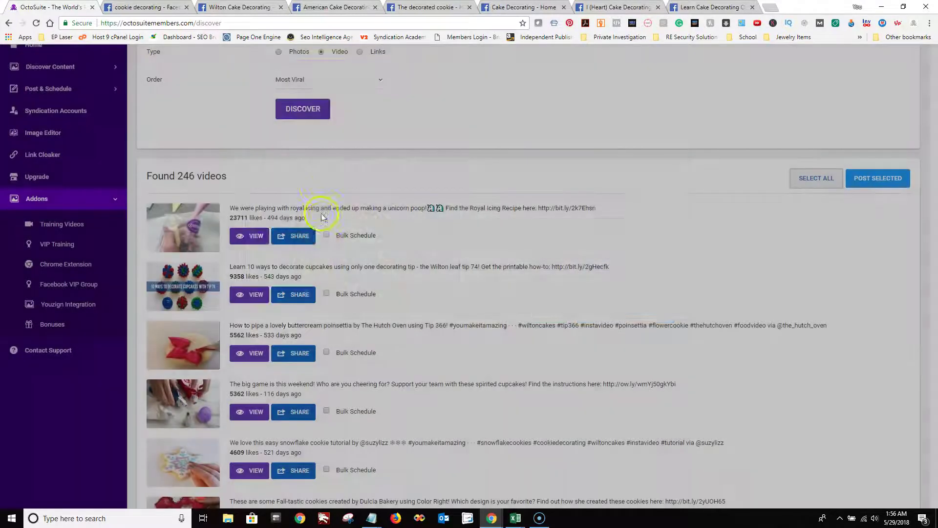
Step: View the royal icing unicorn poop video on Facebook muted, skip through it, and close its tab
click(251, 236)
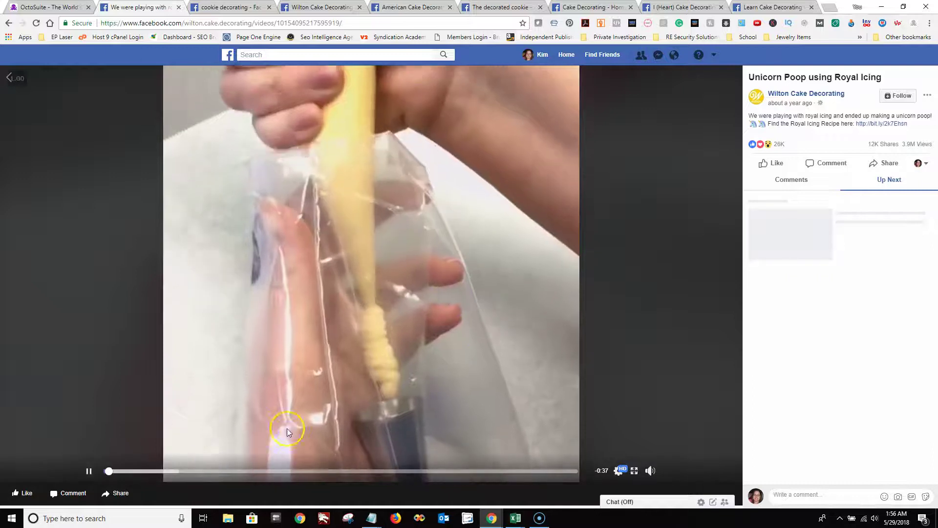
click(650, 470)
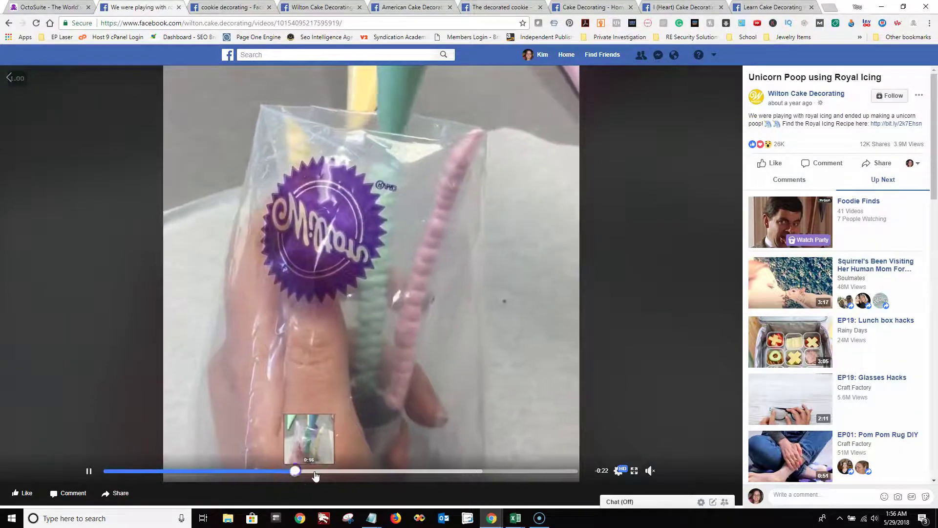
click(399, 471)
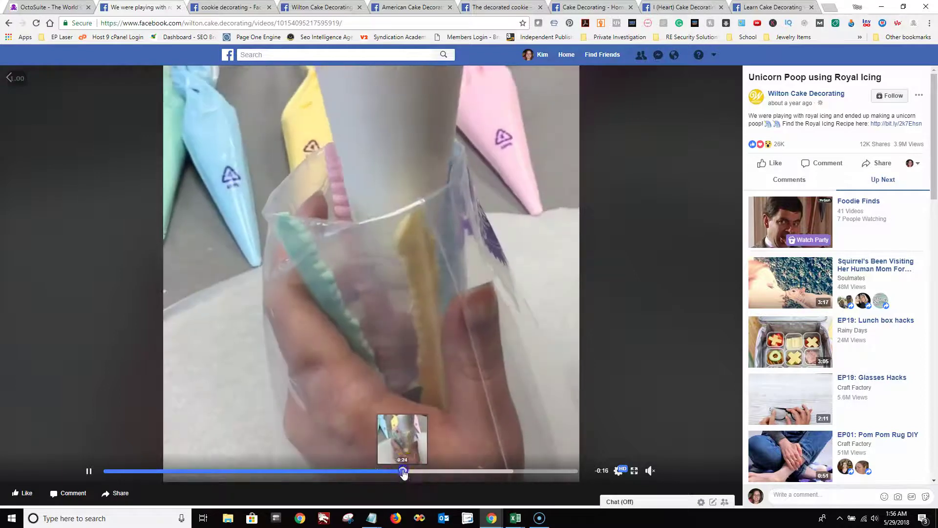
click(441, 471)
click(467, 471)
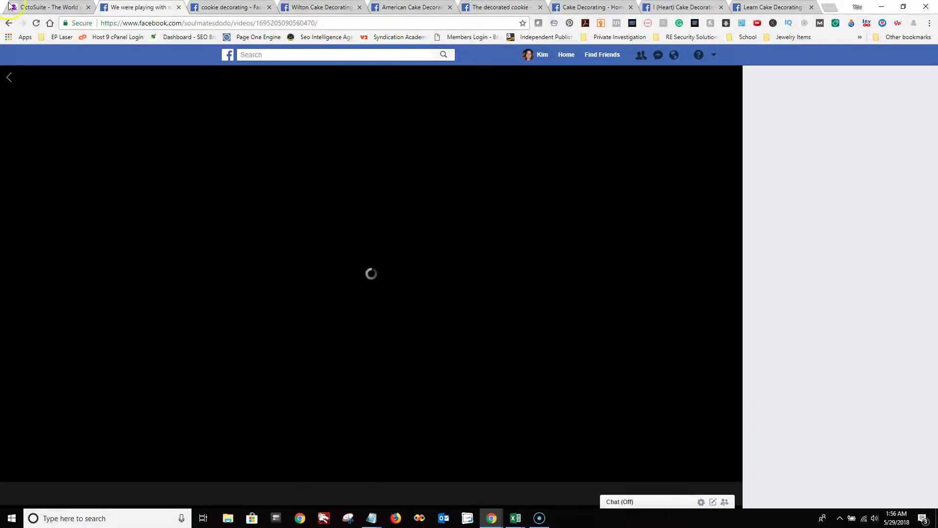
key(ctrl+w)
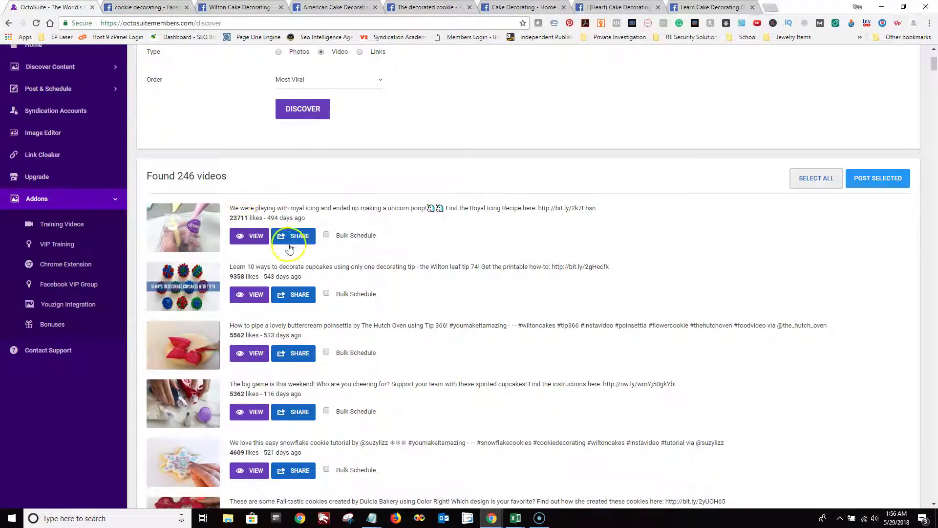
Step: Open the share form for the unicorn poop video and check the 29-May 6pm slot in the Book1 schedule in Excel
click(293, 238)
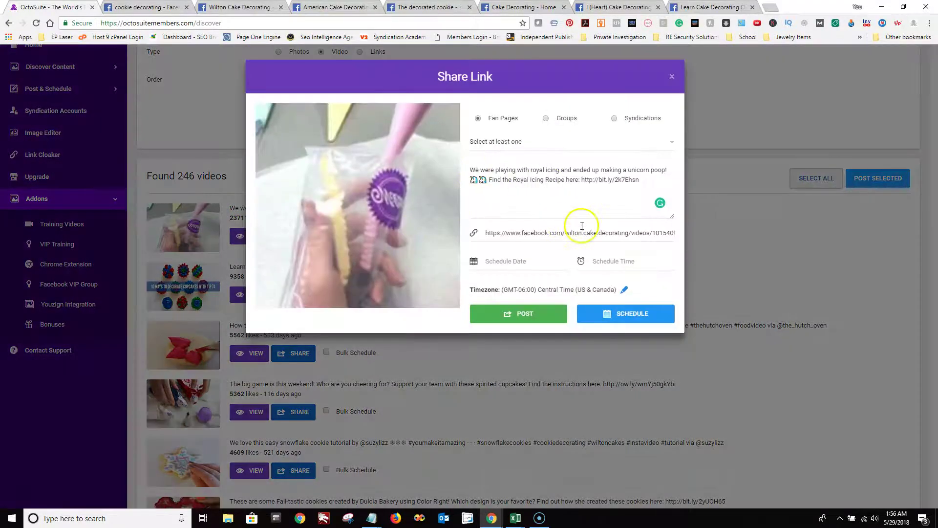
mouse_move(517, 521)
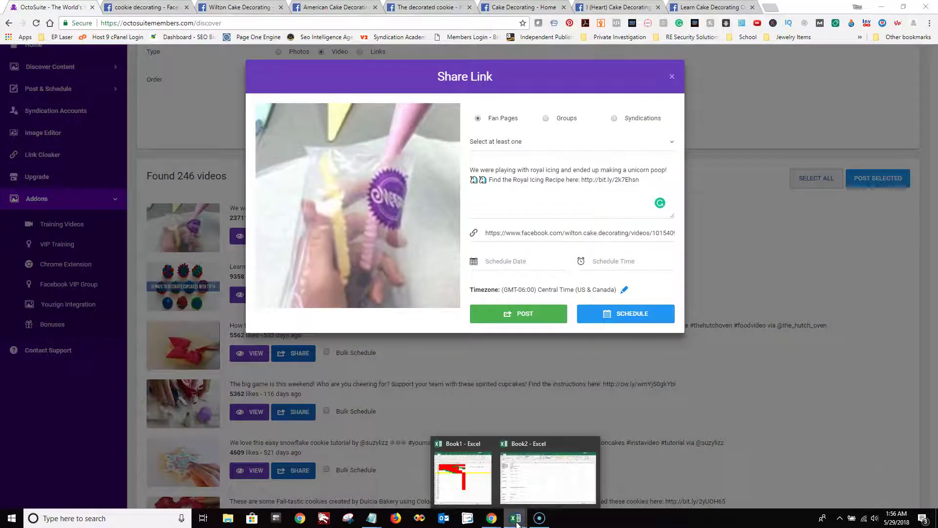
click(463, 476)
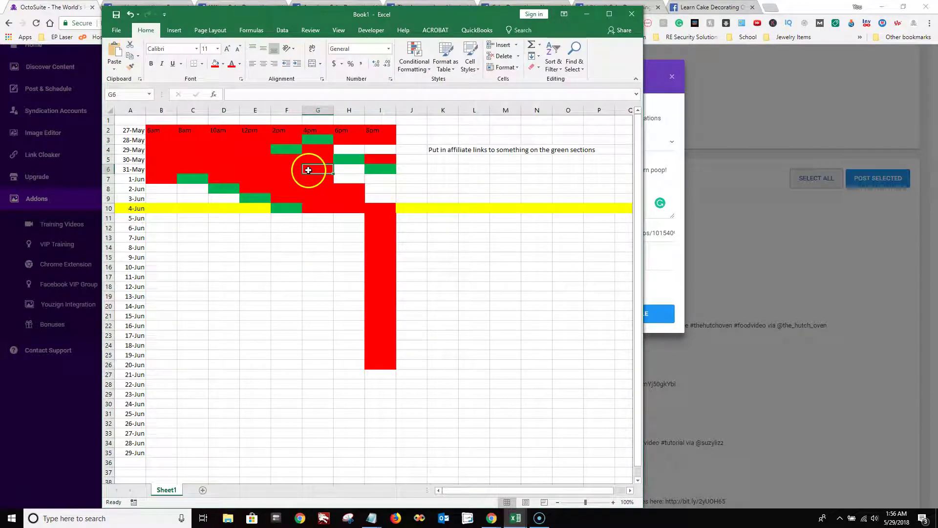
click(357, 149)
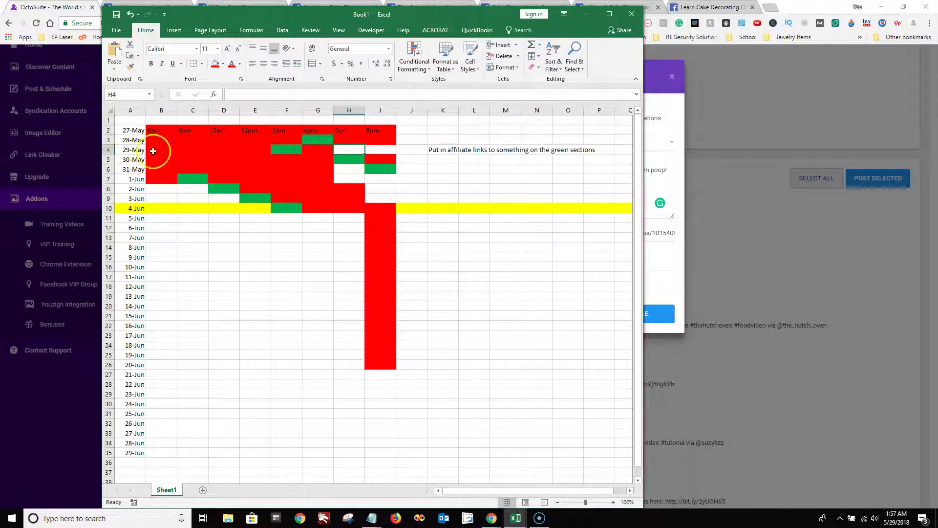
click(587, 14)
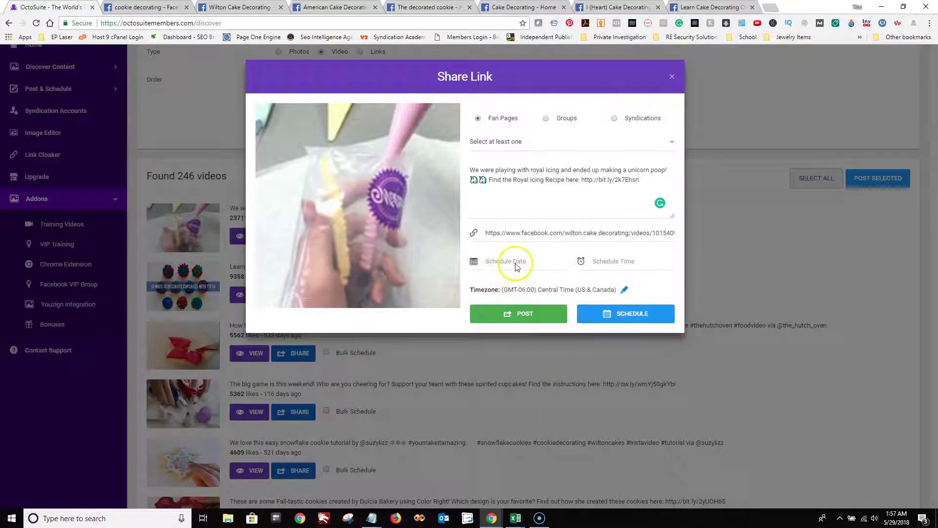
Step: Delete the sentence and the recipe link from the share caption, keeping only the two emojis
drag(646, 179, 467, 168)
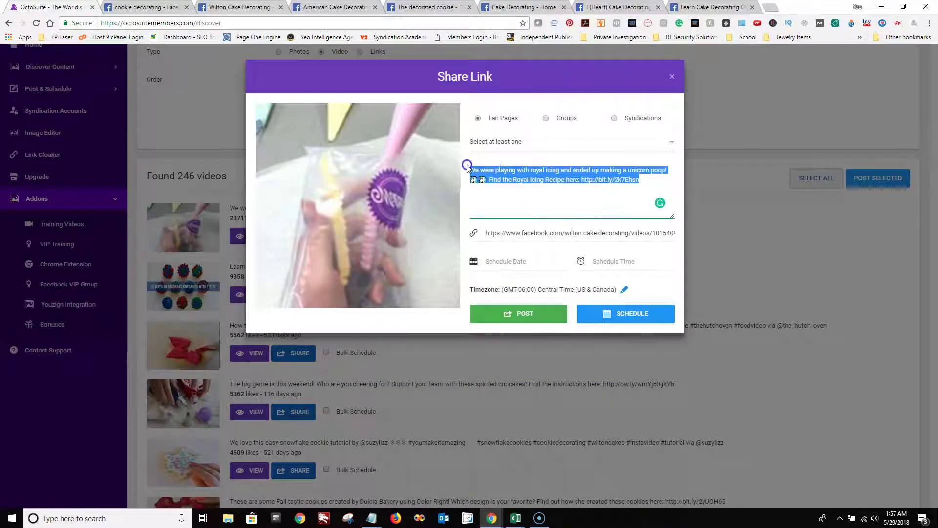
click(567, 194)
drag(639, 180, 491, 188)
key(BackSpace)
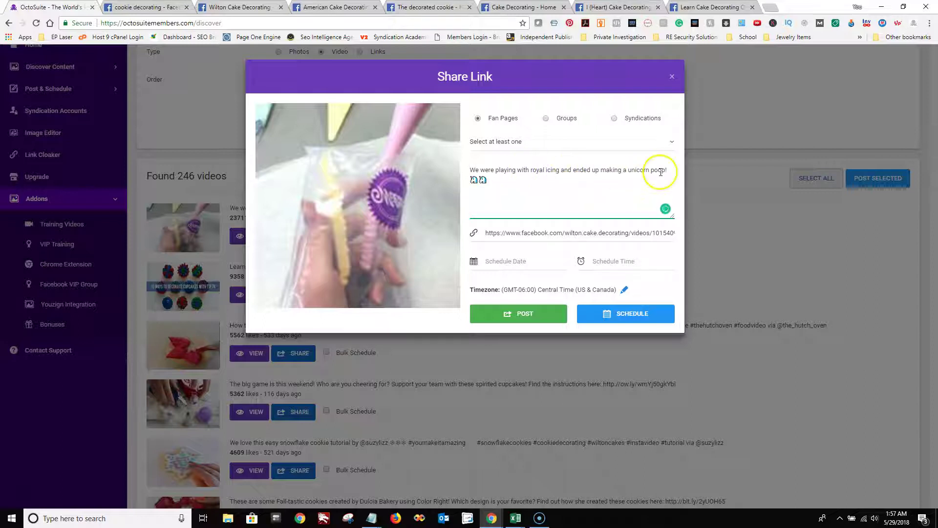
drag(667, 170, 474, 170)
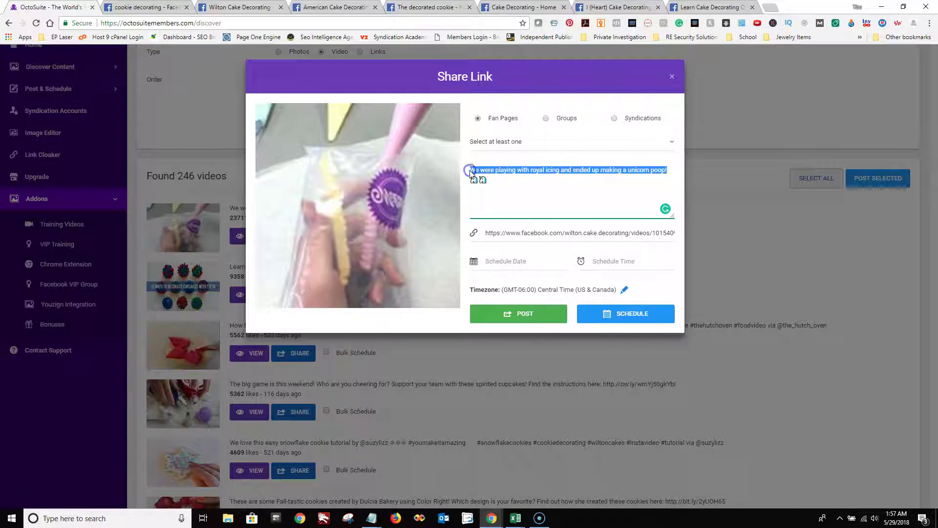
key(BackSpace)
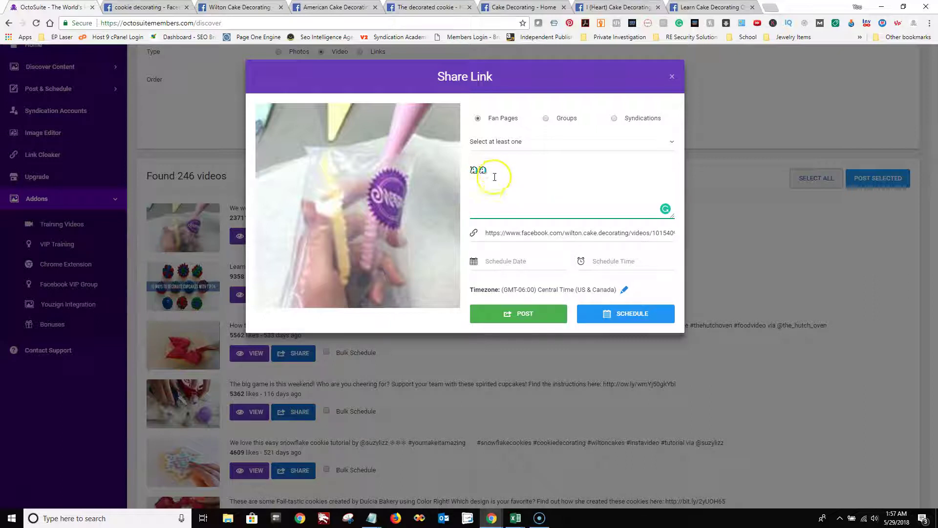
Step: Open emojipedia.org in a new browser tab
click(771, 7)
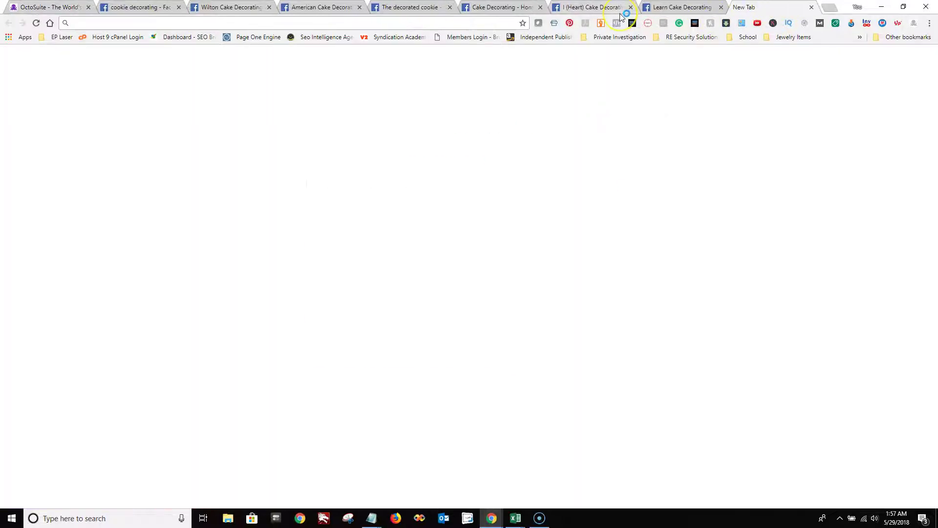
text(emojipedia.org)
key(Return)
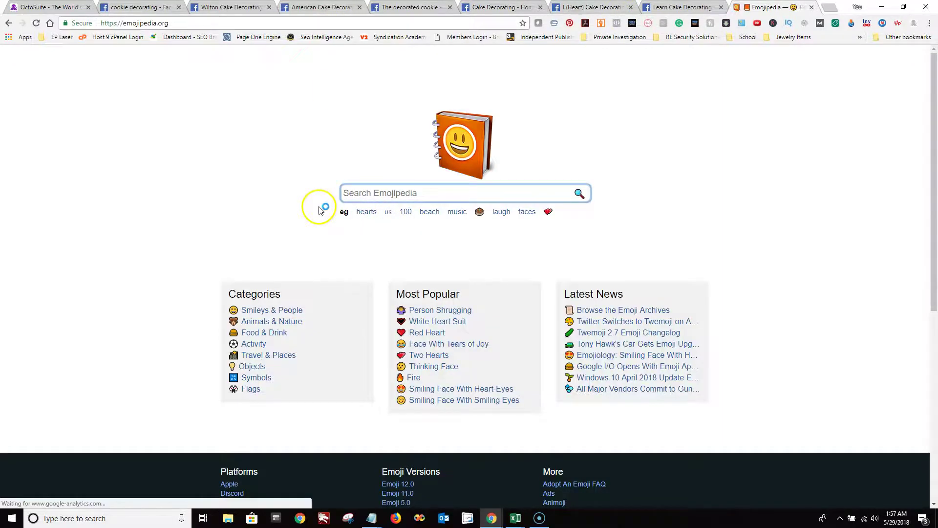
Step: Search Emojipedia for "unicorn" and copy the Unicorn Face emoji
text(unicorn)
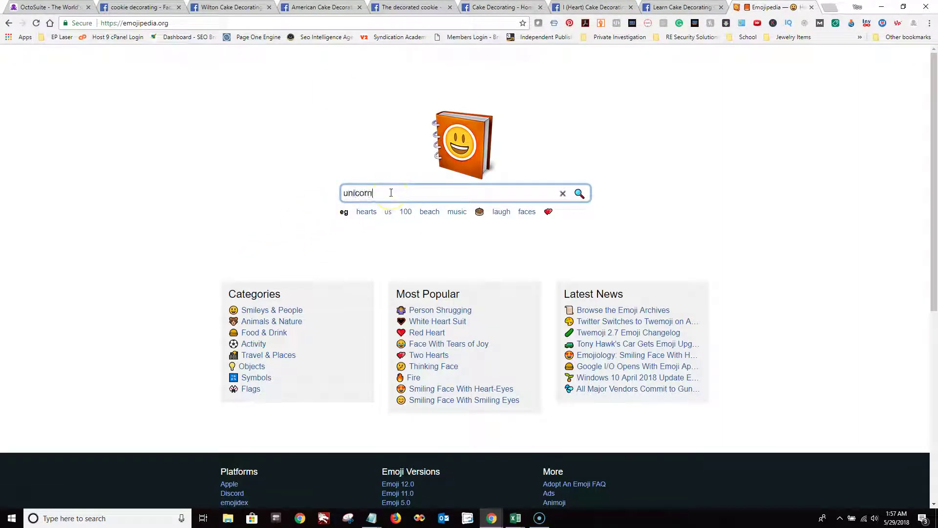
key(Return)
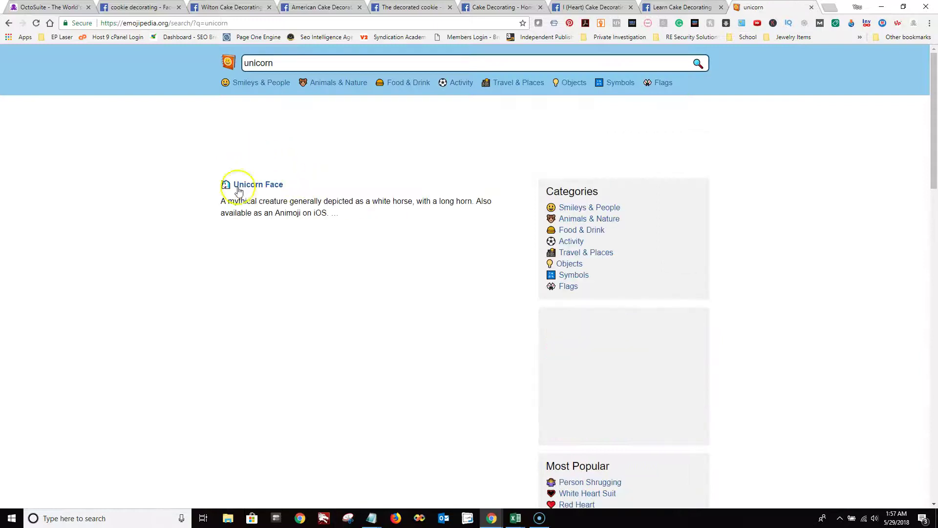
click(249, 189)
click(366, 230)
Step: Search Emojipedia for "poop", copy the Pile of Poo emoji and add it with "?!" after the unicorn in the OctoSuite share caption
click(343, 62)
text(p)
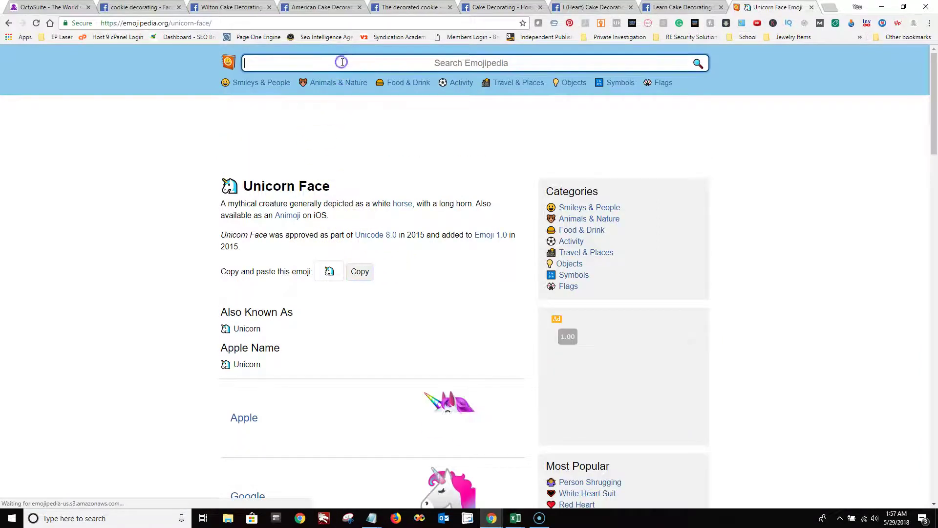
text(oop)
key(Return)
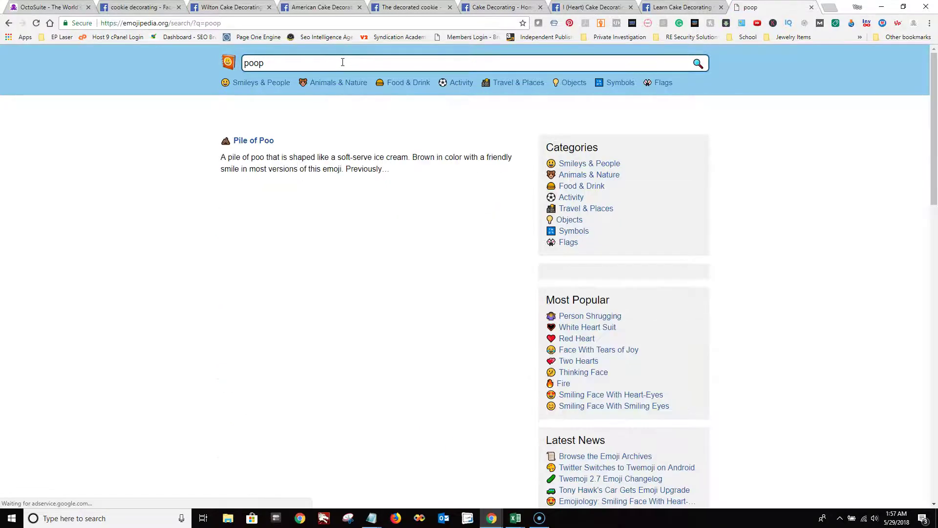
click(252, 184)
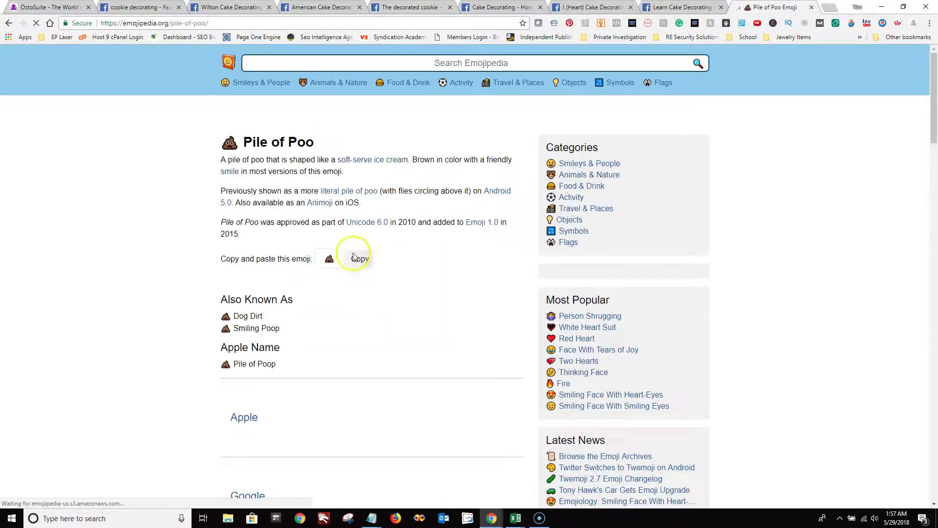
click(361, 302)
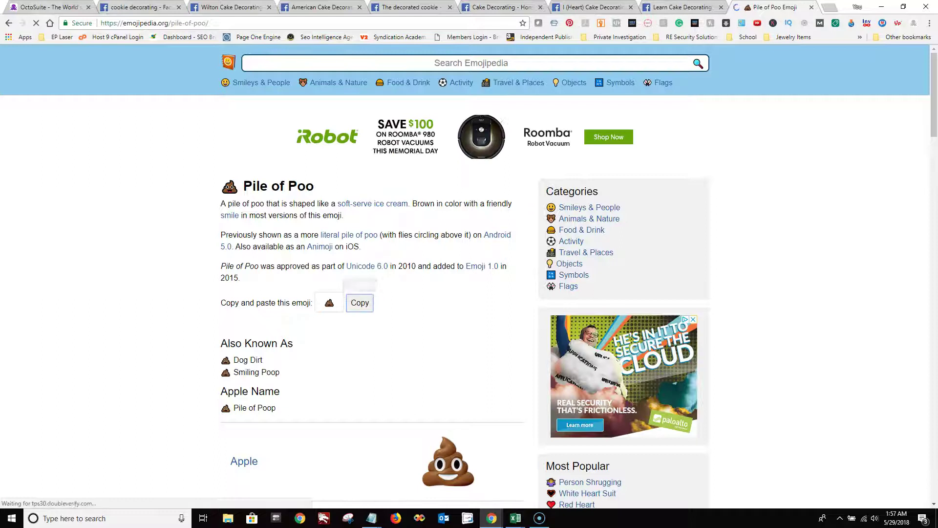
key(ctrl+1)
click(489, 169)
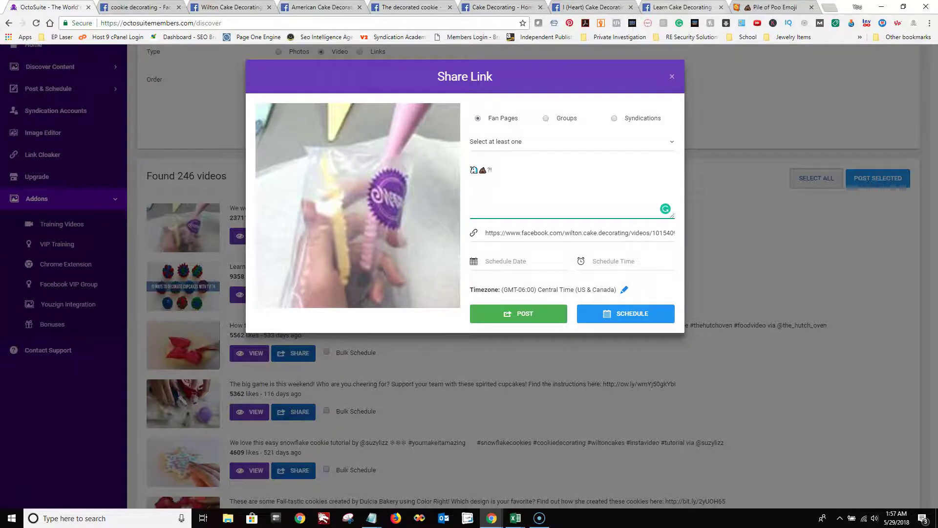
Step: Copy the Grinning Squinting Face emoji from Emojipedia's Smileys & People category and paste it at the end of the share caption
key(ctrl+9)
click(445, 66)
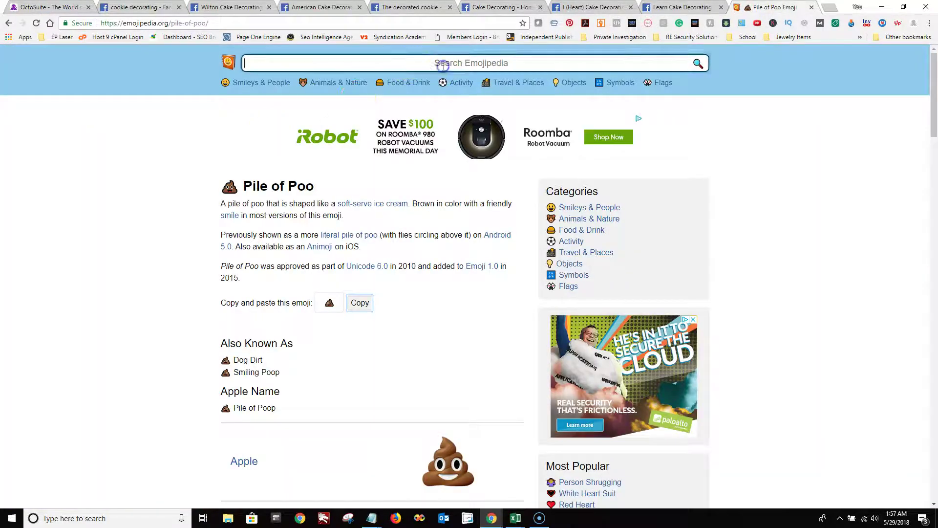
click(266, 83)
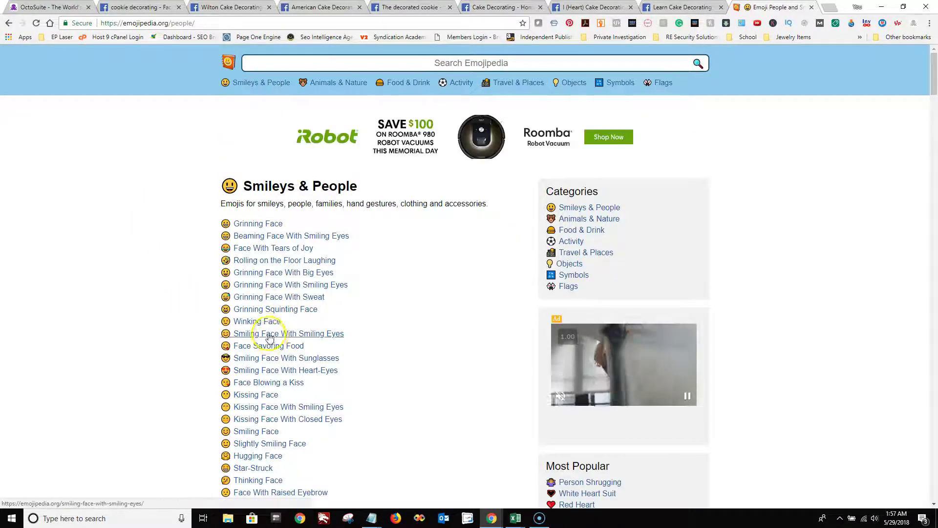
click(273, 310)
click(360, 292)
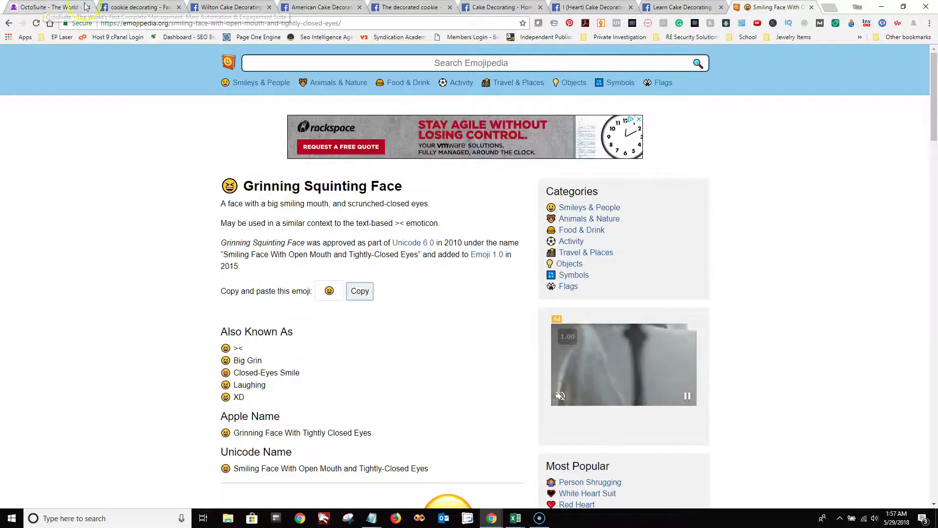
click(49, 7)
click(488, 175)
key(ctrl+v)
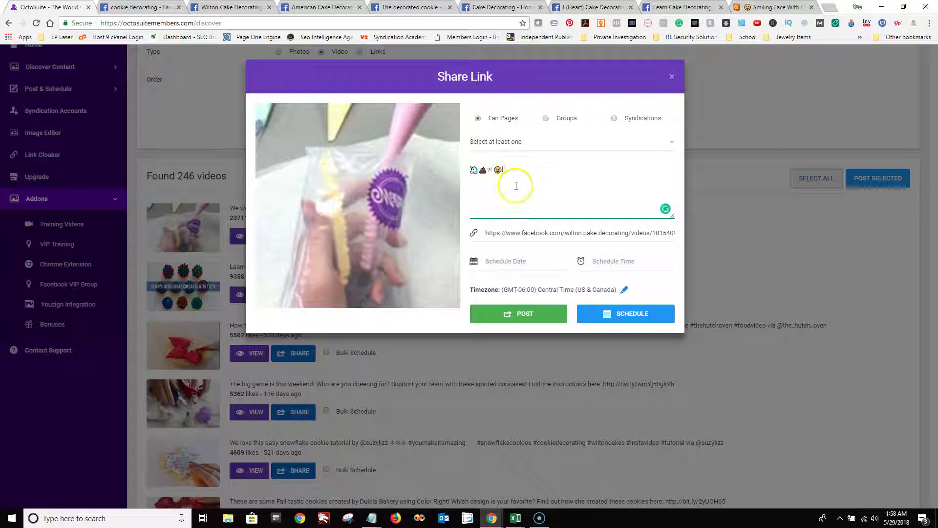
Step: Append "Well, someone had to make it! Here's an oldie but goodie." to the share caption after the emojis
text(Well, someone had to make it!  Here)
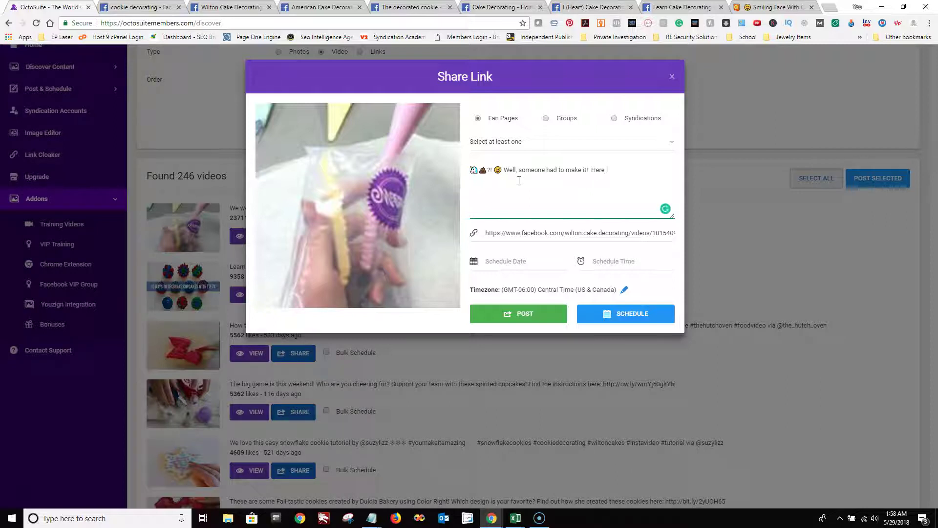
text(odie.)
click(522, 180)
click(473, 172)
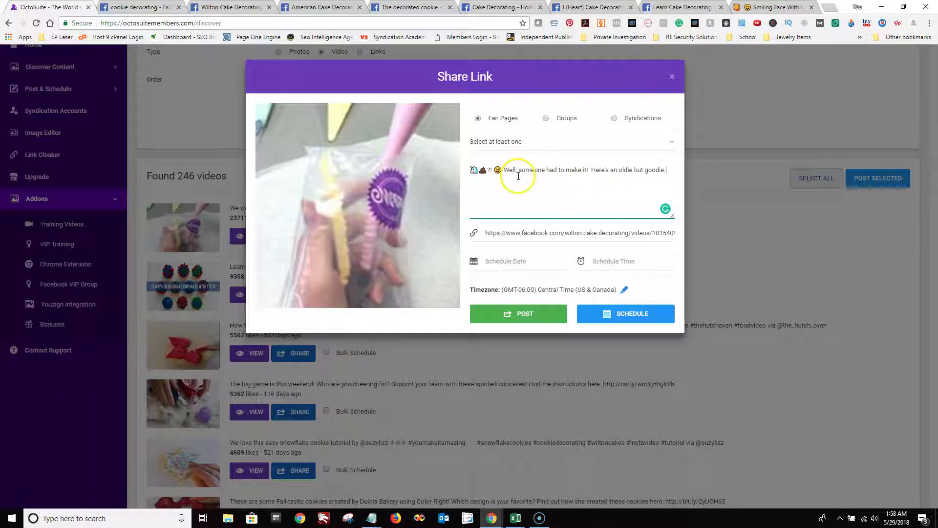
Step: Set the share's schedule to 29 May, 2018 at 6:00 PM, checking the free slot in the Book1 schedule in Excel
click(530, 261)
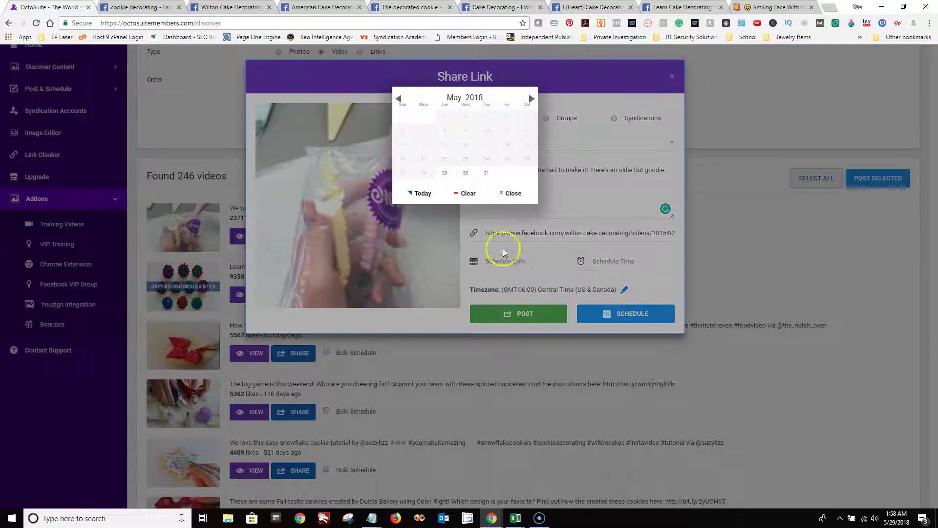
click(444, 175)
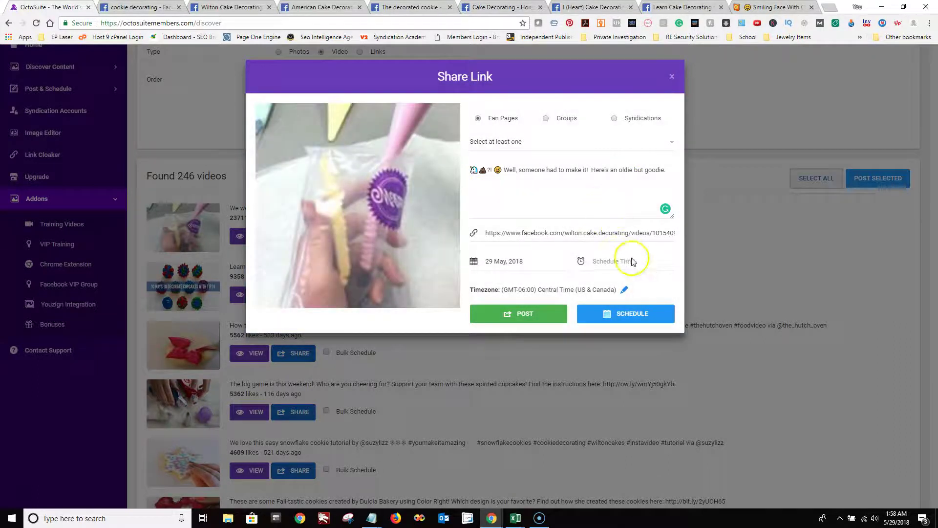
key(alt+Tab)
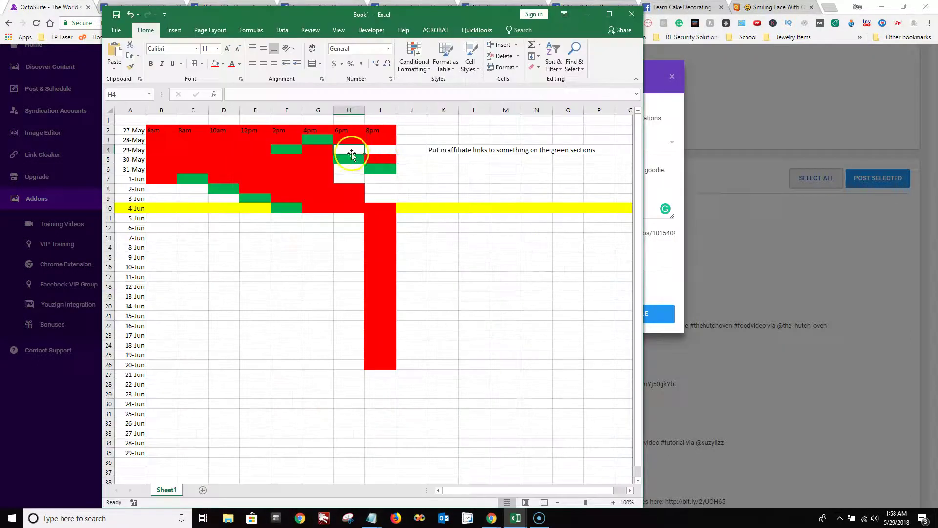
key(alt+Tab)
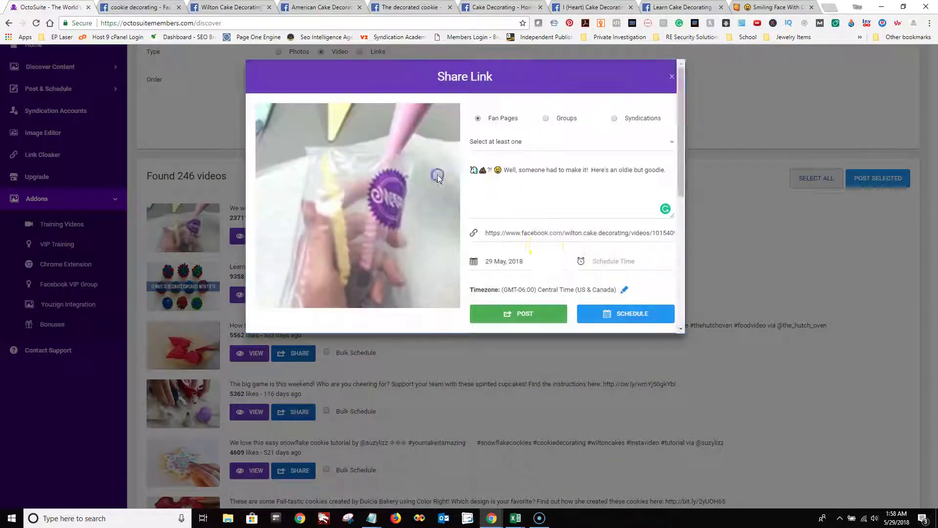
click(625, 261)
scroll(448, 242, down, 6)
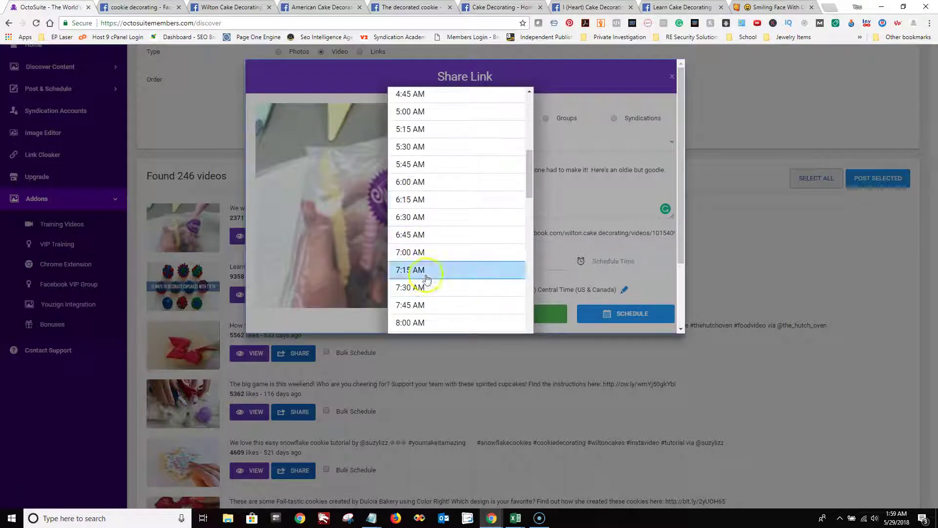
scroll(433, 271, down, 5)
scroll(426, 279, down, 5)
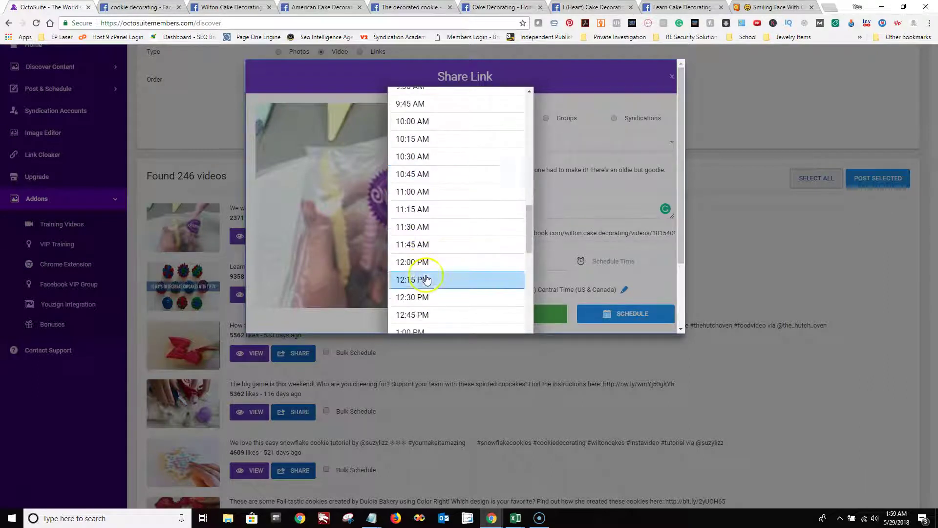
scroll(426, 278, down, 5)
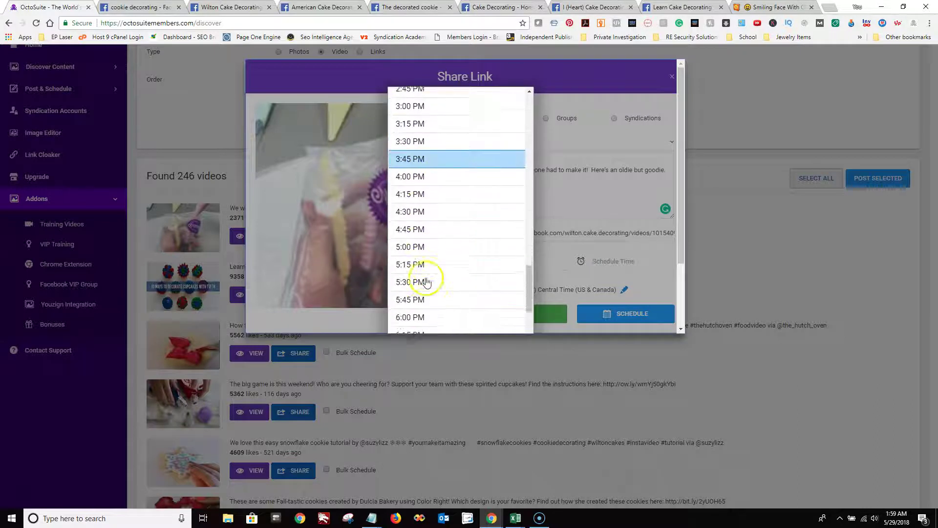
click(430, 246)
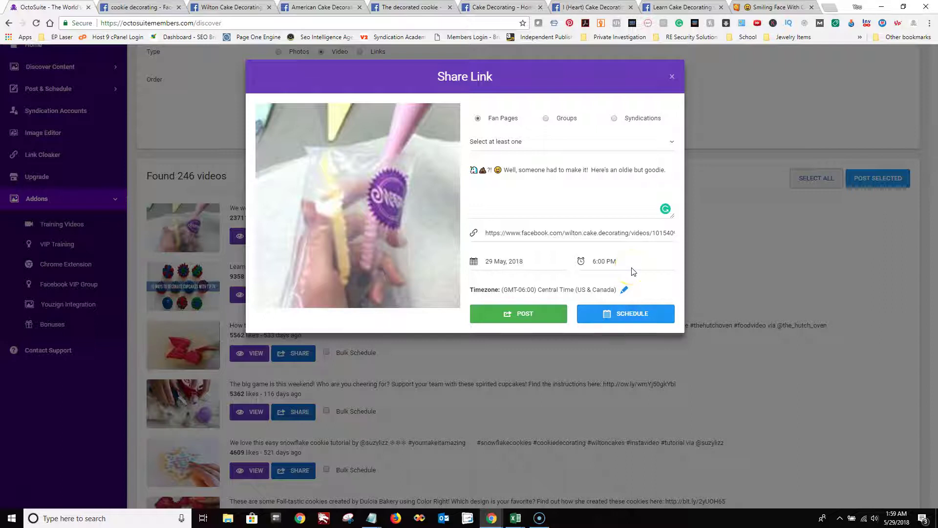
Step: Try to schedule the post, dismiss the alert, and select Bakers and Cake Makers as the destination fan page
click(630, 311)
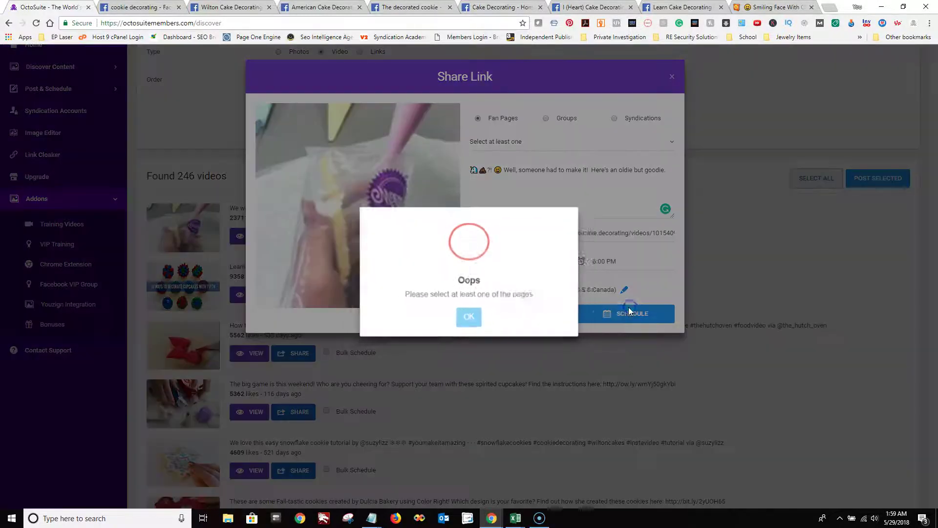
key(Return)
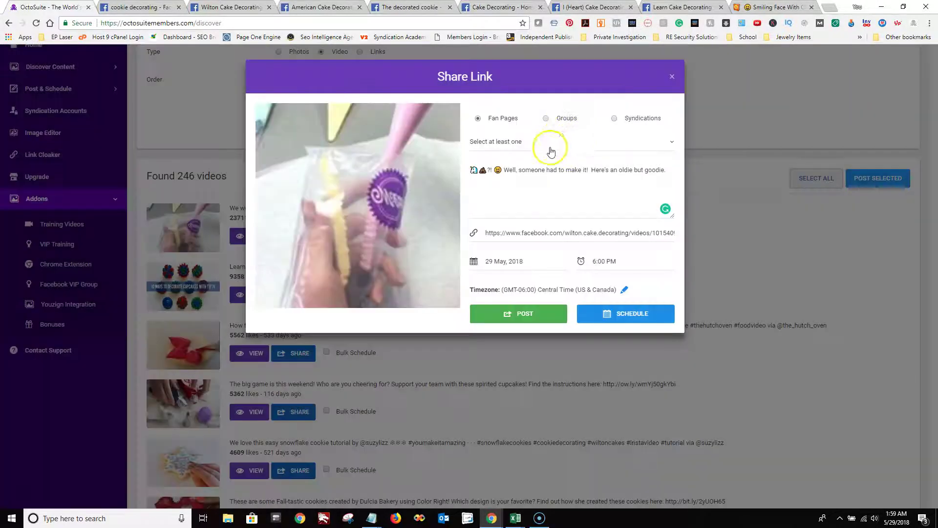
click(543, 143)
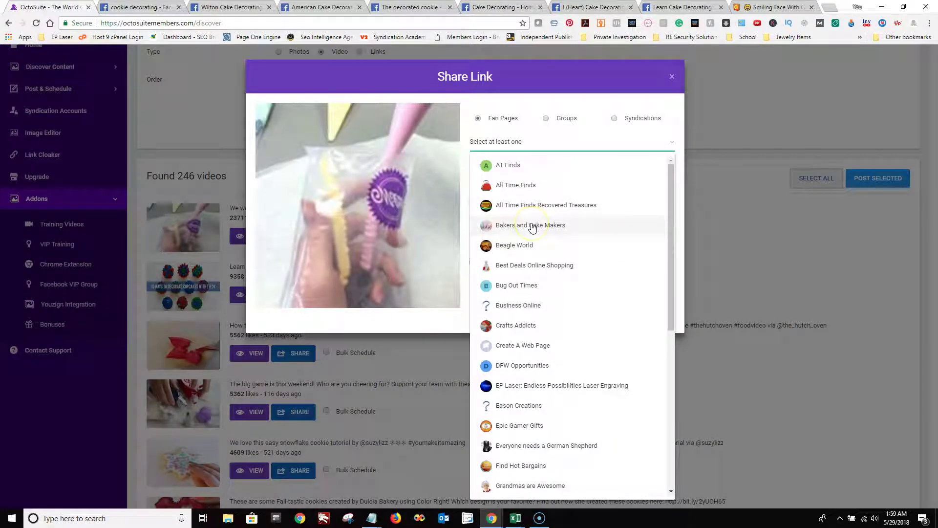
click(532, 225)
Step: Select Crafts Addicts, Find Hot Bargains, Everyone needs a German Shepherd and Epic Gamer Gifts as extra fan pages, and deselect all four again
click(520, 326)
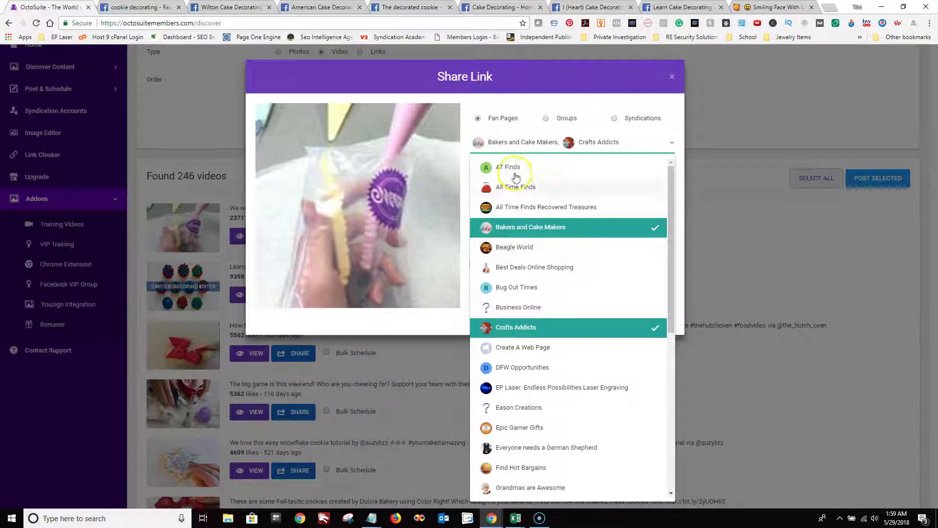
click(520, 468)
click(522, 448)
click(521, 430)
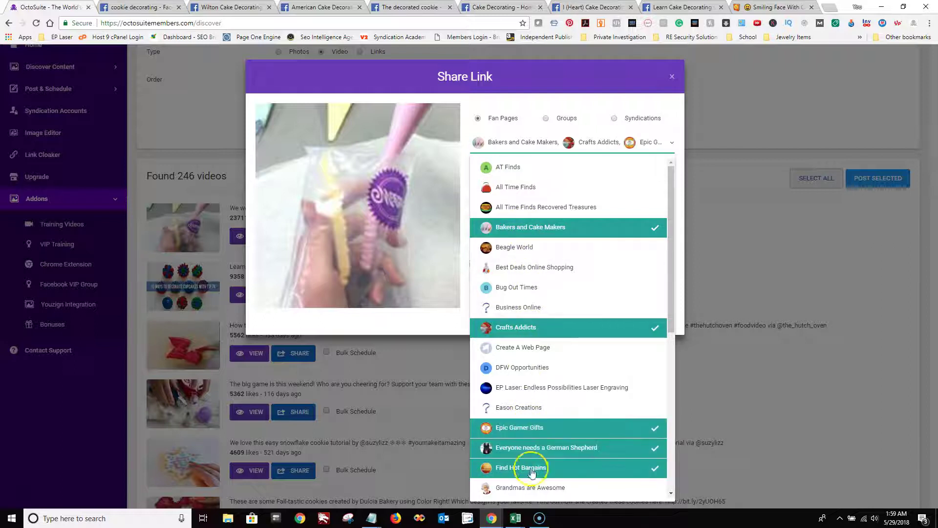
click(531, 469)
click(528, 448)
click(528, 428)
click(531, 328)
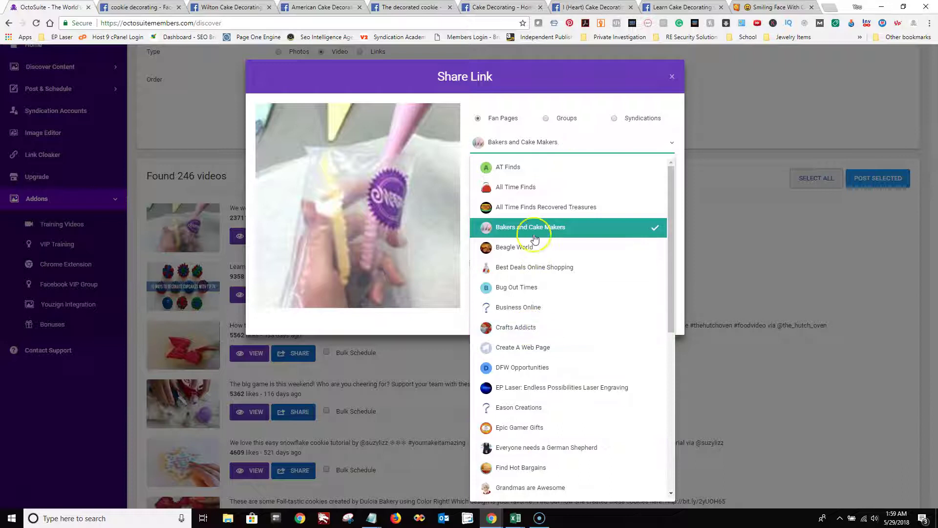
Step: Schedule the unicorn poop video to the Bakers and Cake Makers page and close the share form
scroll(538, 387, down, 3)
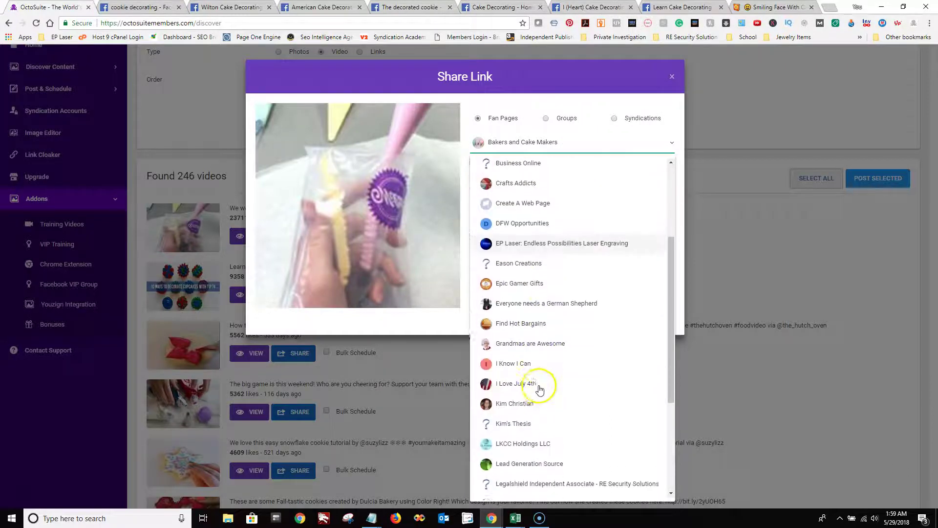
scroll(535, 443, up, 3)
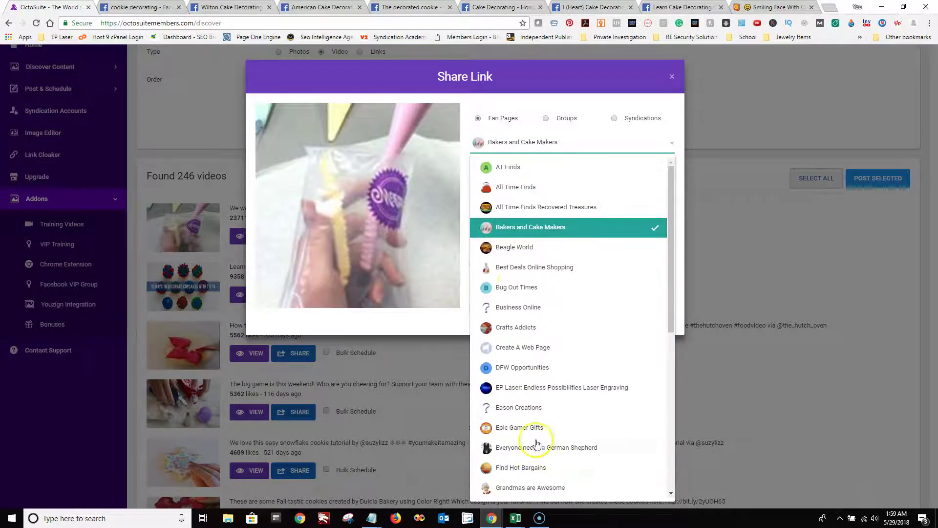
click(576, 147)
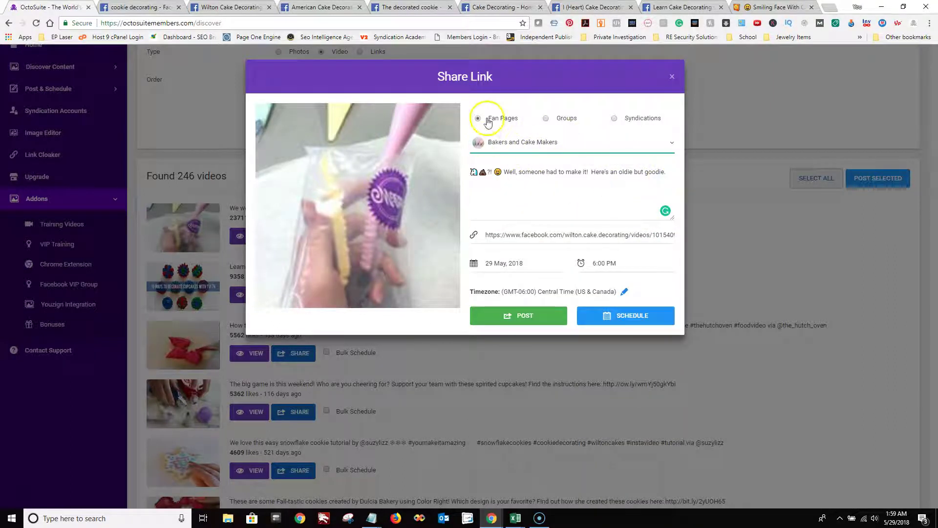
click(635, 316)
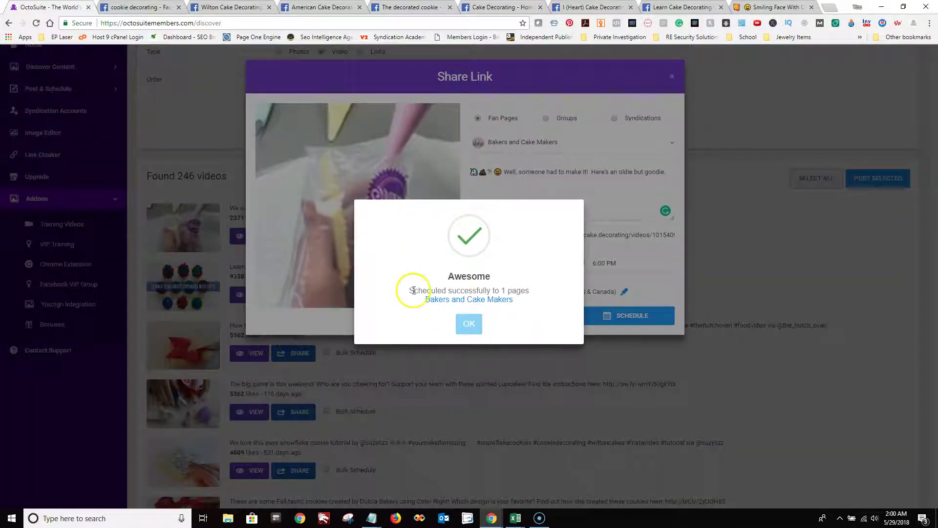
click(482, 331)
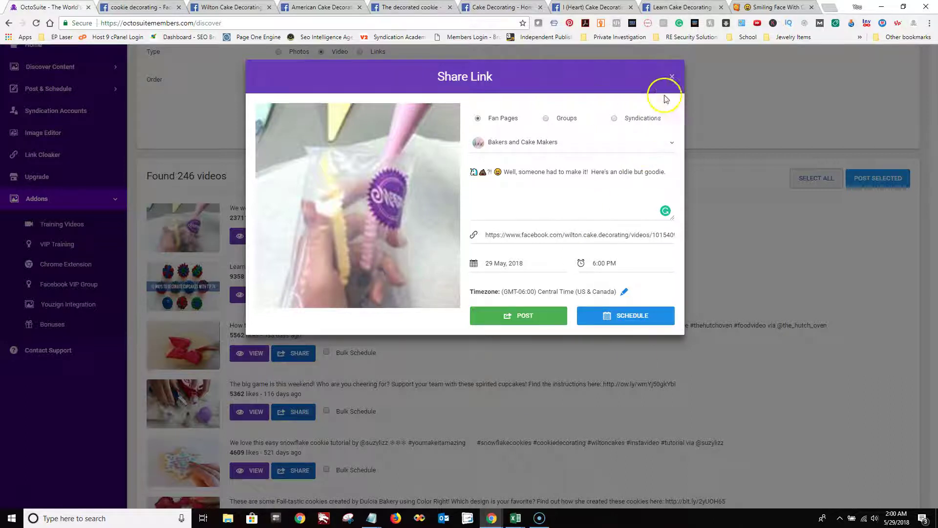
click(673, 79)
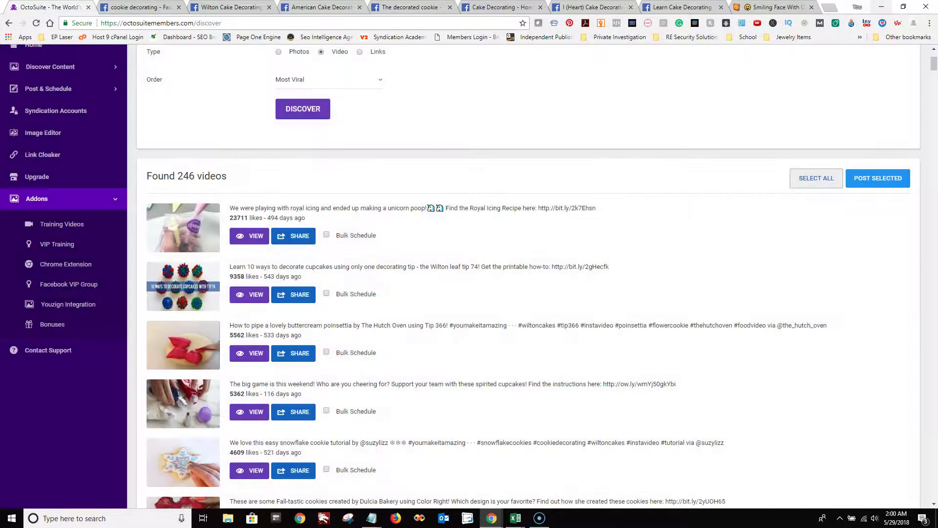
Step: Open Facebook in a new browser tab placed beside the OctoSuite tab and go to the full list of managed pages
click(829, 7)
drag(777, 7, 132, 7)
text(fac)
key(Return)
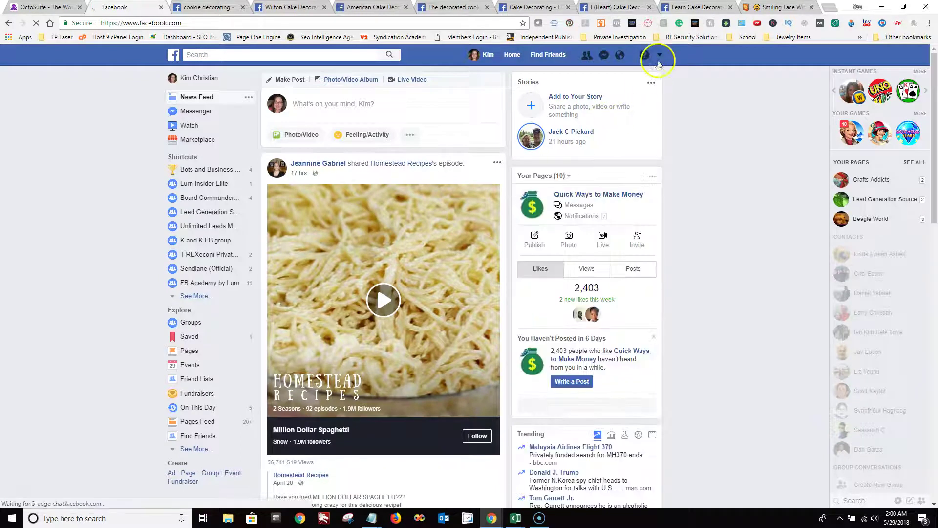
click(660, 57)
click(606, 122)
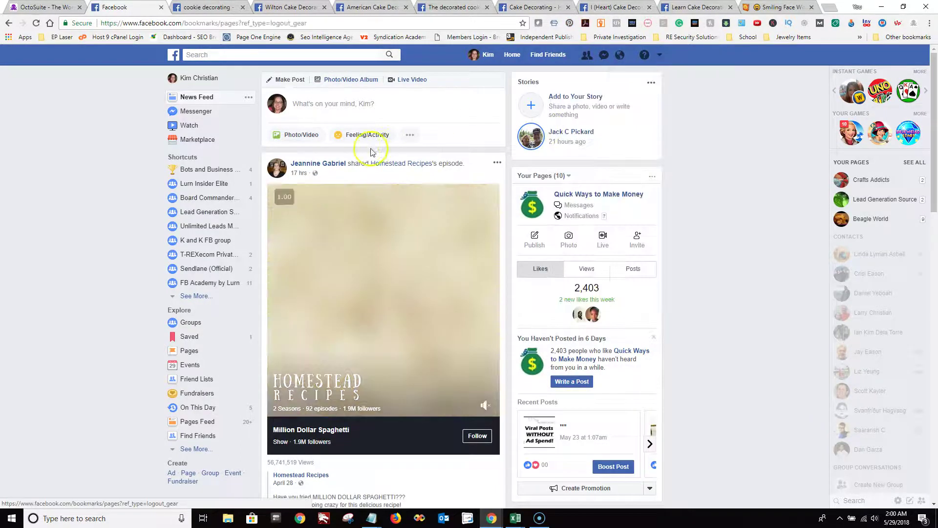
Step: Open the Bakers and Cake Makers page and show its scheduled posts in the publishing tools
click(438, 149)
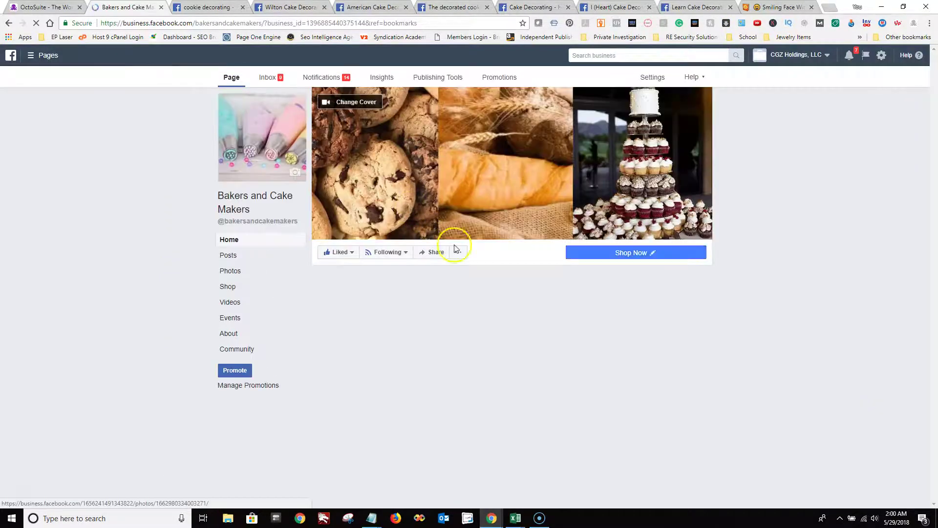
click(463, 76)
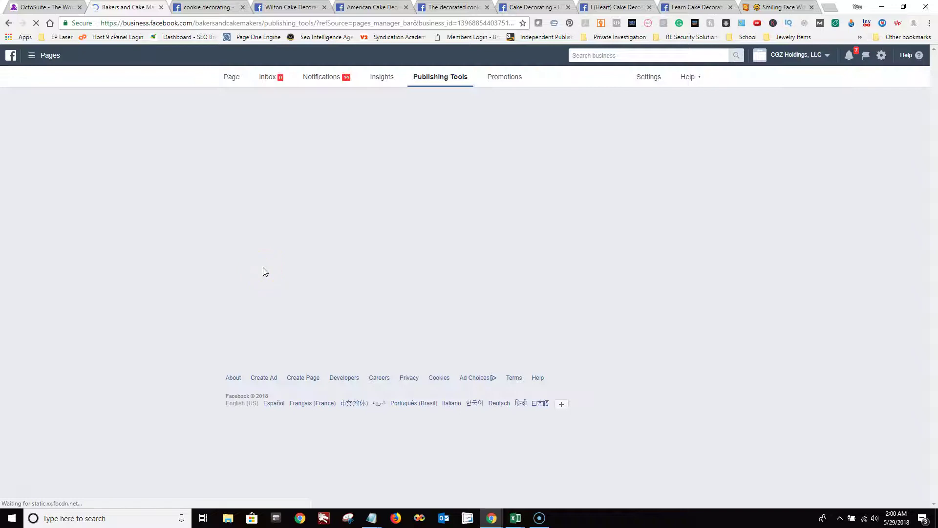
click(248, 130)
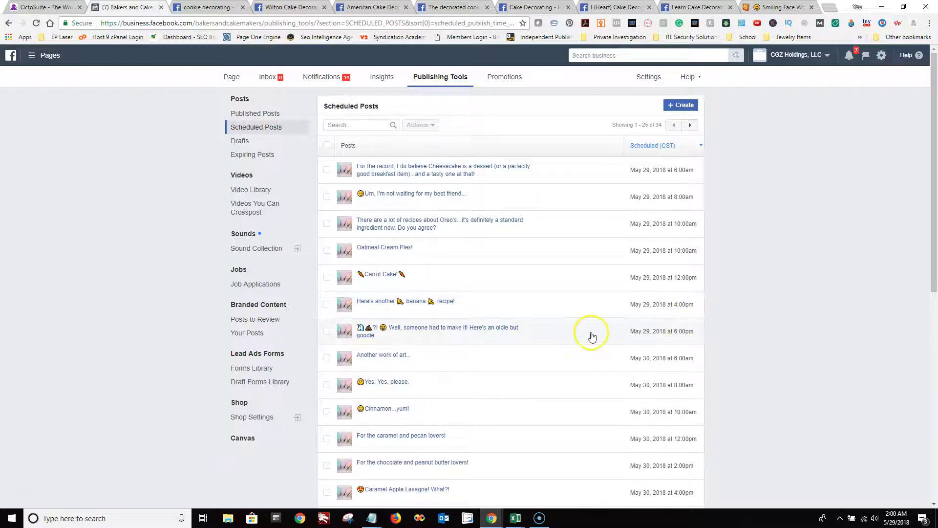
Step: Reschedule the Oatmeal Cream Pies post to 8:04 PM on May 29, 2018
click(551, 253)
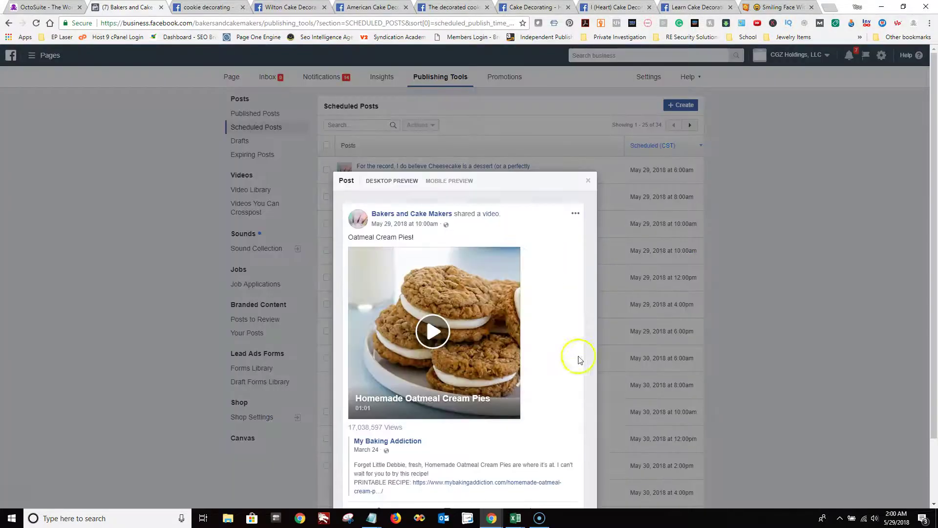
click(584, 477)
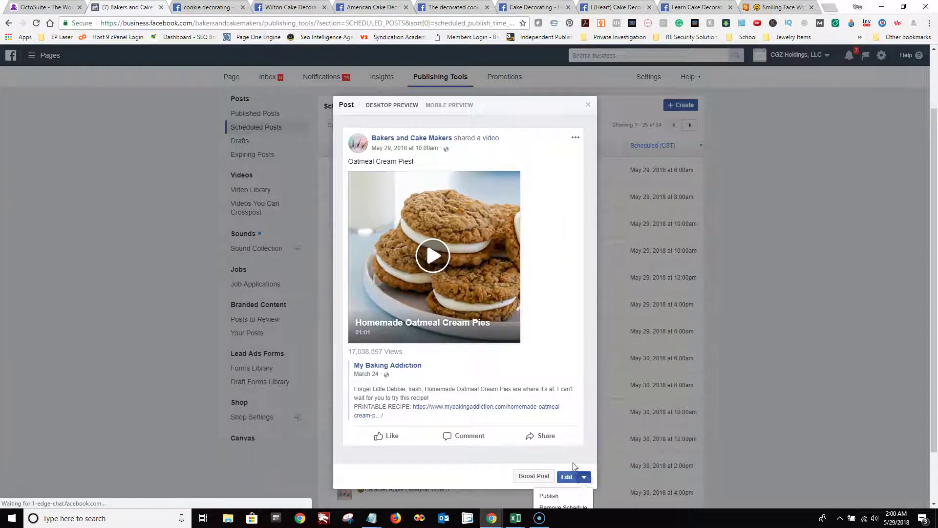
scroll(574, 464, down, 3)
click(557, 453)
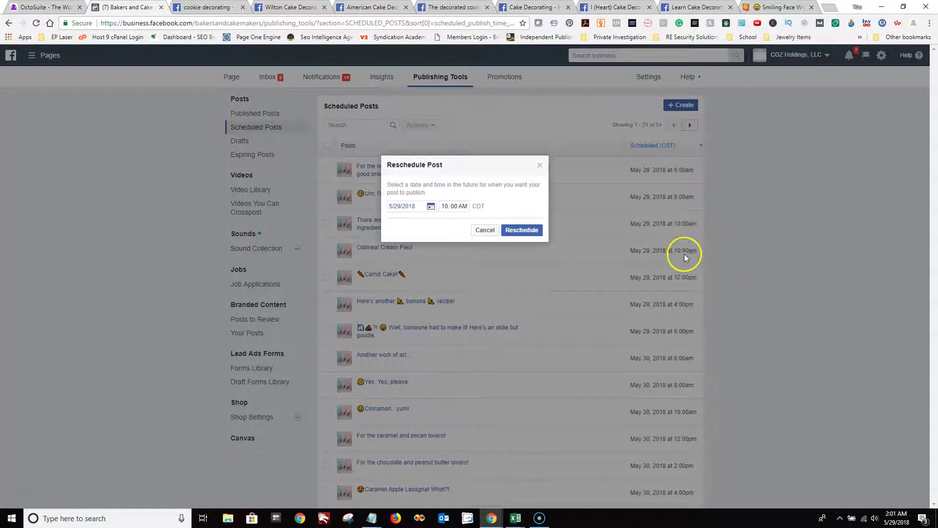
click(449, 207)
click(454, 207)
click(522, 230)
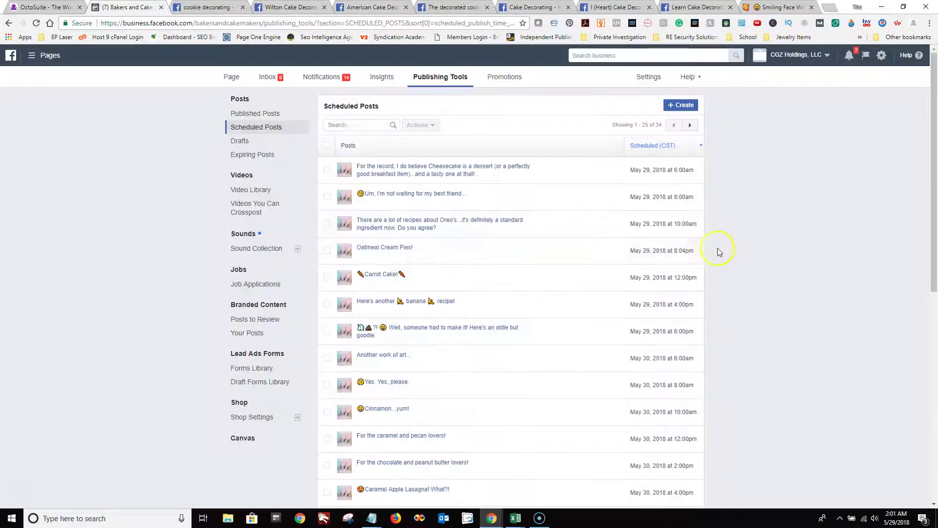
Step: Look over the list of scheduled posts and briefly check the business notifications
scroll(674, 301, down, 1)
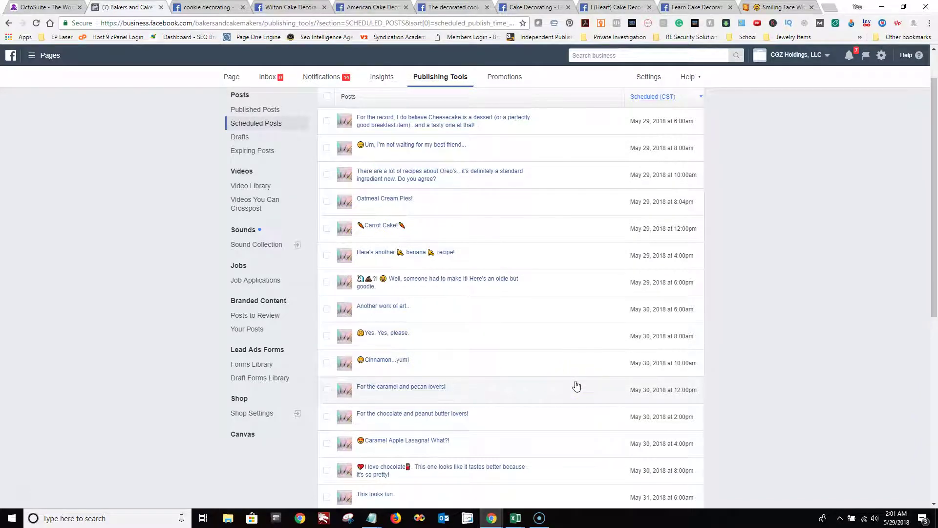
scroll(576, 387, up, 1)
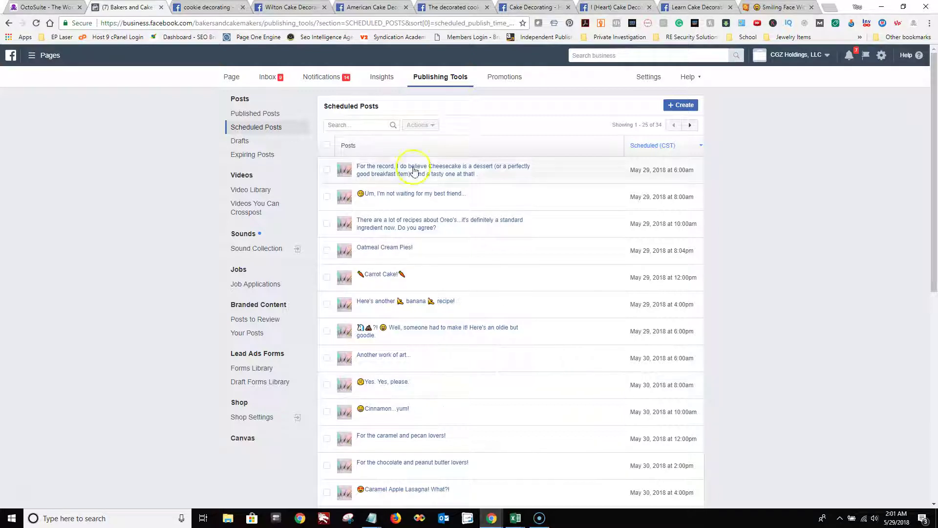
click(849, 55)
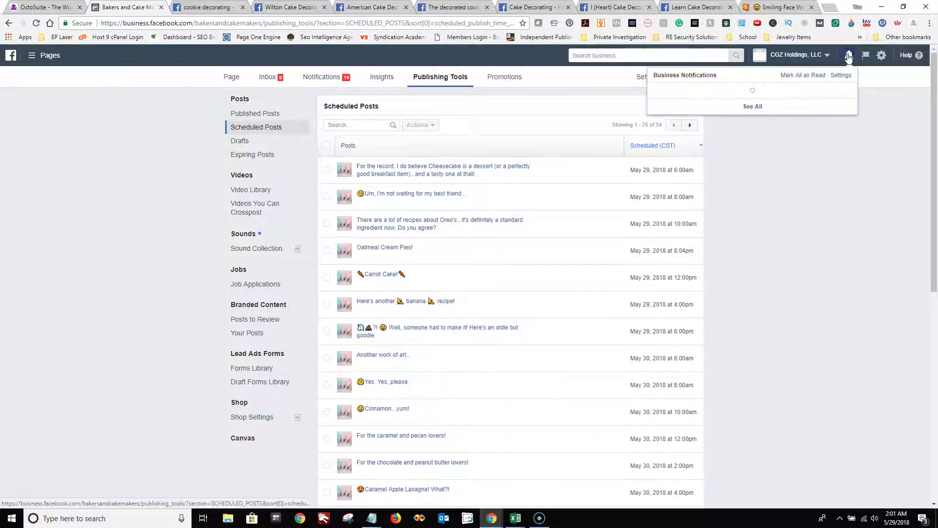
click(849, 55)
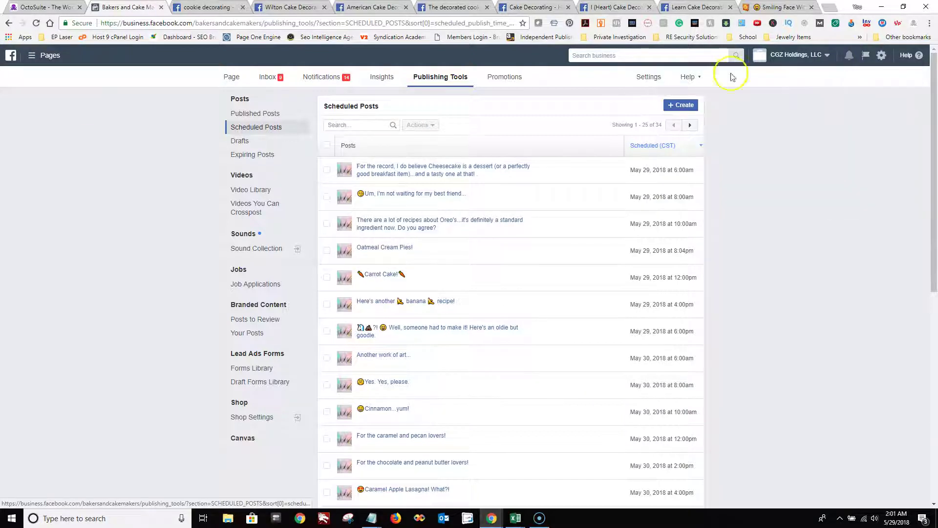
Step: Close the Facebook page's tab, switch to OctoSuite, and compare the likes and ages of the top discovered videos
click(161, 8)
click(59, 7)
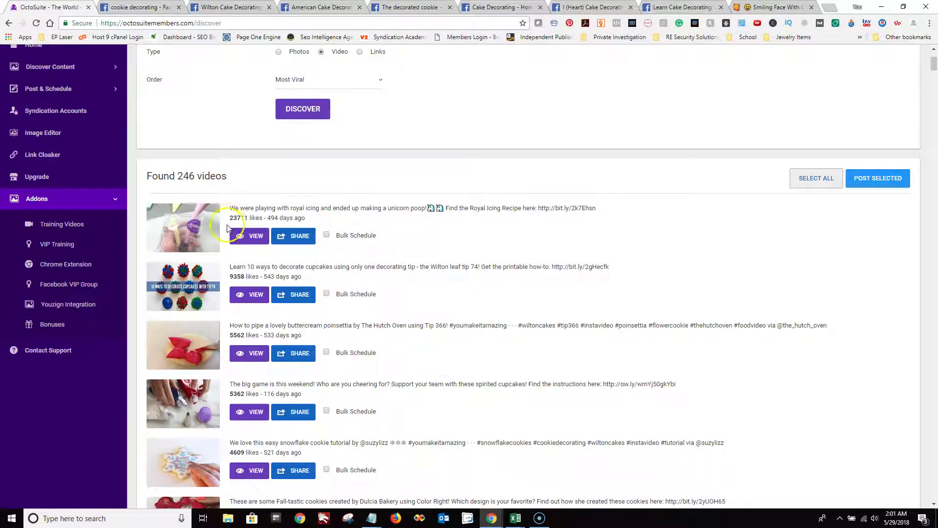
drag(229, 207, 247, 219)
click(253, 220)
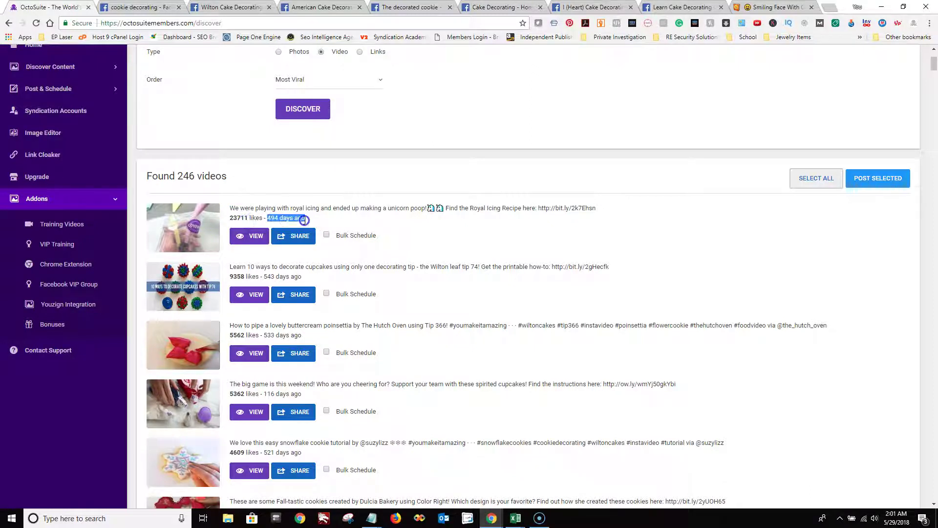
click(269, 276)
drag(277, 276, 279, 276)
scroll(387, 274, down, 2)
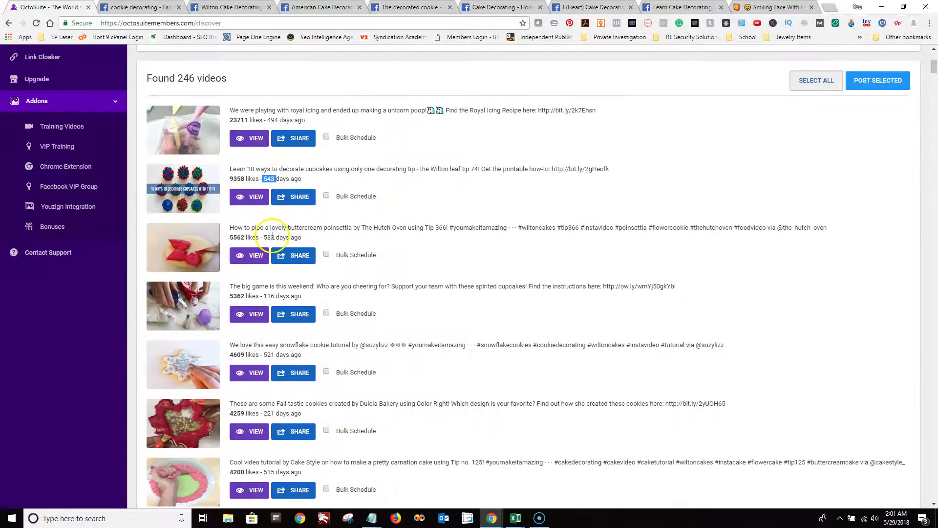
click(264, 296)
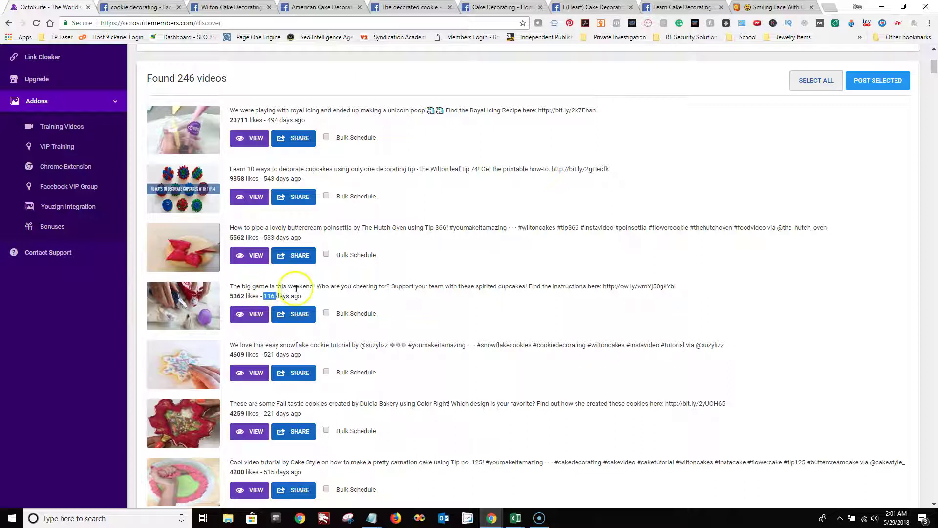
Step: Find the Tip 1M cake decorating video in the results, view it on Facebook, and close its tab
scroll(331, 288, down, 1)
scroll(332, 288, down, 2)
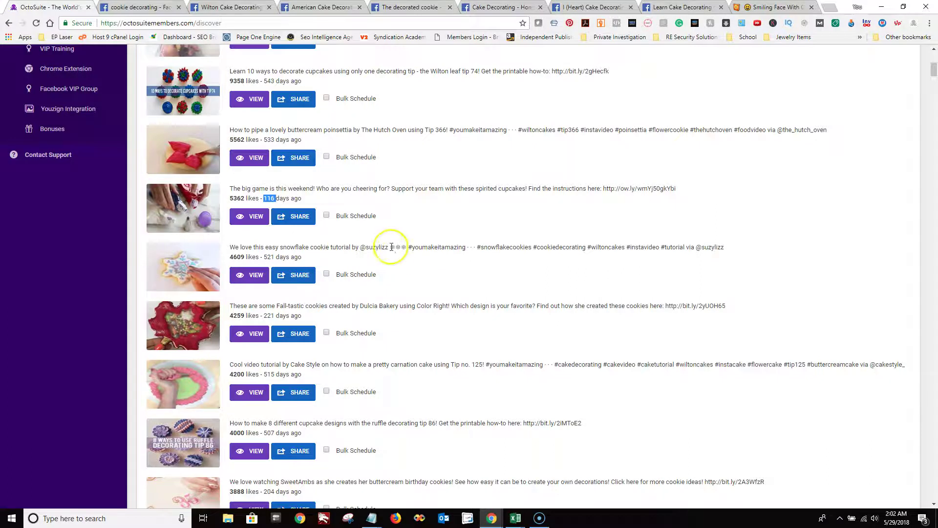
scroll(396, 254, down, 1)
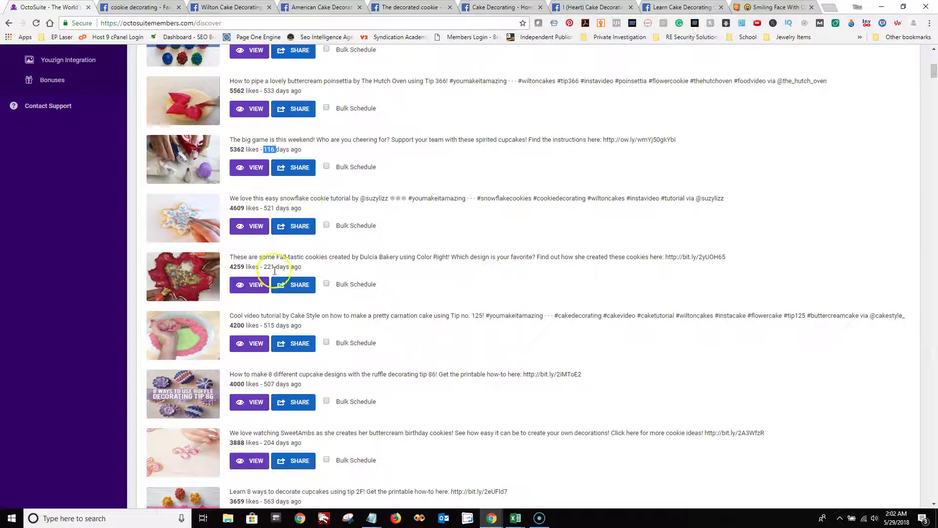
scroll(275, 344, down, 2)
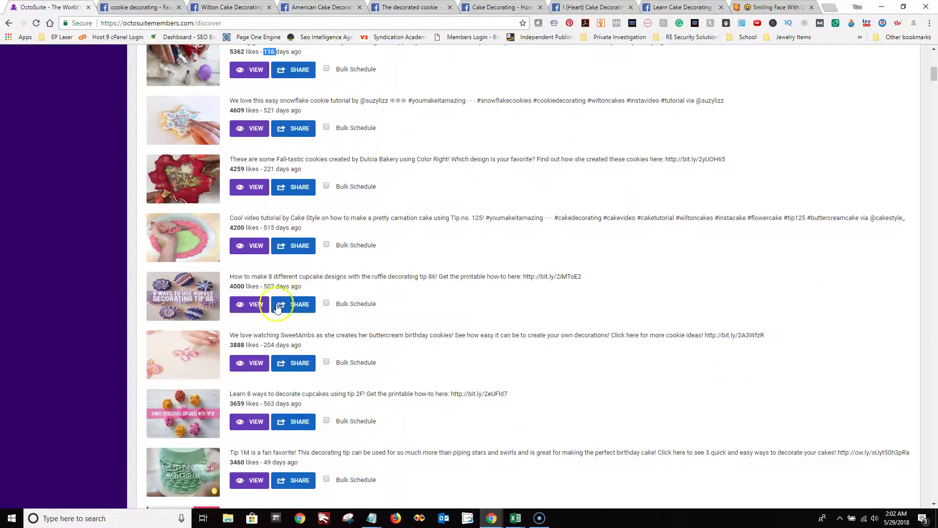
scroll(275, 344, down, 2)
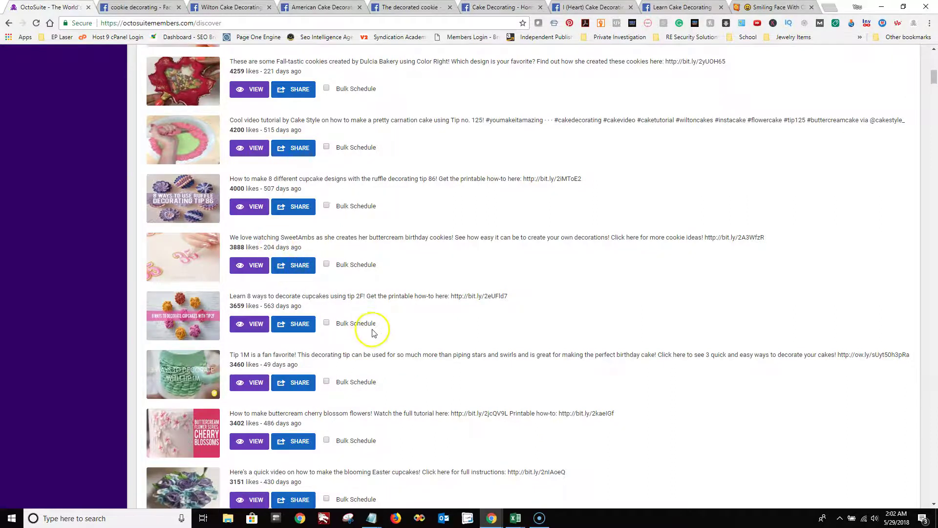
scroll(373, 329, down, 2)
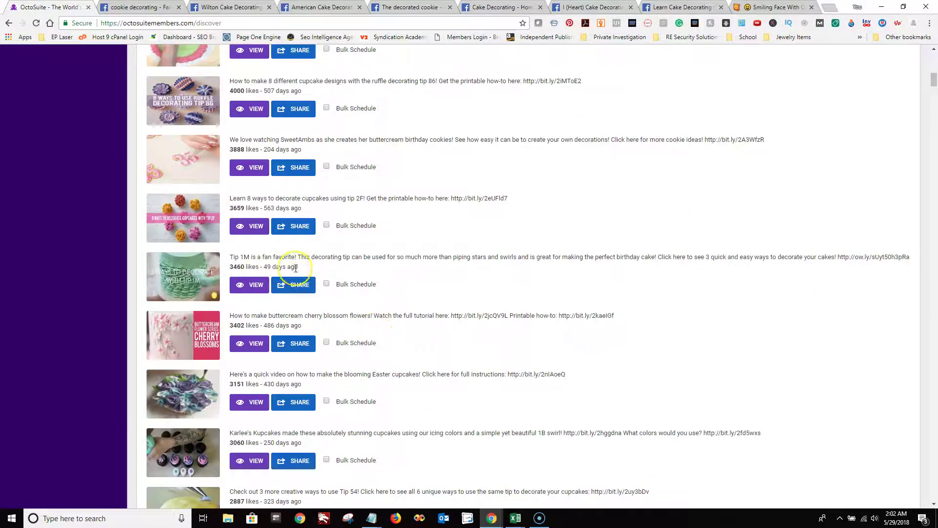
click(251, 285)
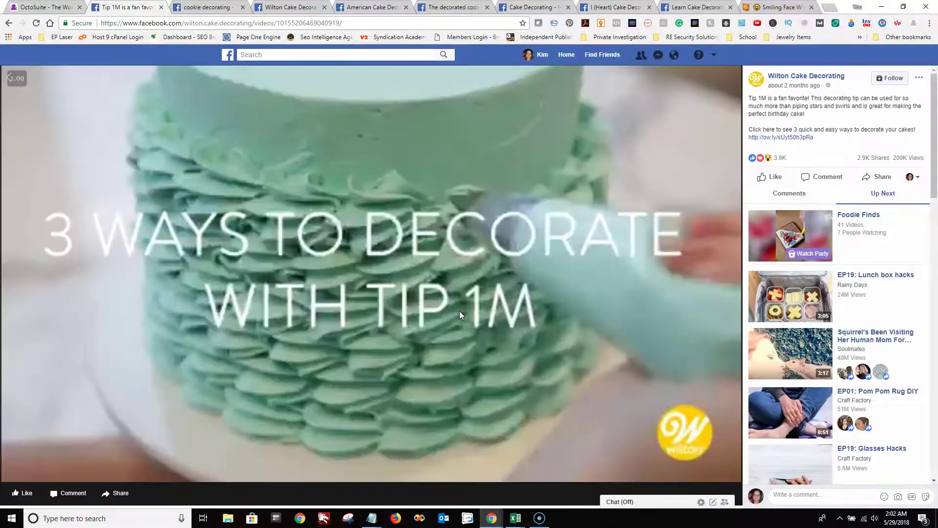
click(281, 350)
click(160, 8)
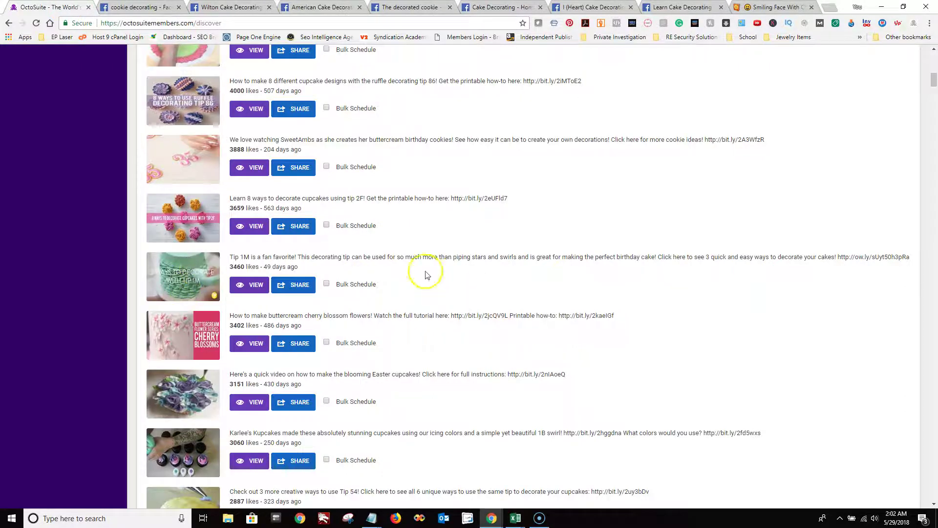
Step: Browse the less viral Wilton video results for shareable content and return to the Facebook Discover form
scroll(395, 302, down, 2)
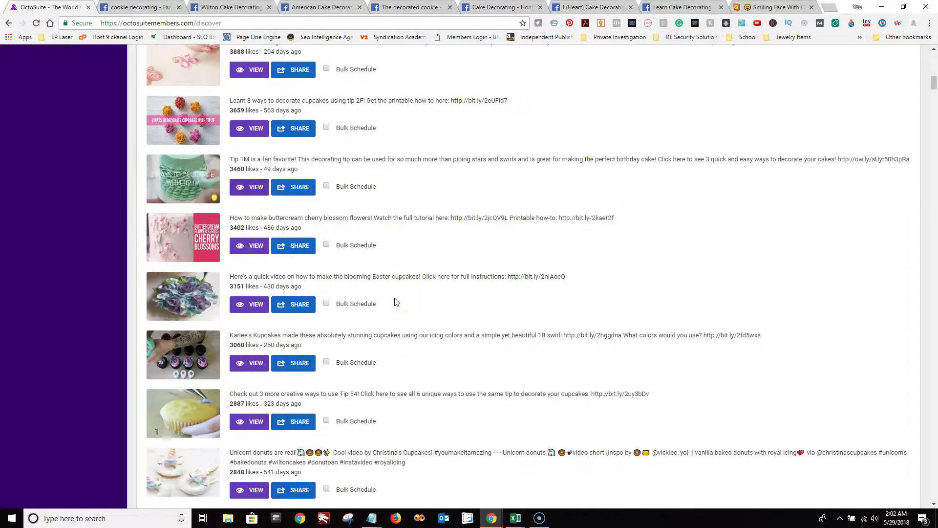
scroll(393, 299, down, 5)
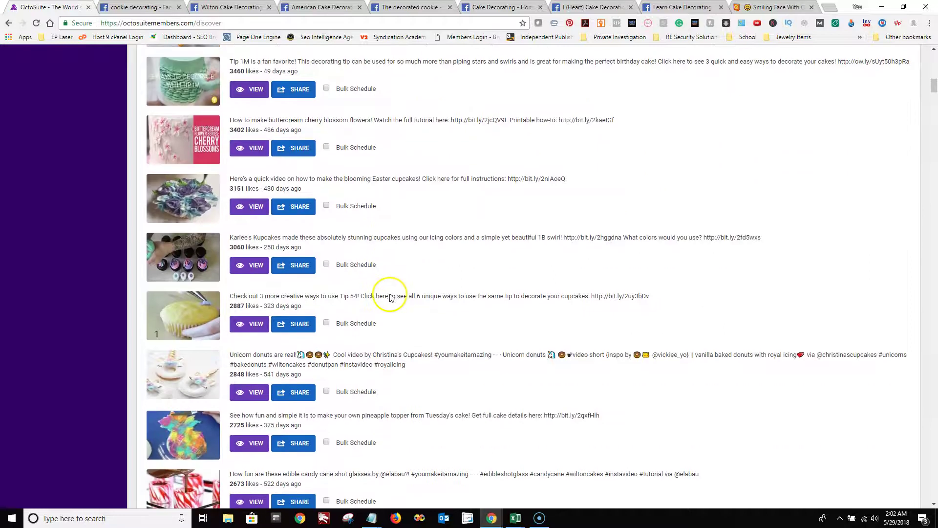
scroll(391, 297, down, 6)
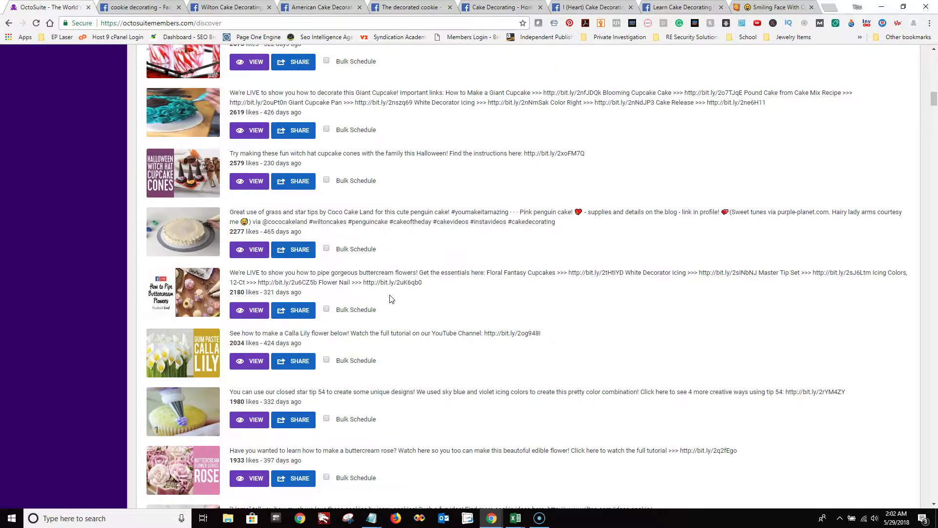
scroll(390, 299, up, 8)
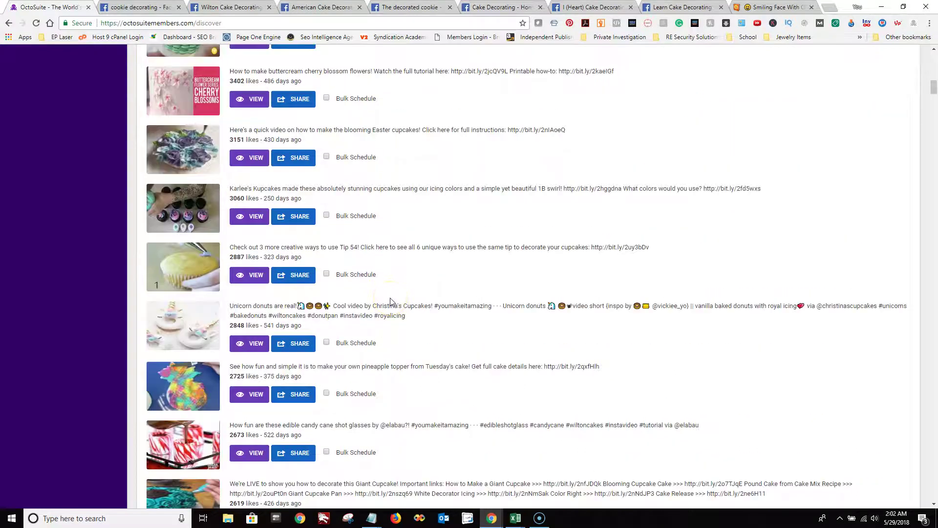
scroll(390, 300, up, 3)
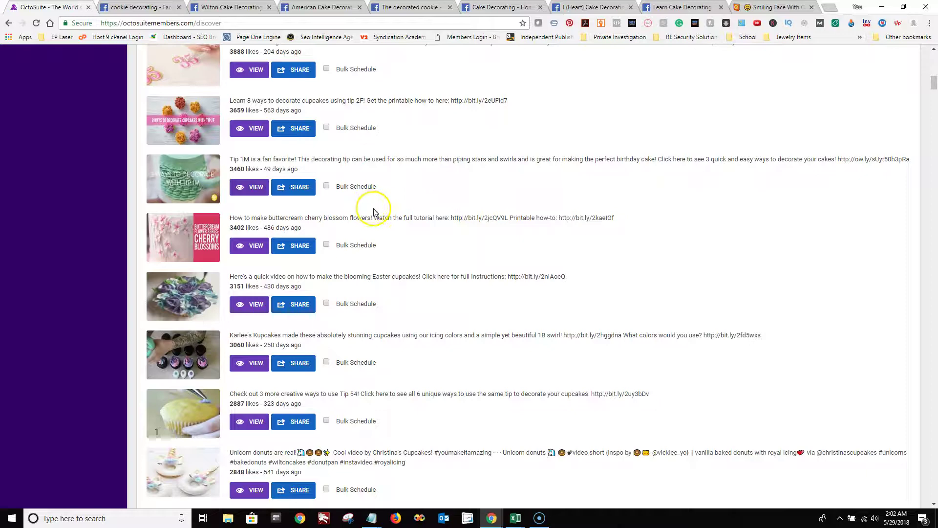
scroll(375, 220, down, 11)
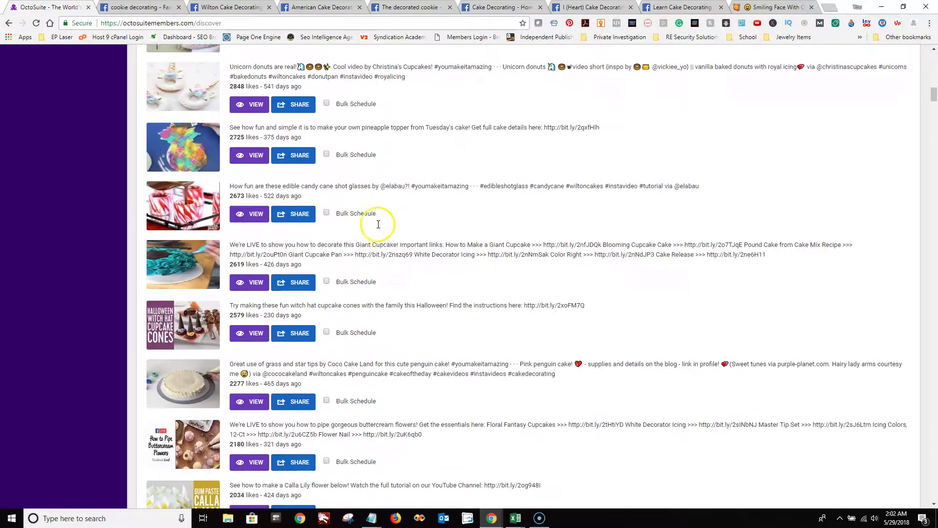
scroll(377, 235, down, 10)
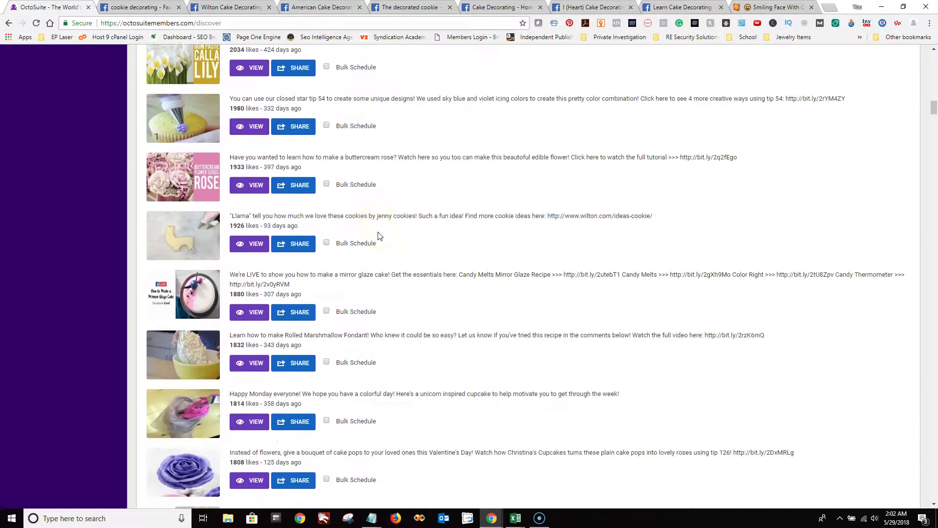
scroll(379, 236, down, 6)
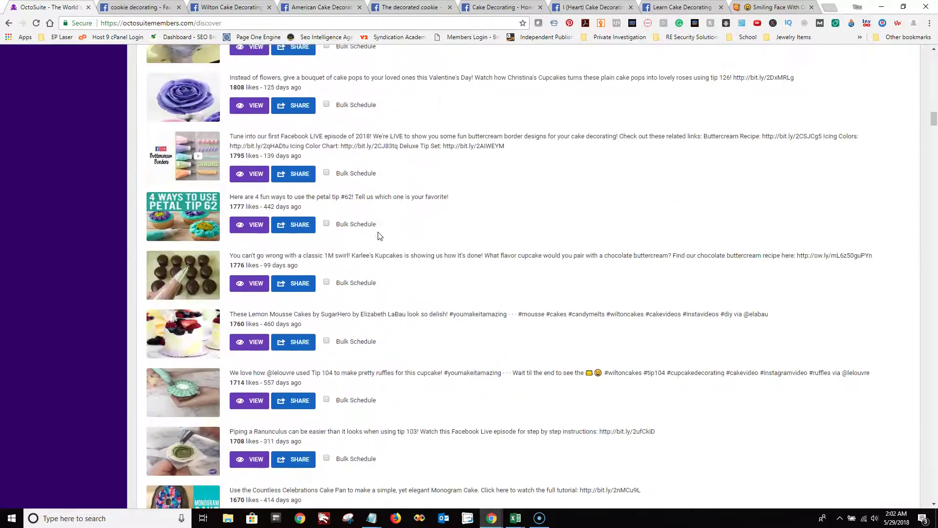
scroll(386, 240, down, 2)
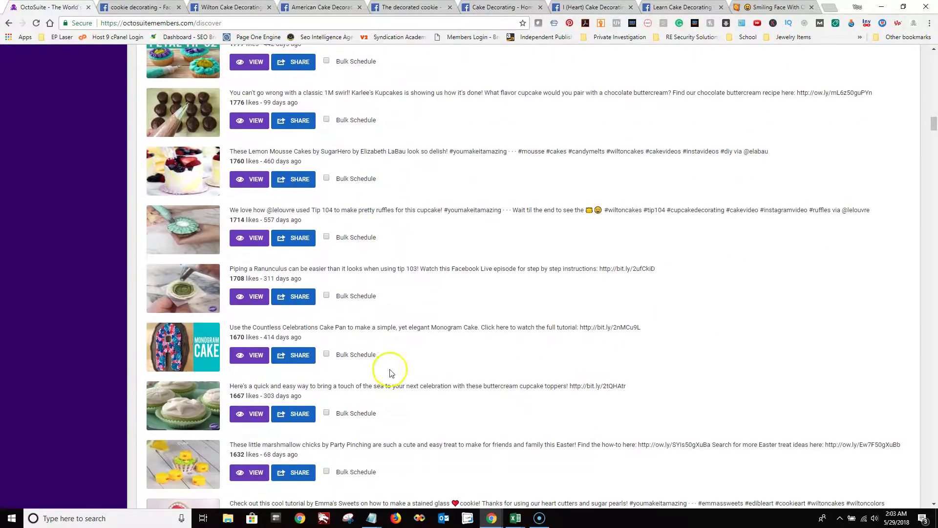
scroll(397, 371, down, 2)
scroll(397, 372, down, 6)
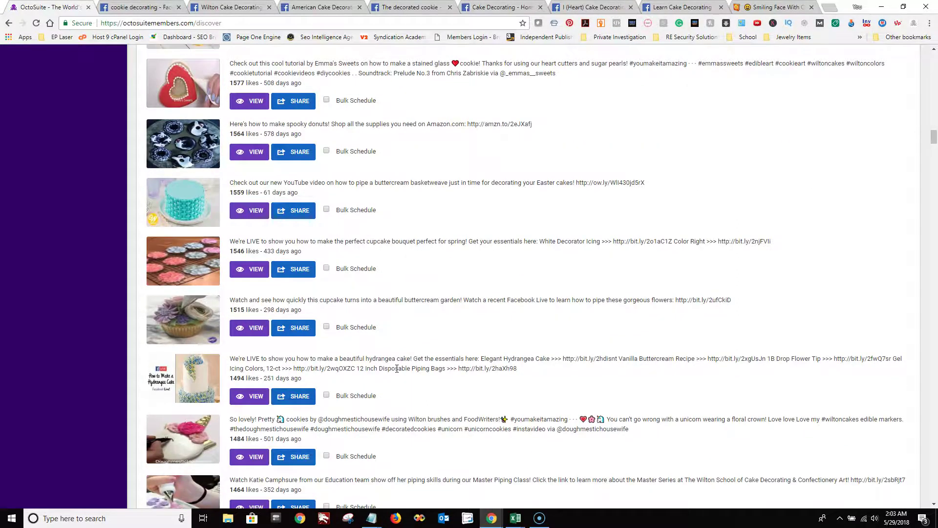
scroll(396, 369, down, 5)
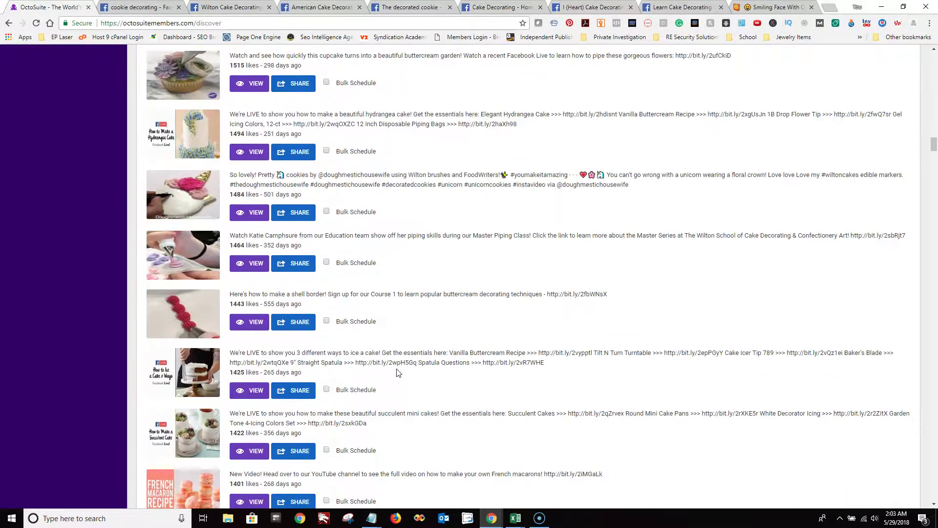
scroll(397, 372, down, 8)
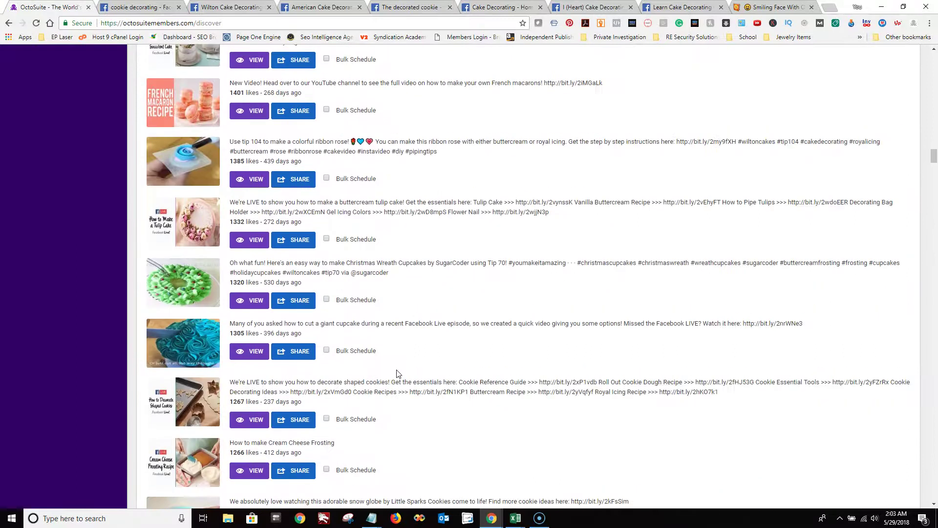
drag(934, 156, 933, 58)
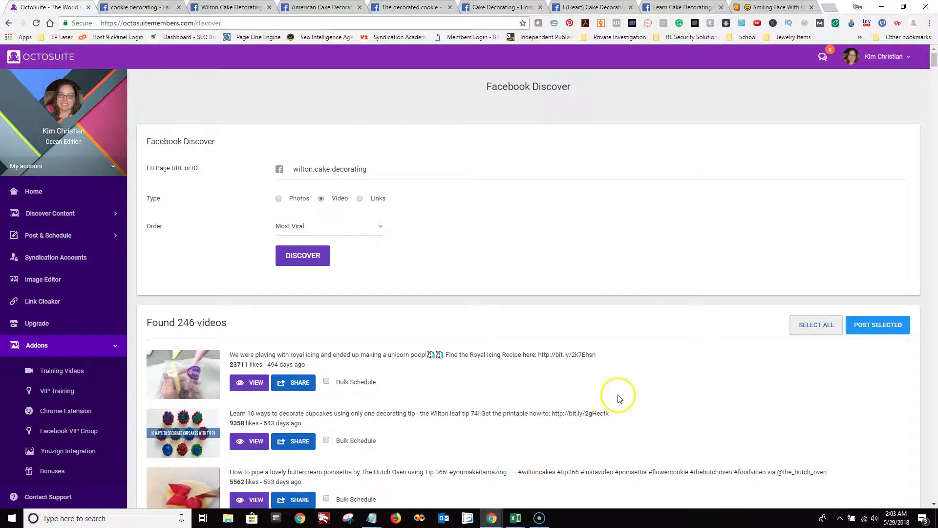
Step: Mark the three most-liked Wilton videos for bulk scheduling and bring up the bulk schedule form
scroll(618, 395, down, 3)
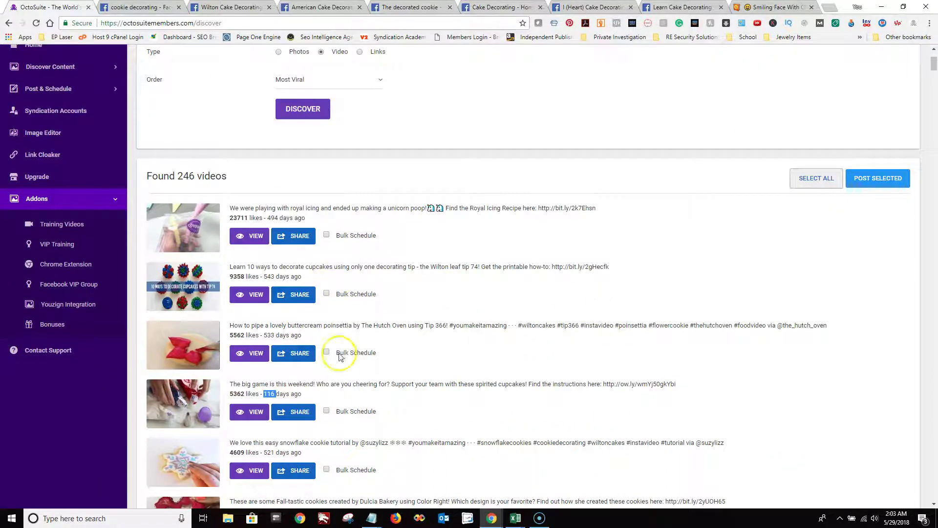
click(487, 347)
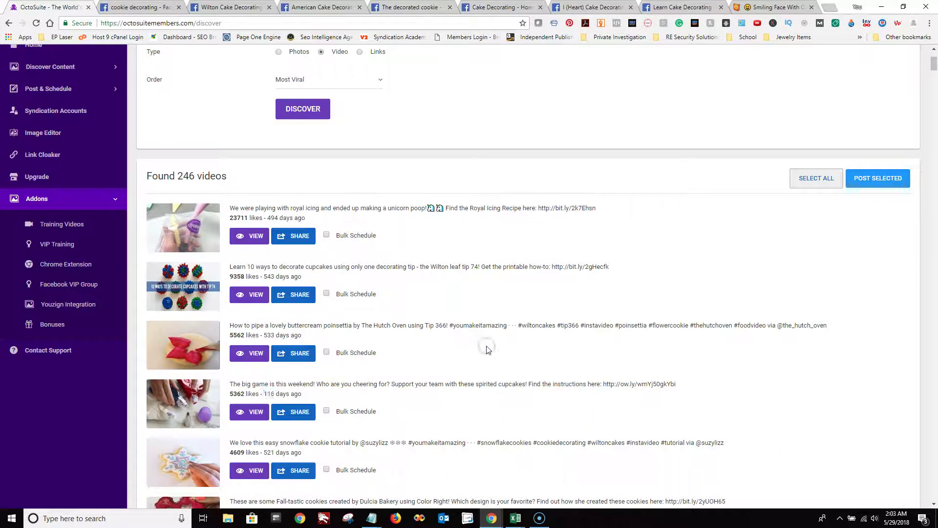
click(327, 235)
click(327, 293)
click(326, 352)
click(868, 188)
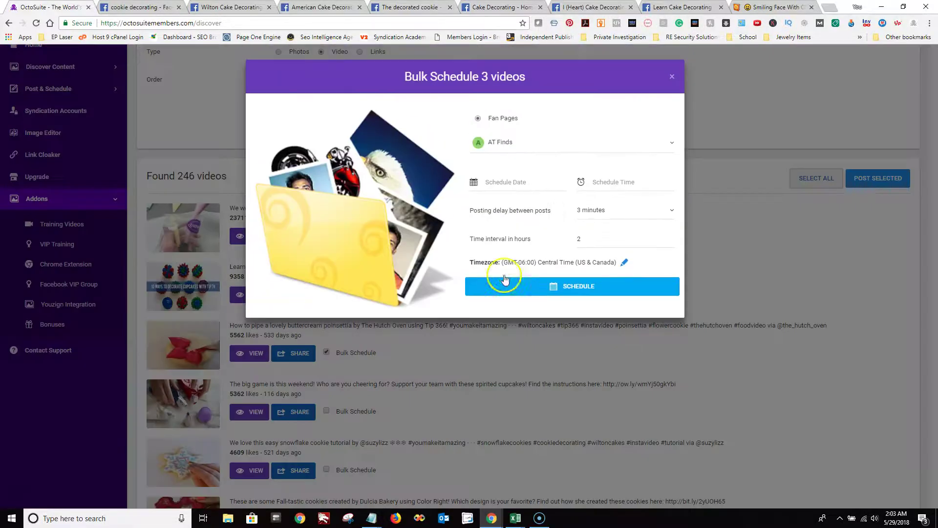
Step: Try out the bulk schedule's fan page choices, pick Bakers and Cake Makers, and close the form without scheduling
click(528, 146)
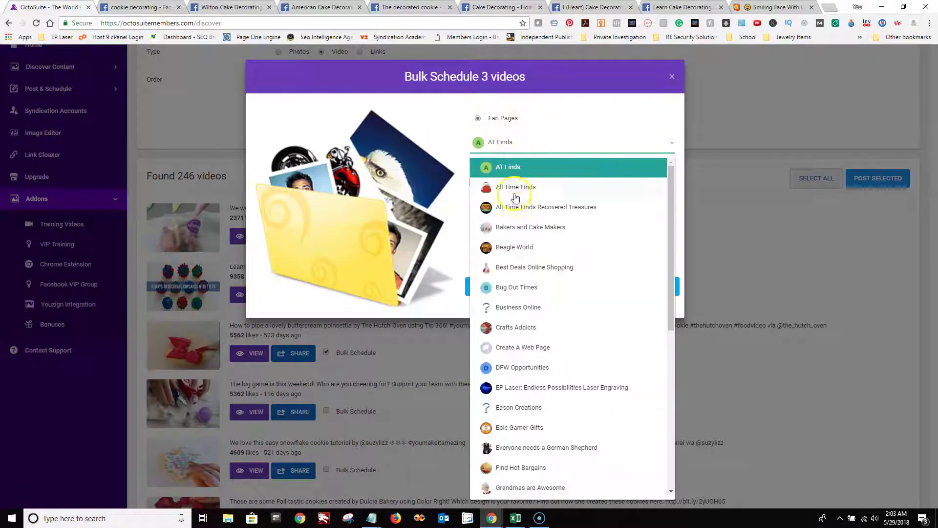
click(498, 225)
click(580, 147)
click(536, 249)
click(538, 146)
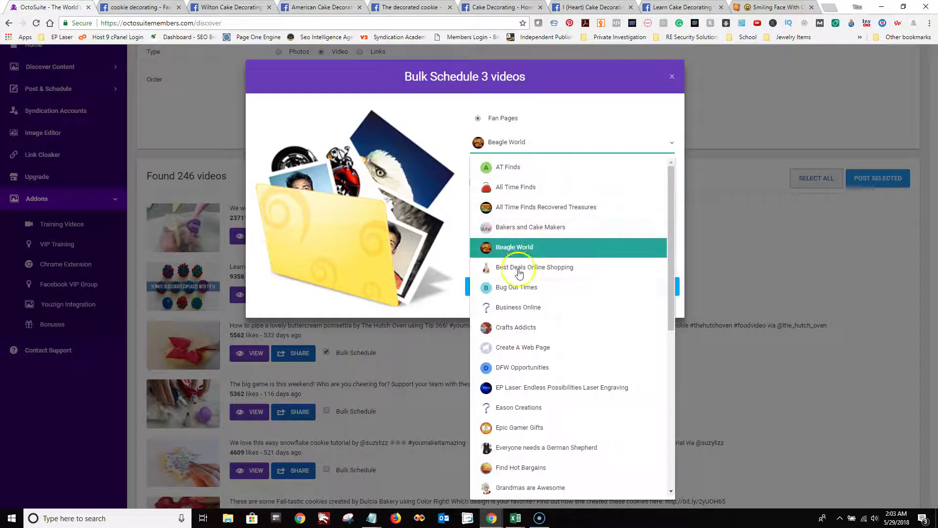
click(518, 287)
click(533, 149)
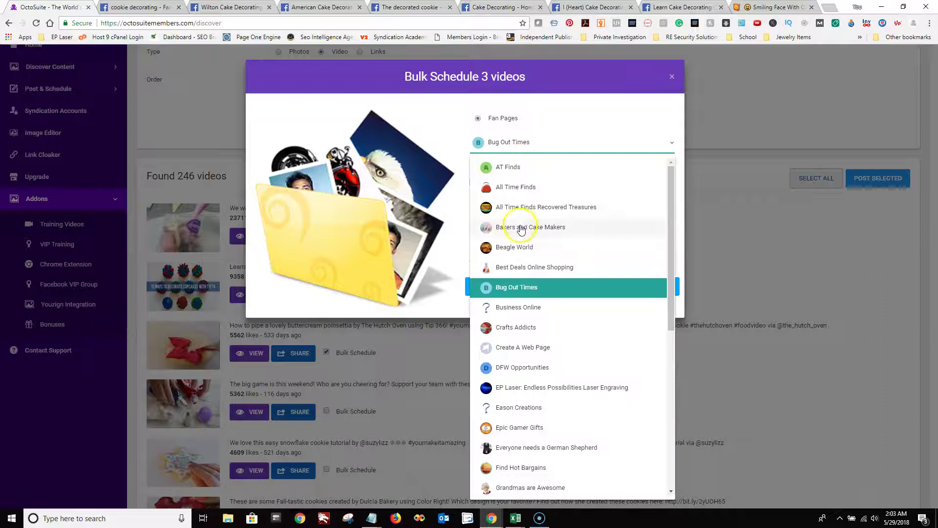
click(518, 225)
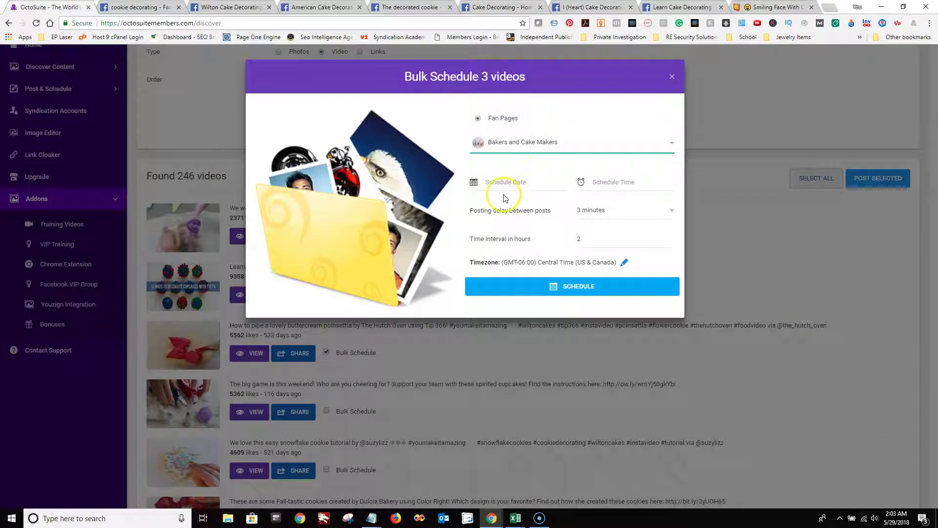
click(500, 175)
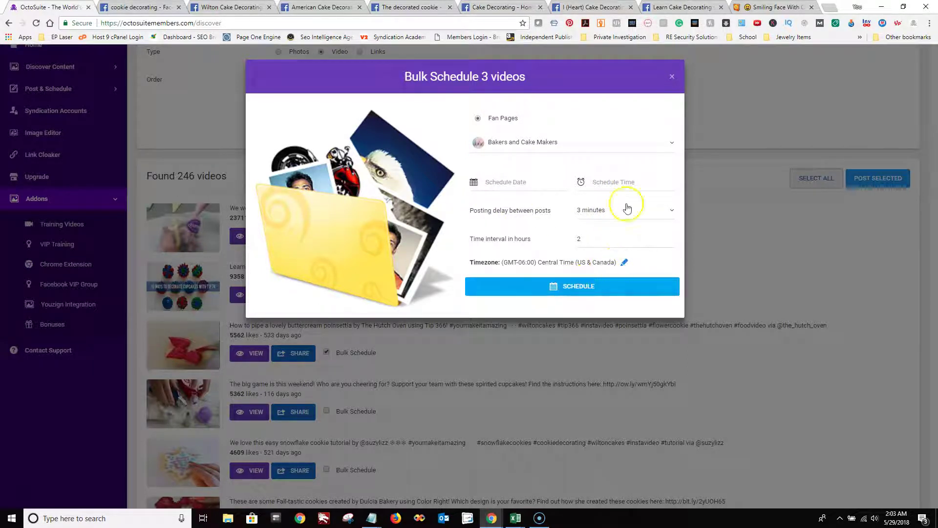
click(672, 77)
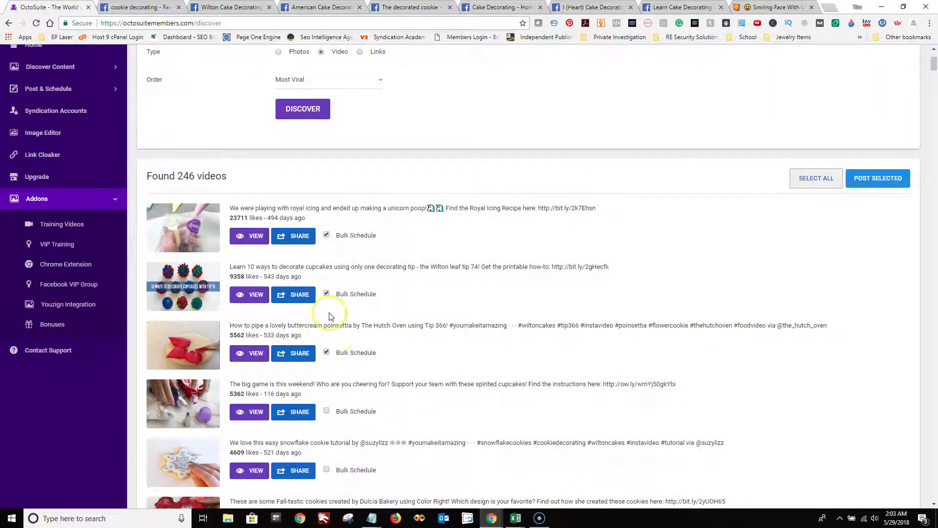
Step: Clear the bulk schedule marks from the top three videos
click(327, 235)
click(326, 293)
click(326, 351)
Step: Bring up the share form for the royal icing unicorn video, examine its caption, and close it without posting
click(300, 236)
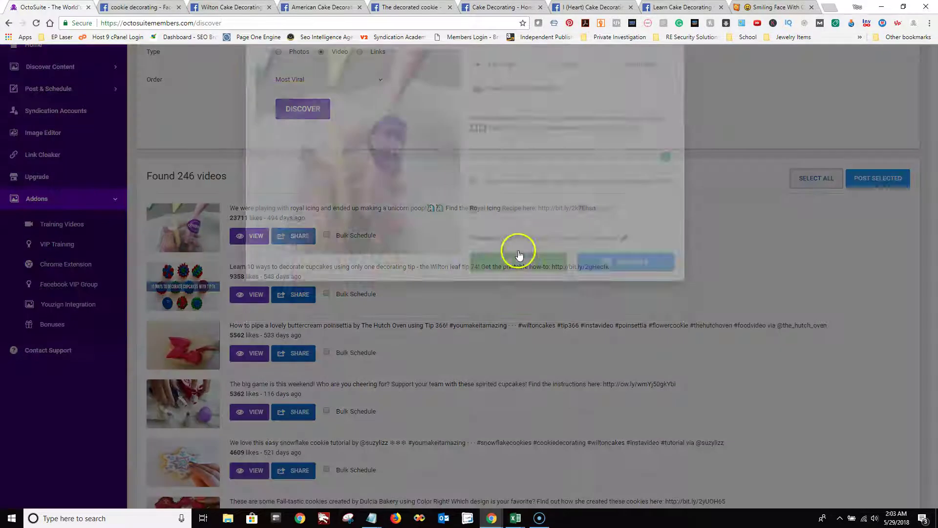
drag(640, 181, 472, 173)
click(655, 185)
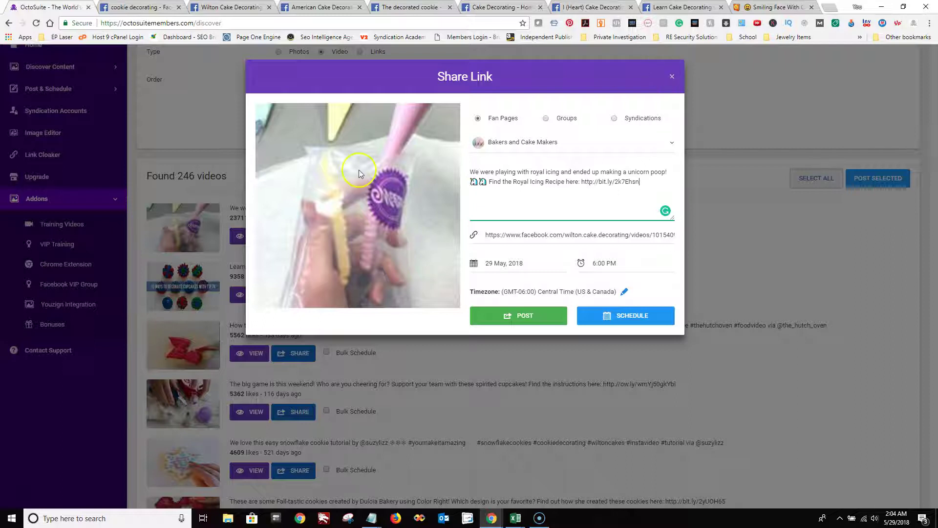
click(672, 77)
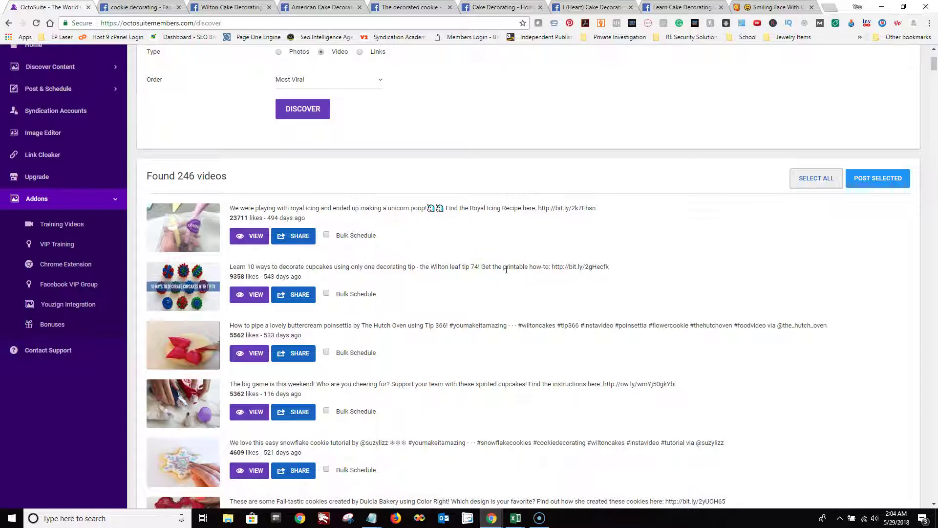
Step: Glance through the remaining video results and go to the OctoSuite home page at octosuitemembers.com
scroll(488, 306, down, 5)
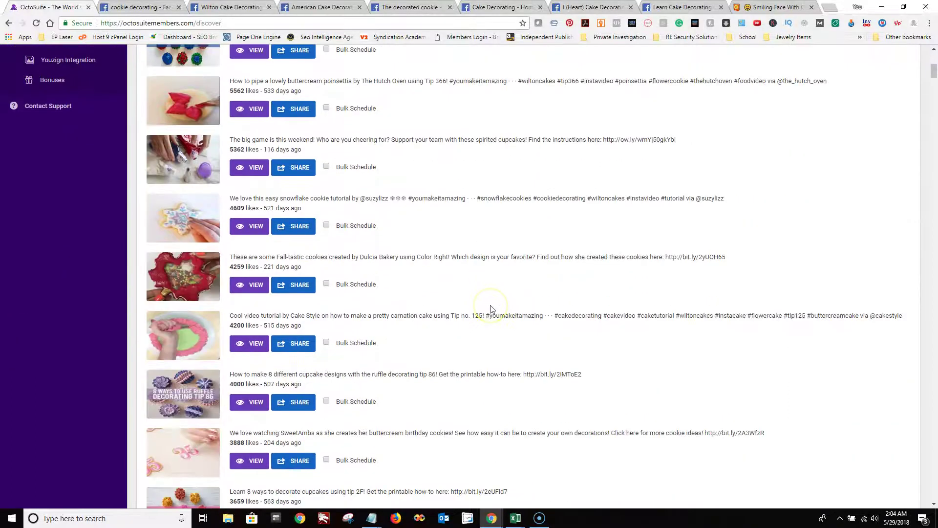
scroll(491, 308, up, 8)
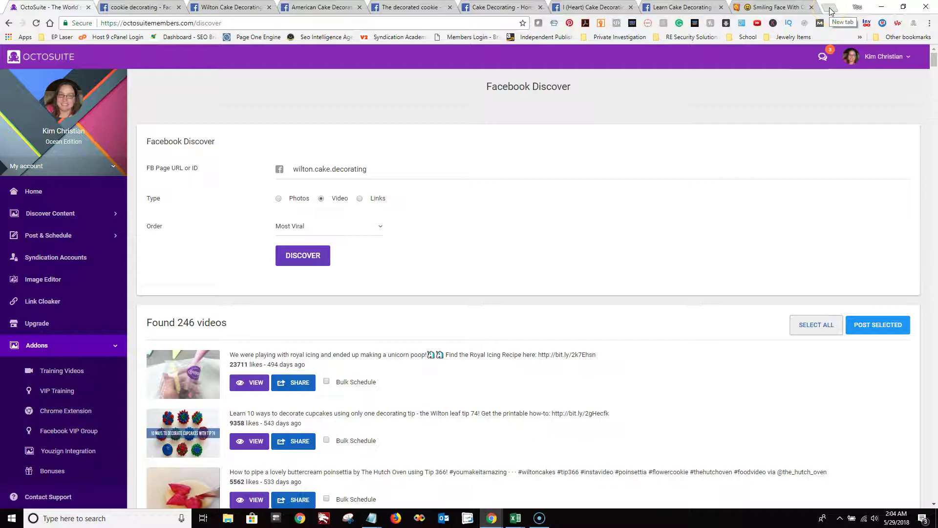
double_click(238, 23)
key(BackSpace)
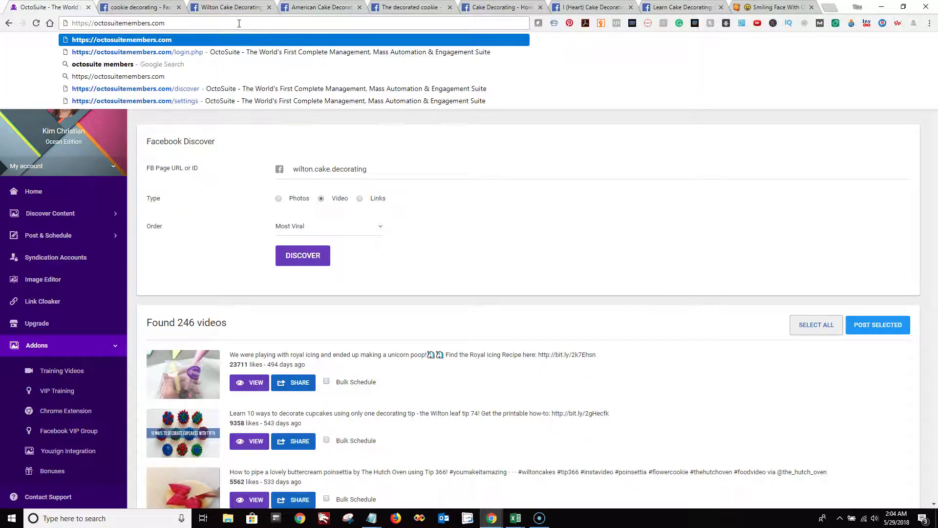
key(Return)
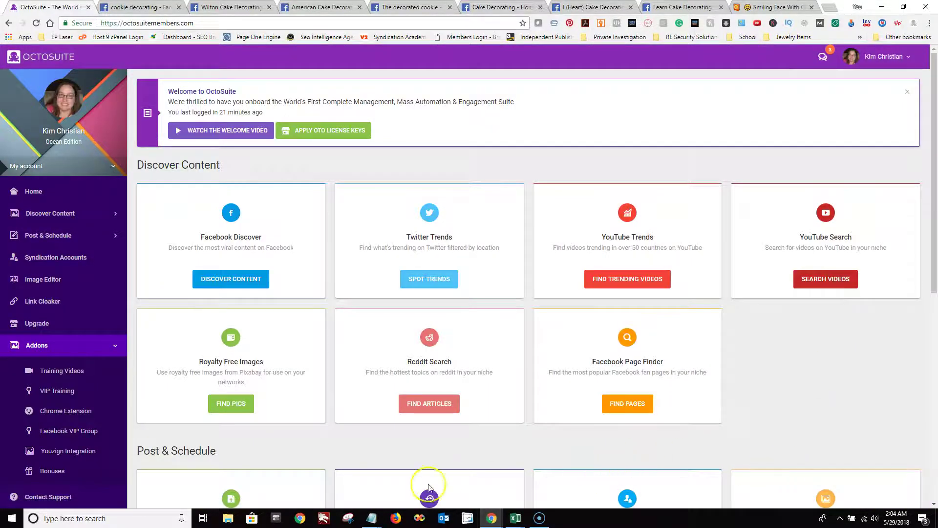
Step: Switch to Firefox and go to leadgenerationsource.com/octo
click(395, 515)
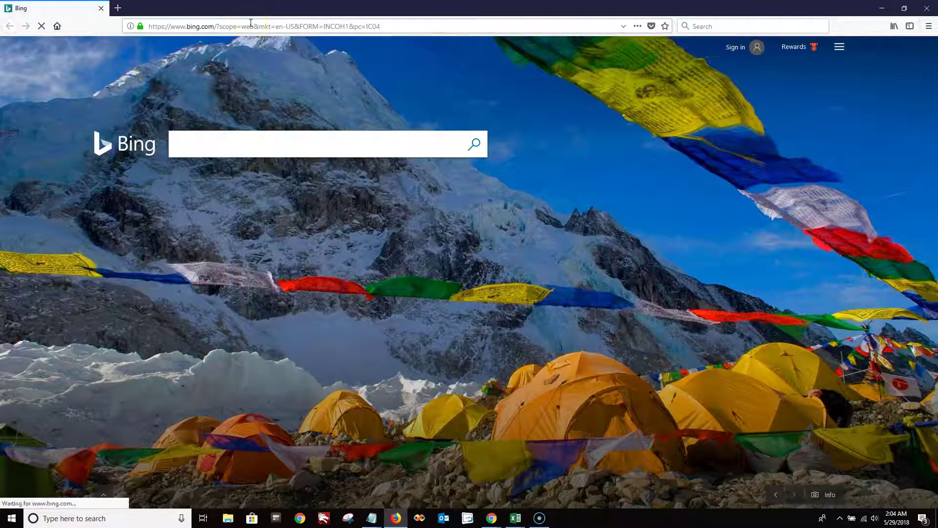
click(400, 27)
text(leadgen)
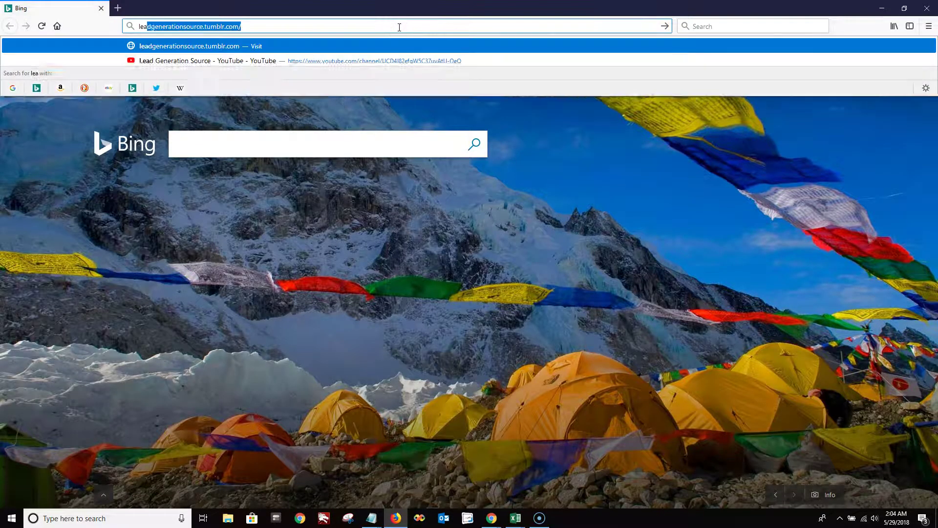
text(erationsource.com)
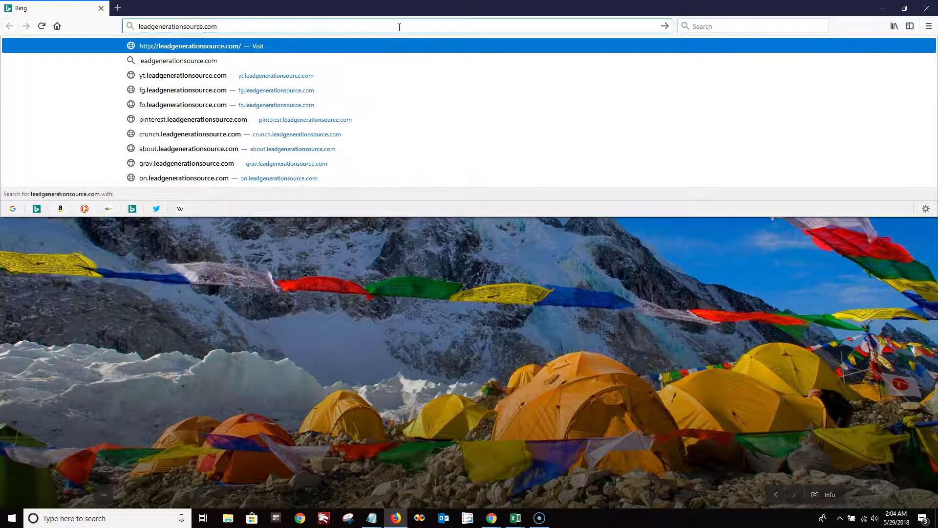
text(/)
text(octo)
key(Return)
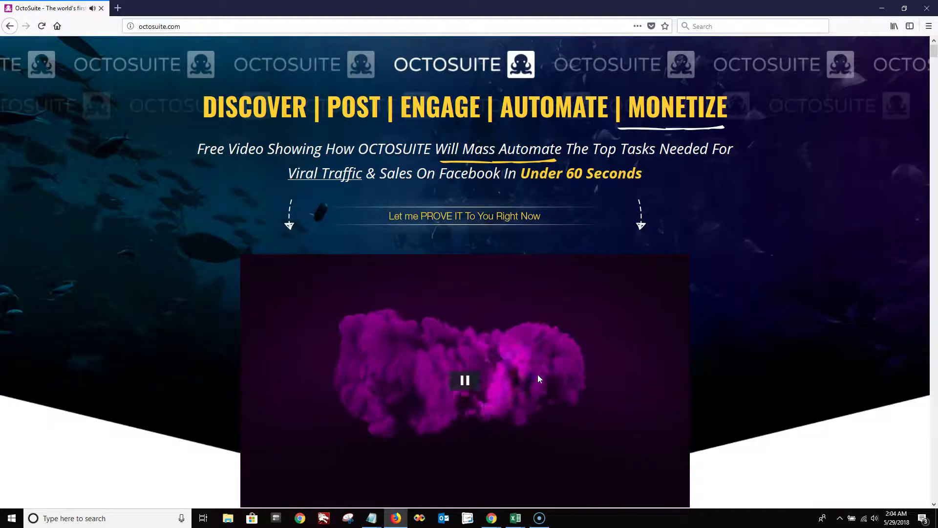
Step: Pause the sales video and find the comparison of OctoSuite editions and prices near the page's end
click(503, 372)
drag(928, 46, 933, 501)
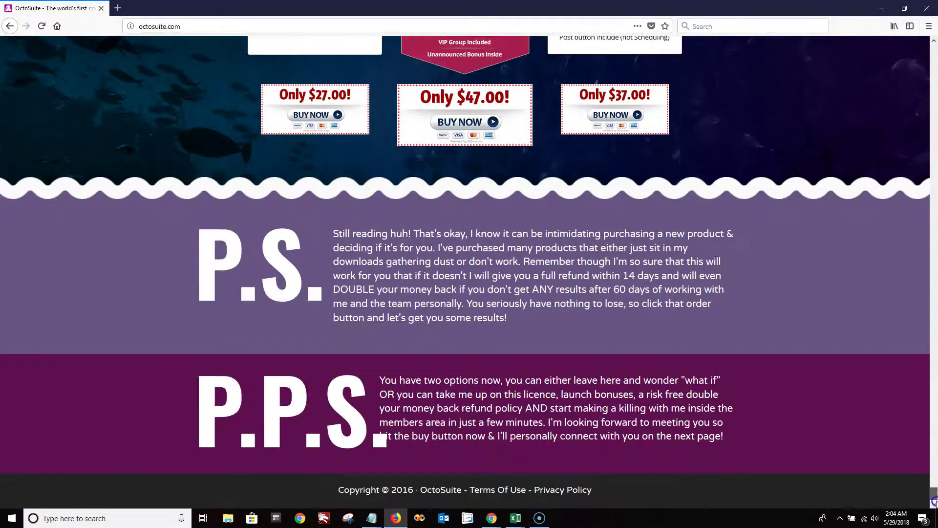
scroll(883, 412, up, 6)
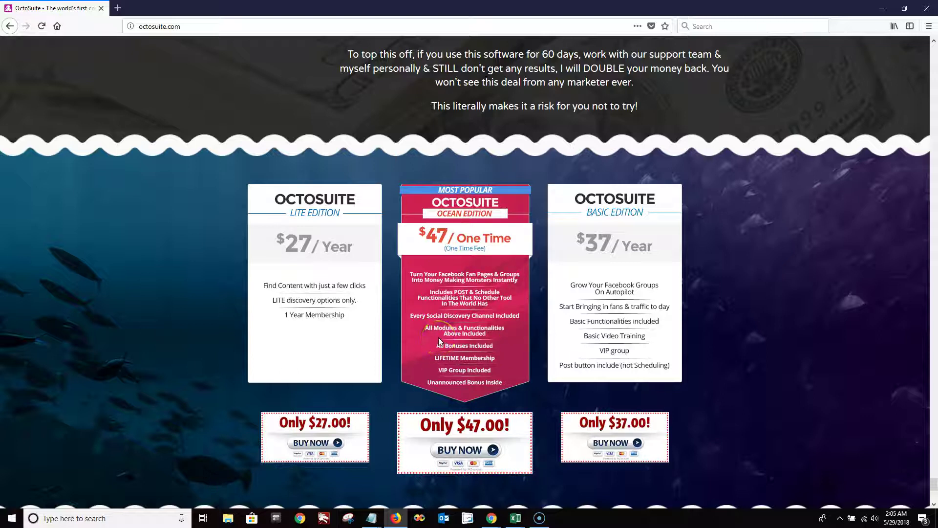
Step: Switch back to OctoSuite in Chrome and check the sign-in options and available account allowance under Syndication Accounts
key(alt+Tab)
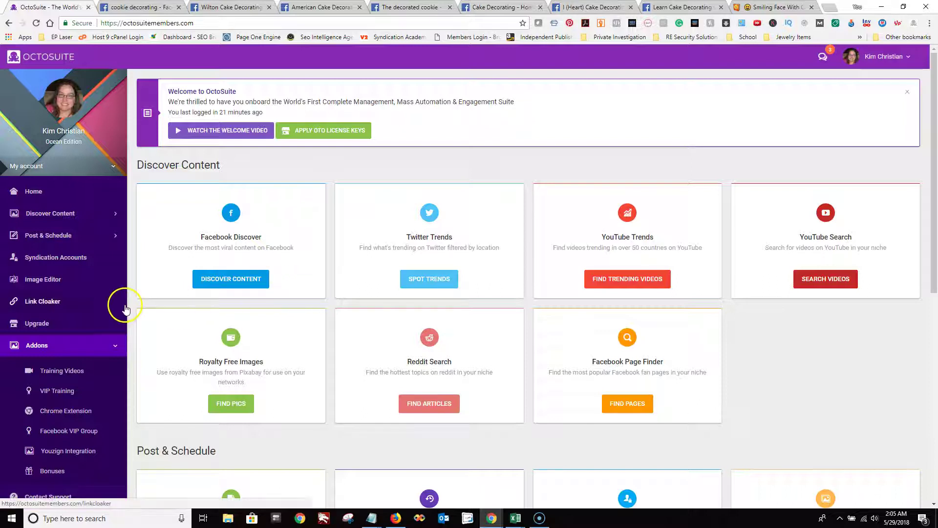
click(74, 259)
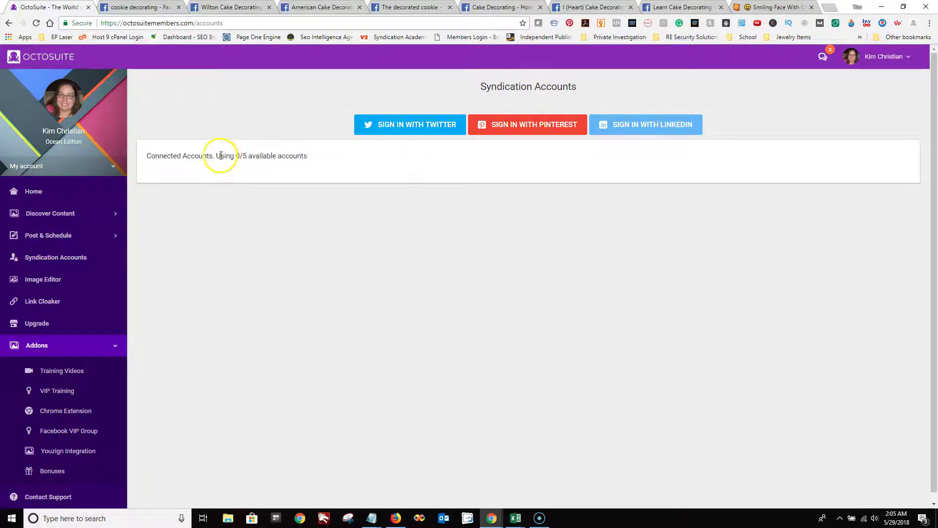
drag(217, 155, 309, 159)
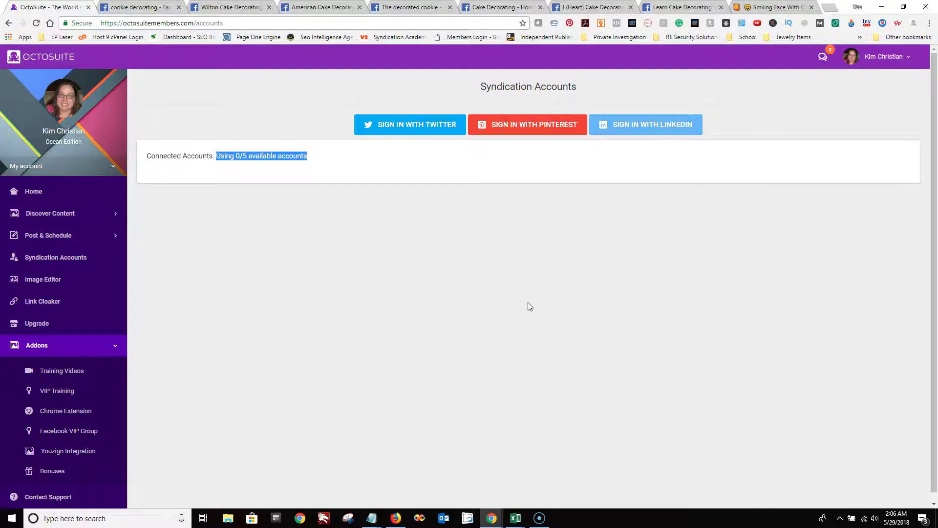
click(237, 239)
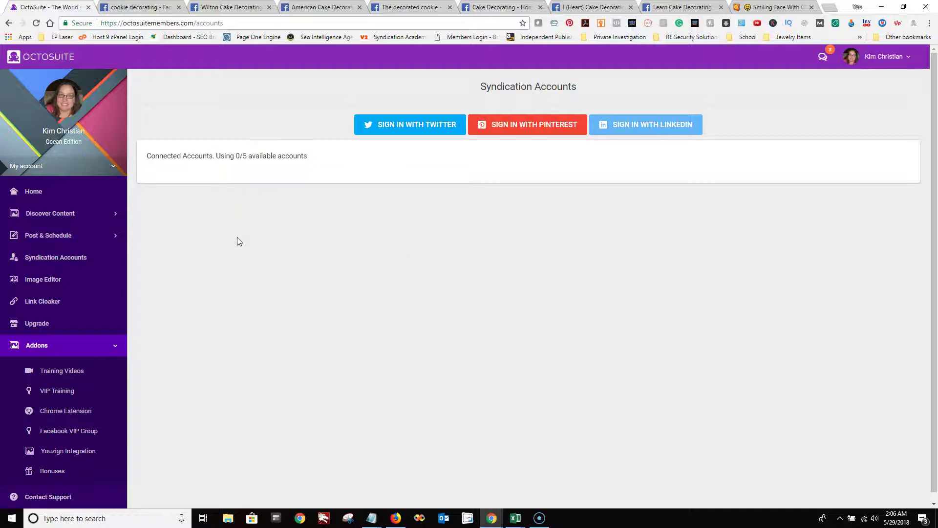
click(700, 126)
Step: Open VIP Training and look over the video topics, including finding clients and the importance of Facebook groups
scroll(64, 435, down, 1)
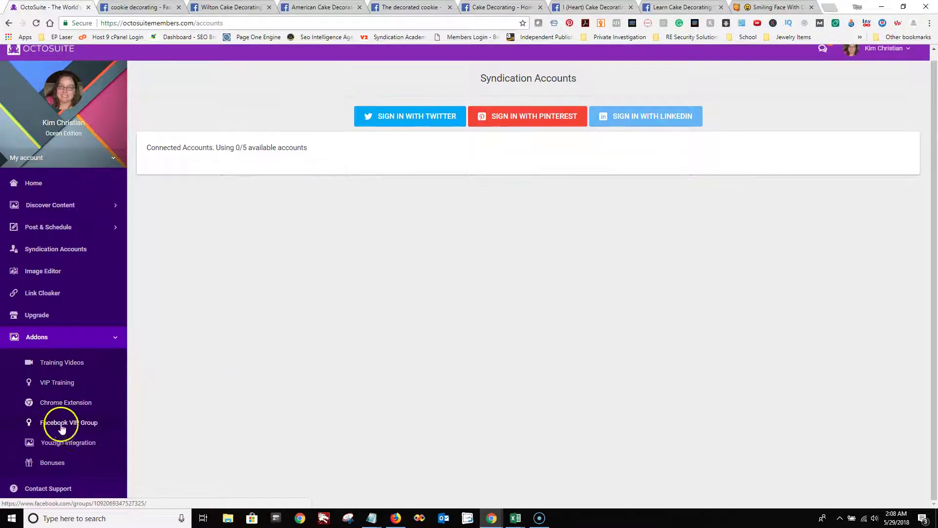
click(57, 385)
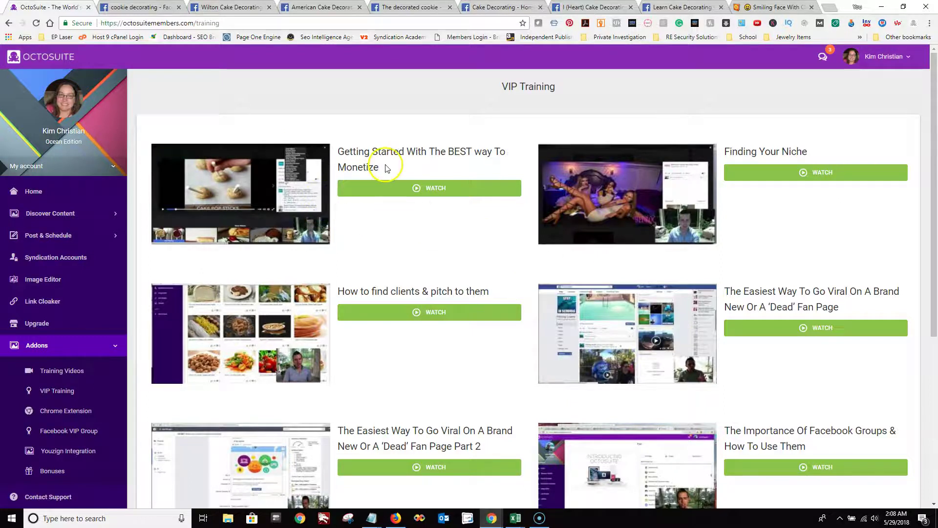
scroll(833, 234, down, 1)
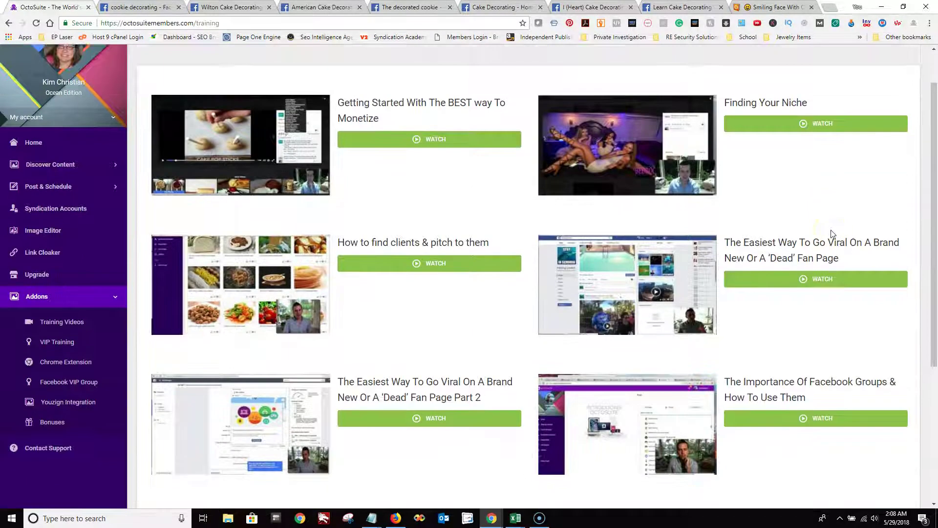
scroll(832, 233, down, 4)
scroll(513, 171, up, 2)
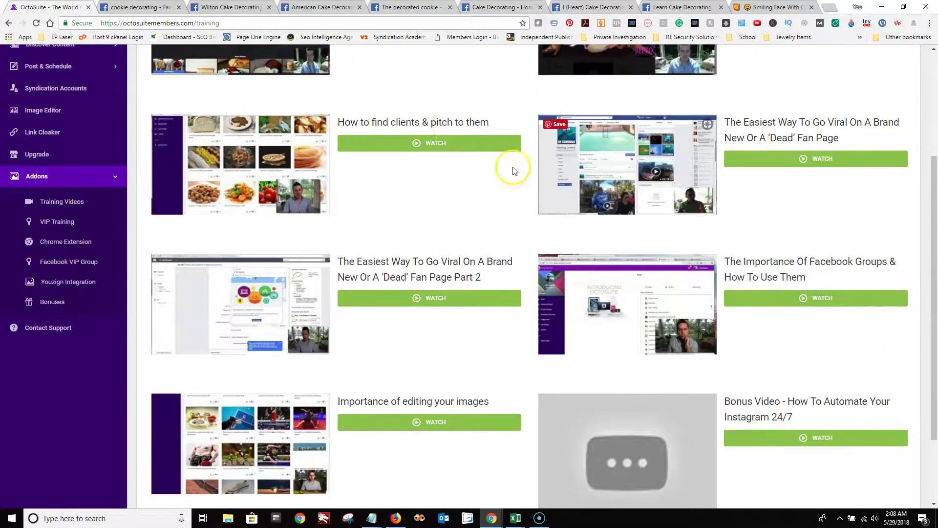
drag(337, 121, 489, 117)
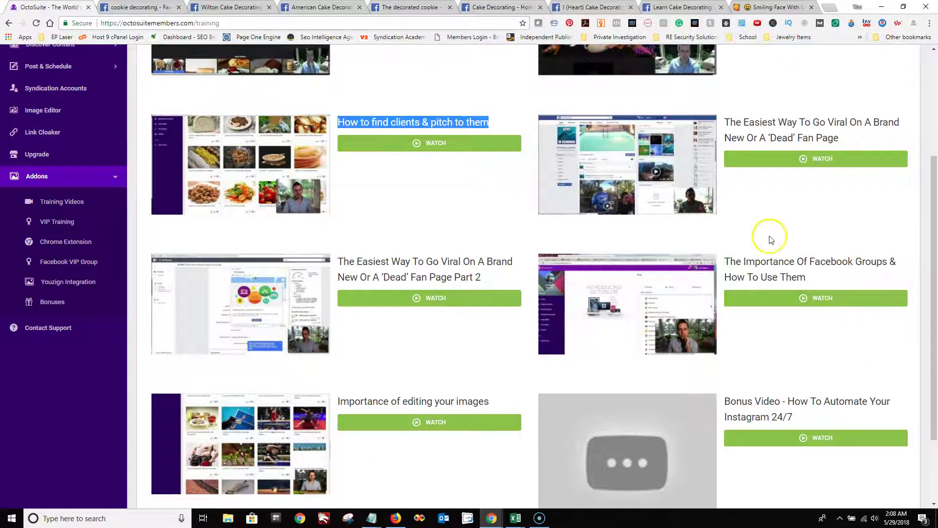
scroll(769, 230, down, 1)
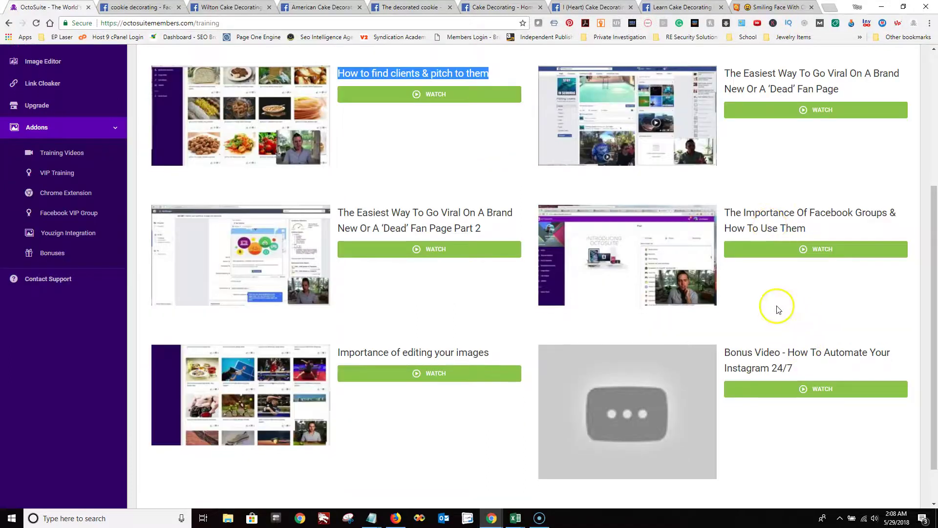
scroll(778, 307, down, 1)
scroll(778, 306, up, 1)
scroll(787, 335, up, 1)
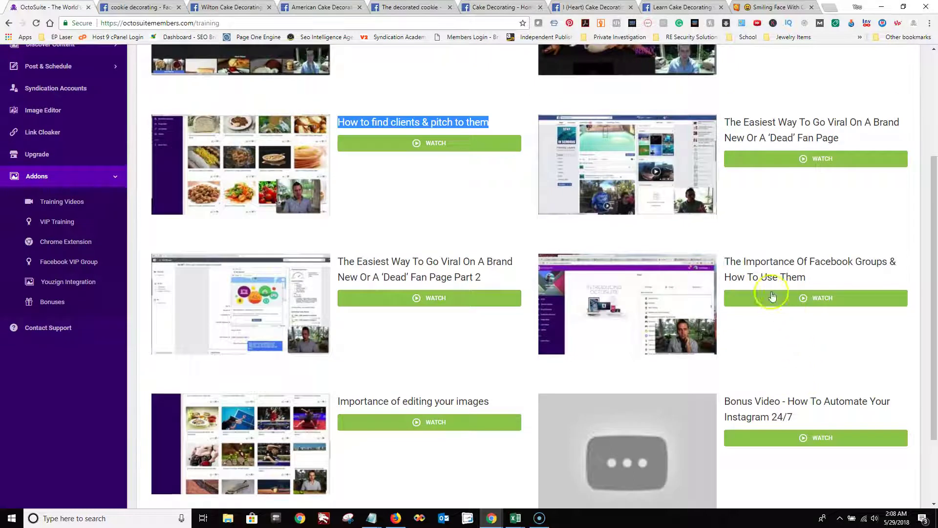
drag(728, 260, 807, 276)
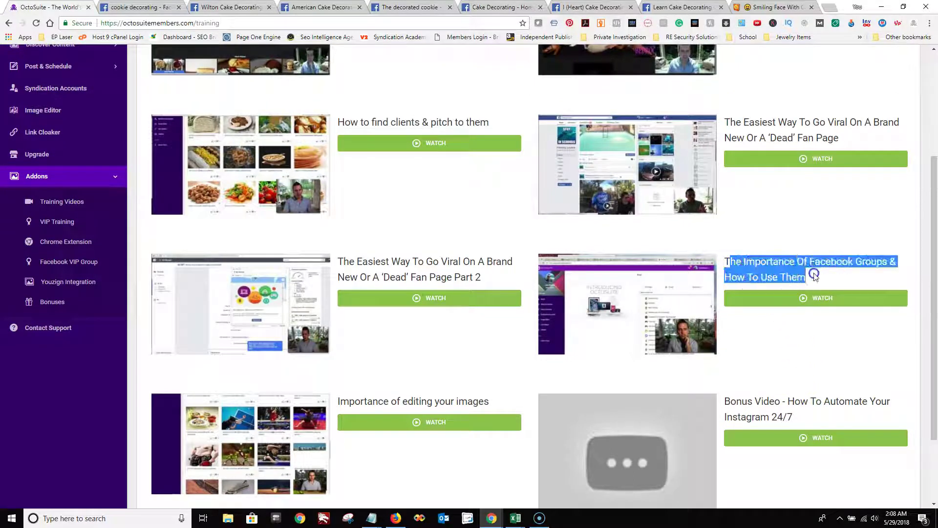
click(790, 264)
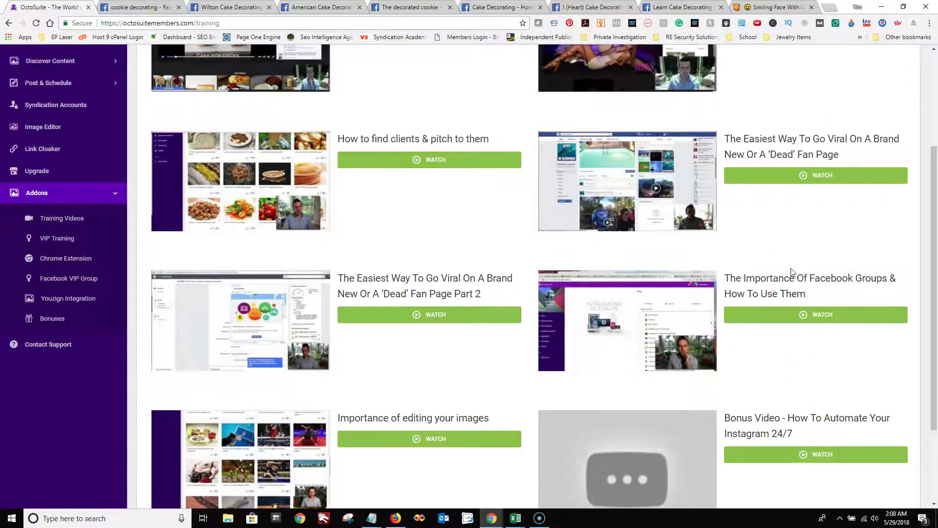
Step: Open hootsuite.com in a new browser tab and check the price of its Professional plan
scroll(786, 269, up, 1)
scroll(793, 272, up, 3)
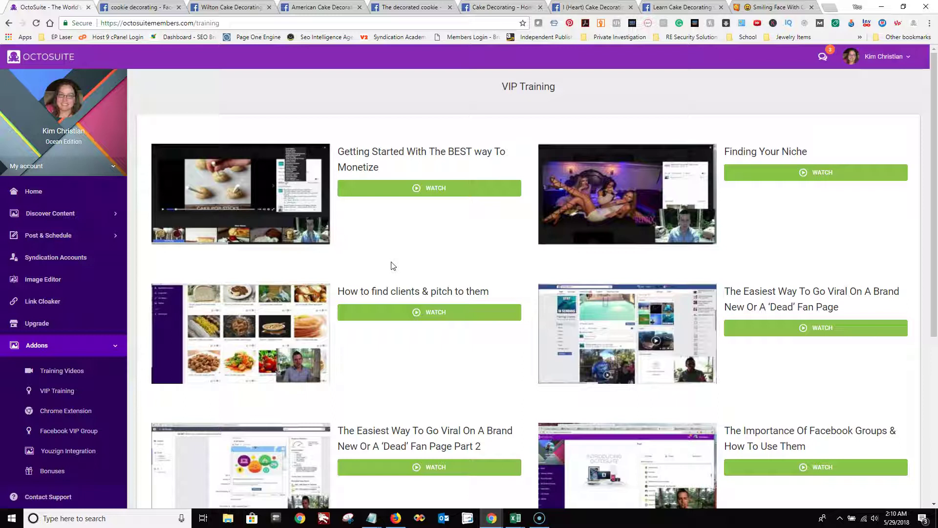
click(830, 7)
text(hoo)
key(Return)
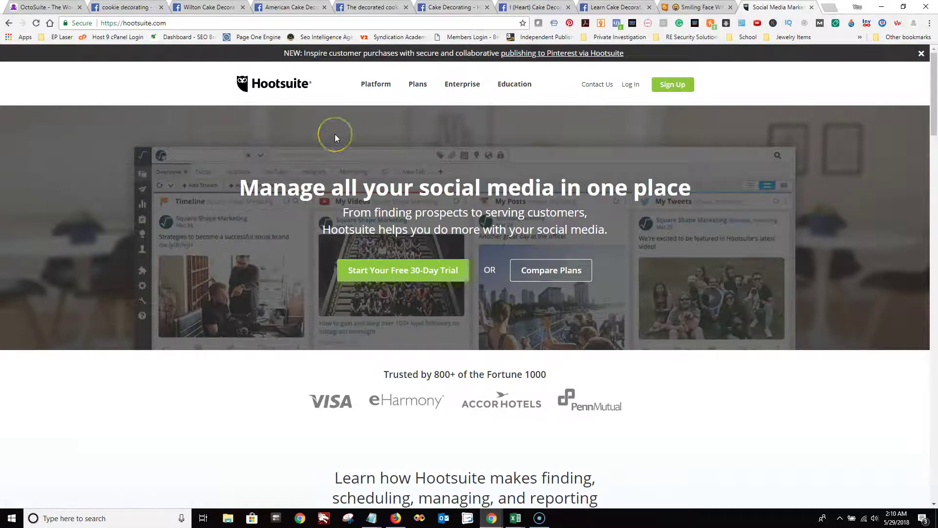
mouse_move(420, 87)
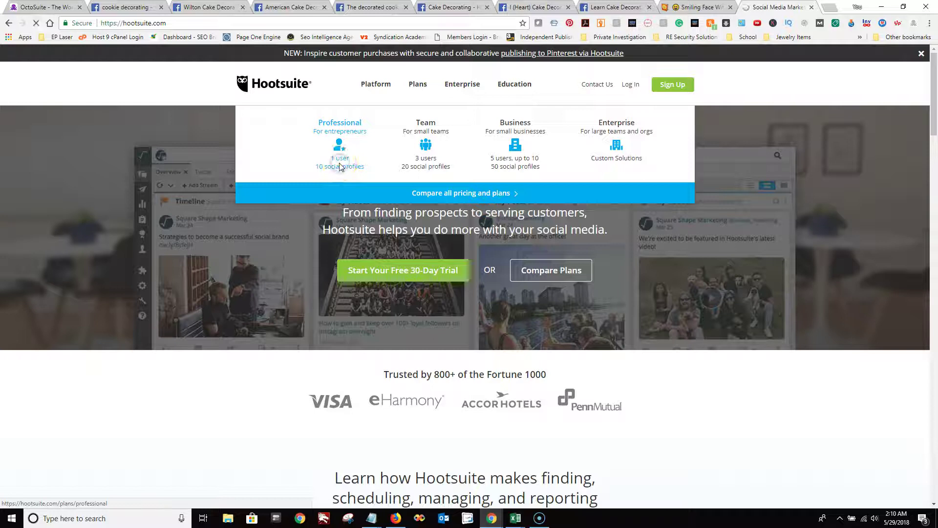
click(340, 168)
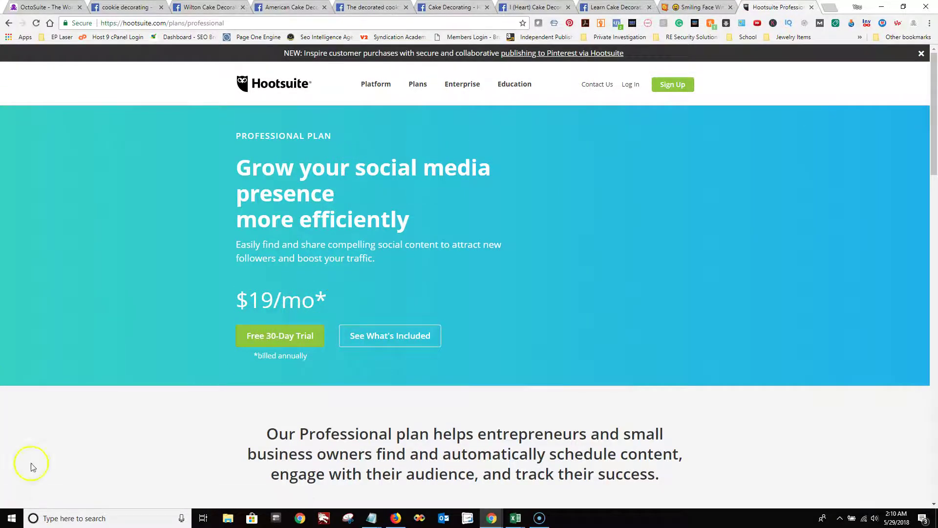
Step: Open Calculator and divide 47 by 19 to compare the OctoSuite price with Hootsuite's monthly fee
click(12, 518)
click(455, 301)
text(47/19)
key(Return)
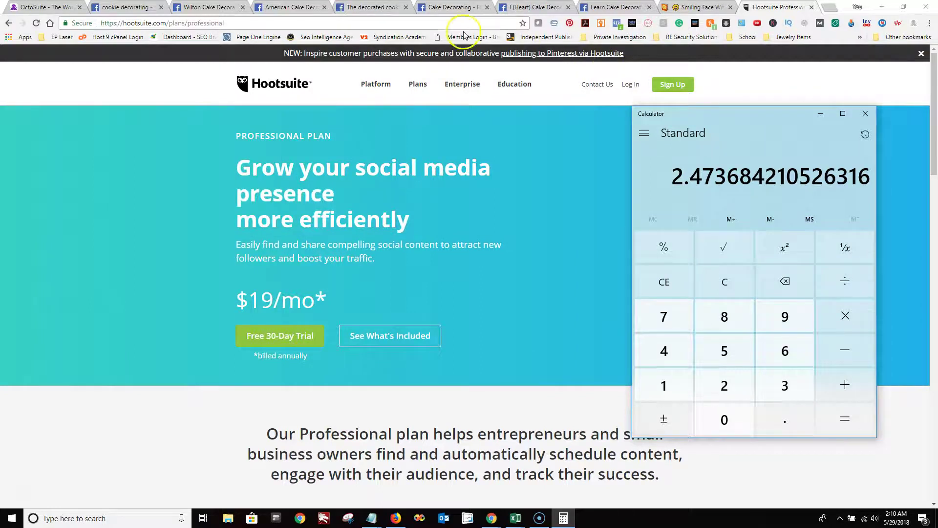
Step: Go to Buffer's pricing page in Chrome and check the Pro plan's social account limit and monthly price
click(393, 23)
text(buffer)
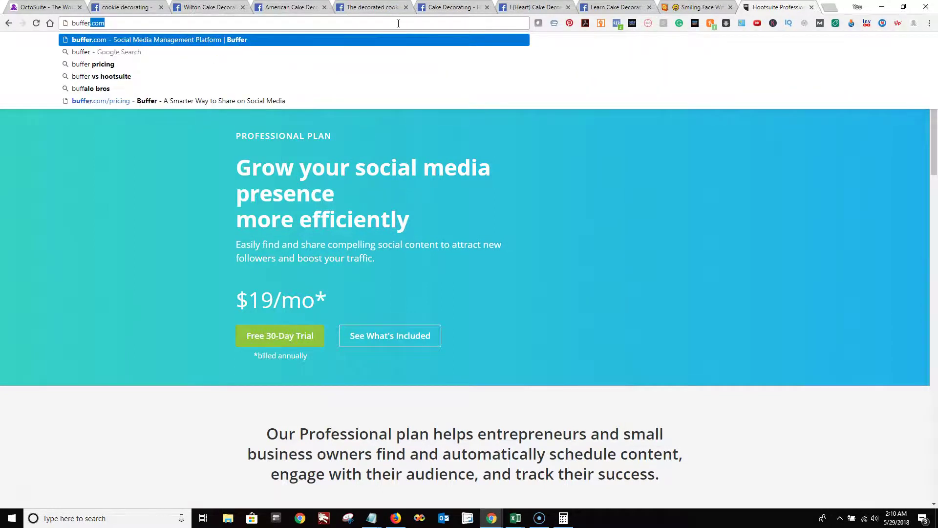
key(Return)
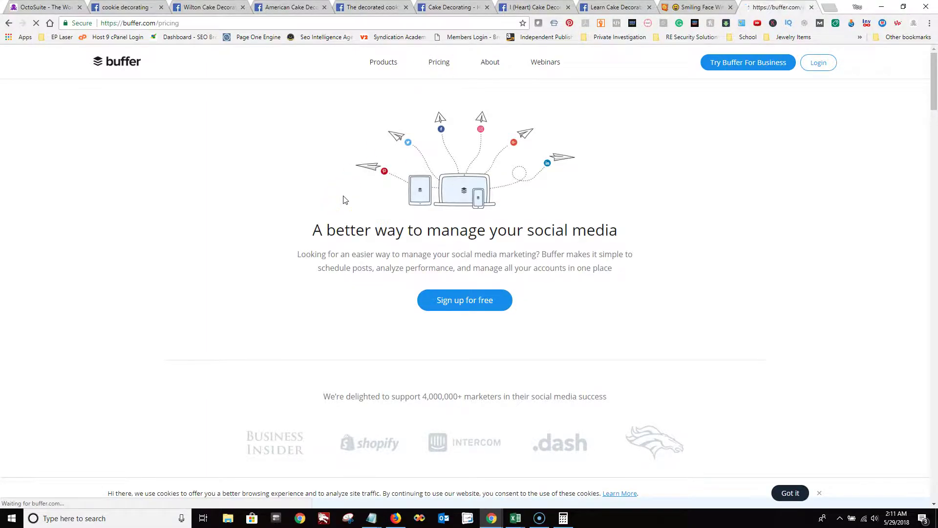
scroll(397, 320, down, 3)
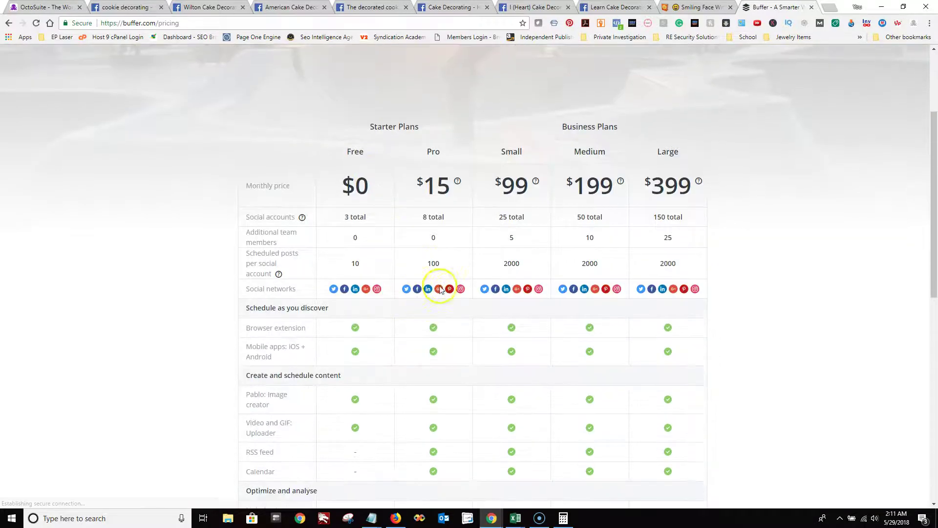
drag(422, 217, 447, 222)
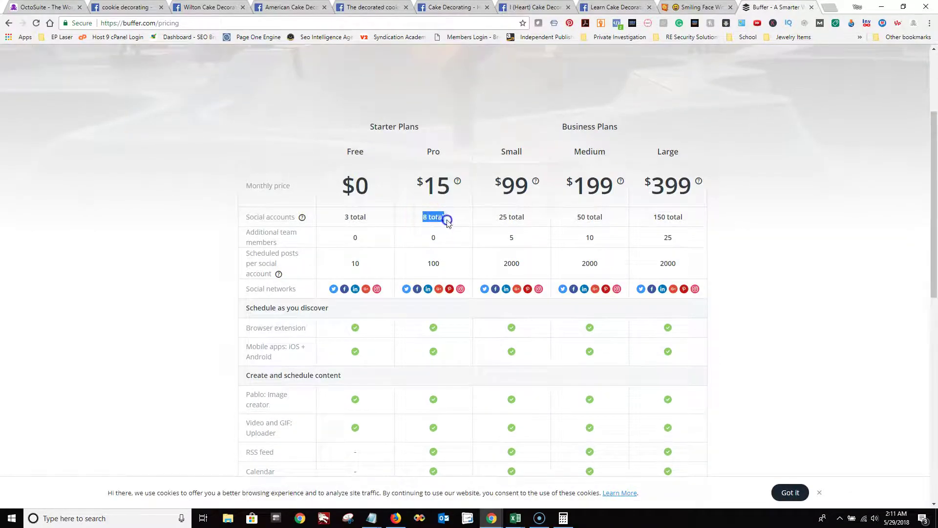
drag(423, 186, 450, 183)
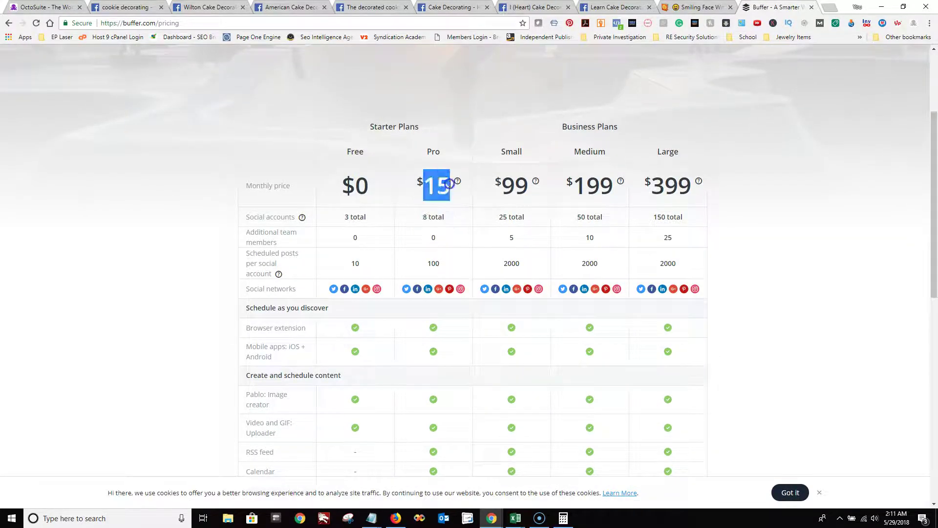
Step: Switch back to Calculator, divide 47 by 15 for the Buffer comparison, and close it
key(alt+Tab)
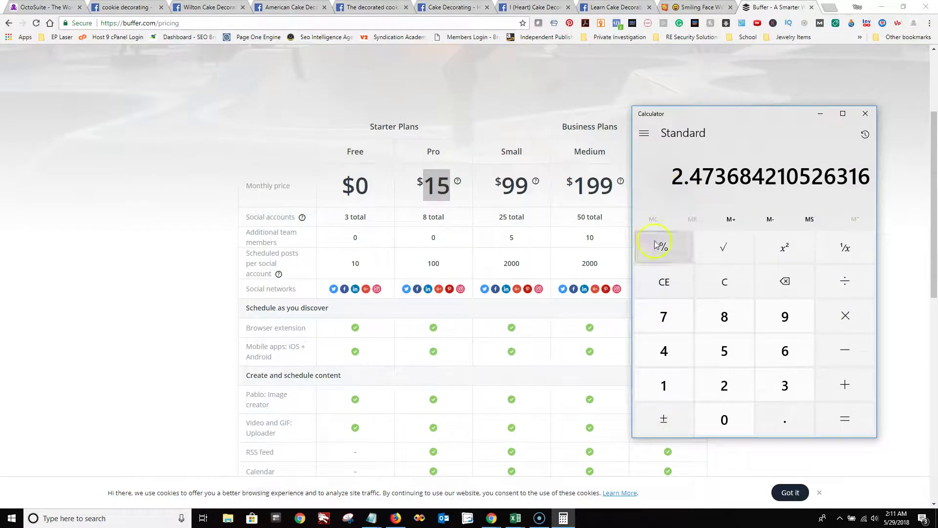
click(664, 281)
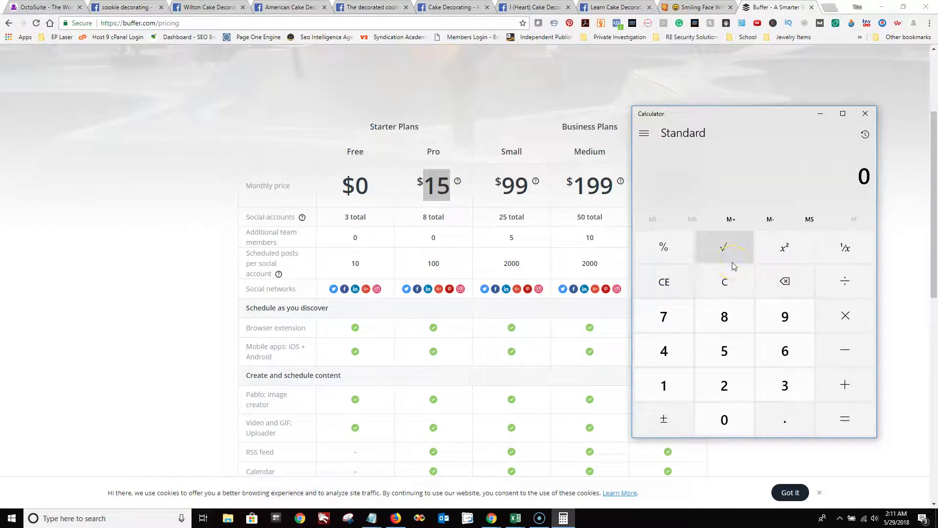
text(47/15)
key(Return)
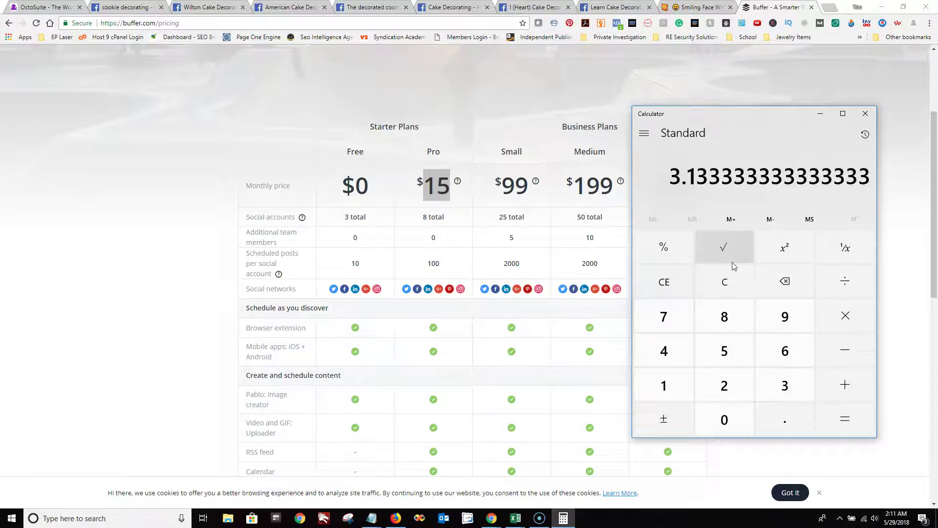
click(692, 185)
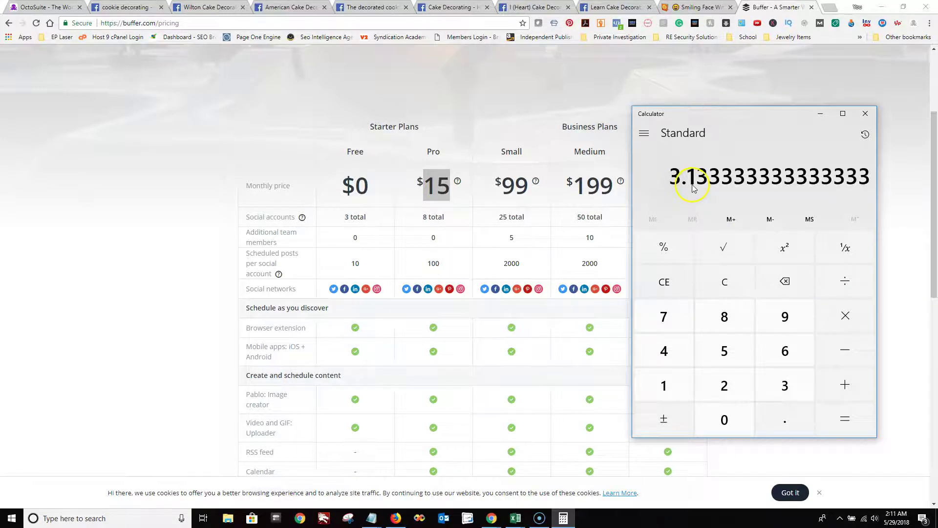
click(866, 114)
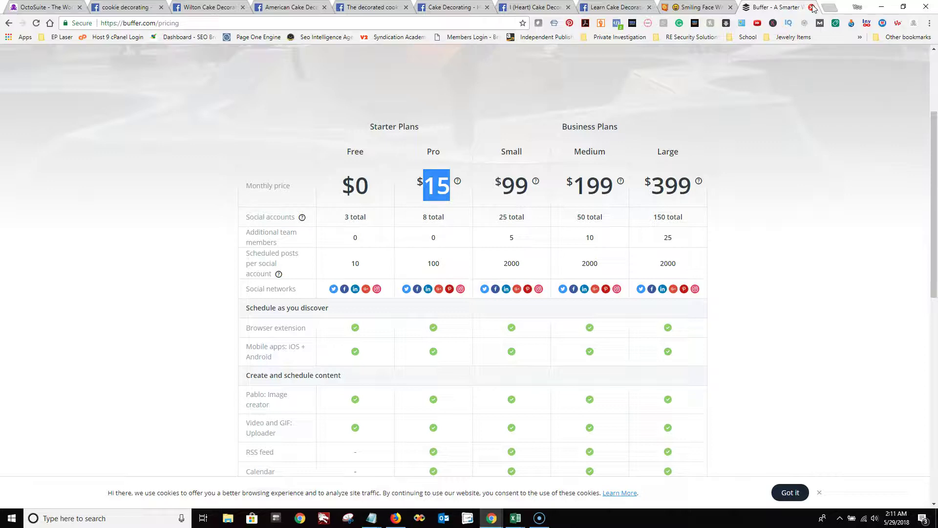
Step: Go back to the OctoSuite home page and take a brief look at Reddit Search
click(771, 170)
click(766, 163)
click(41, 7)
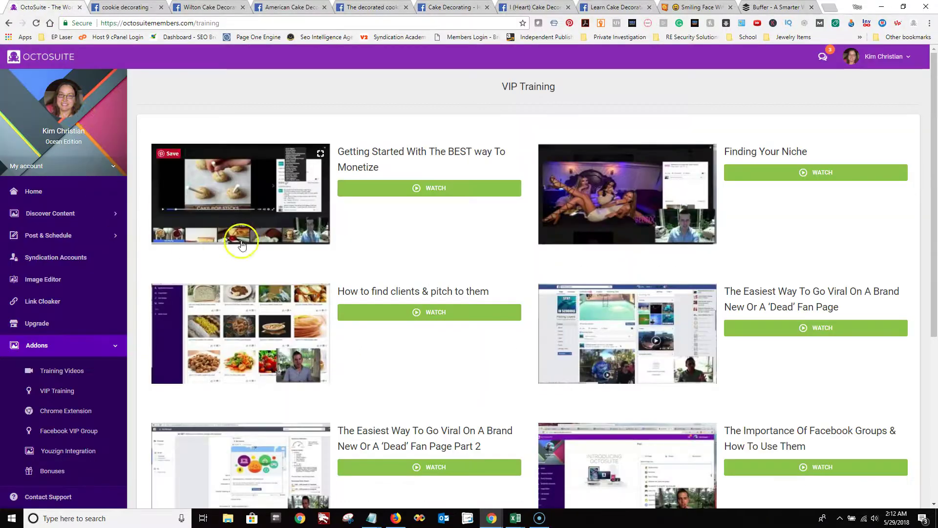
click(48, 191)
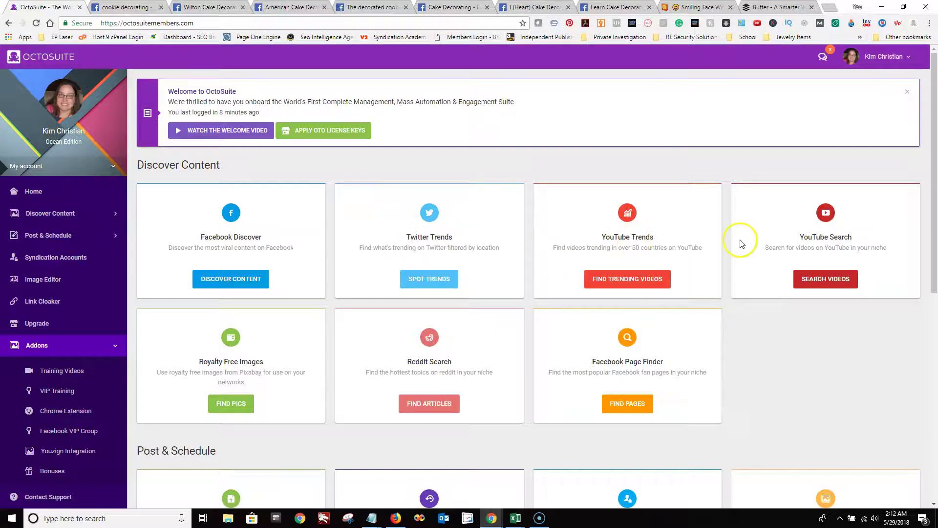
scroll(230, 345, down, 2)
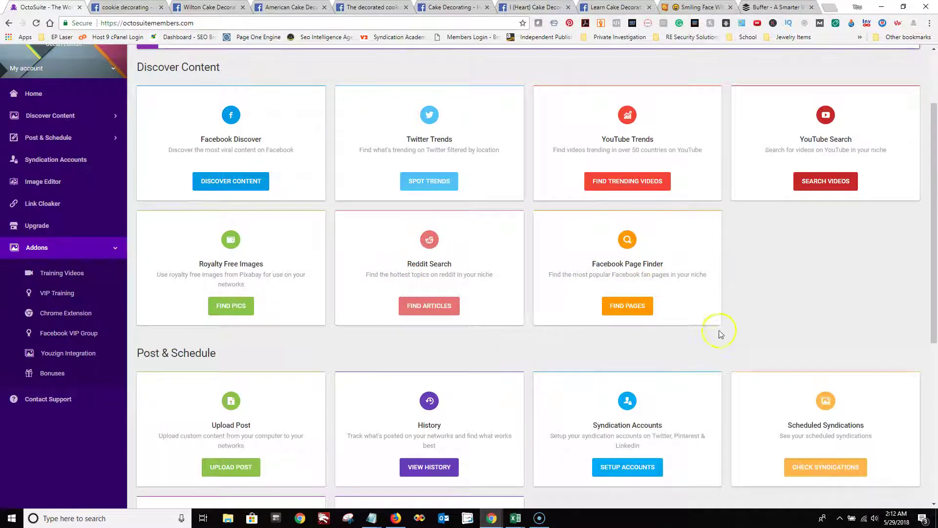
click(412, 302)
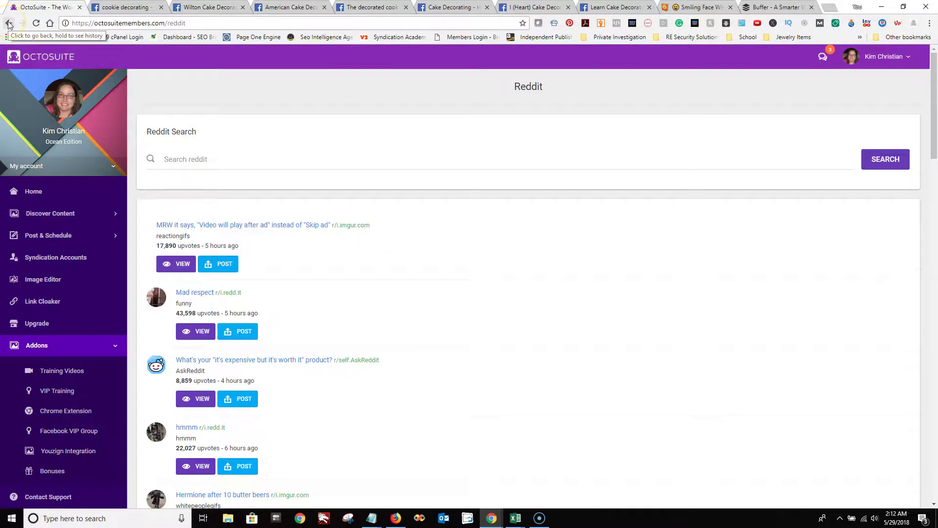
click(8, 23)
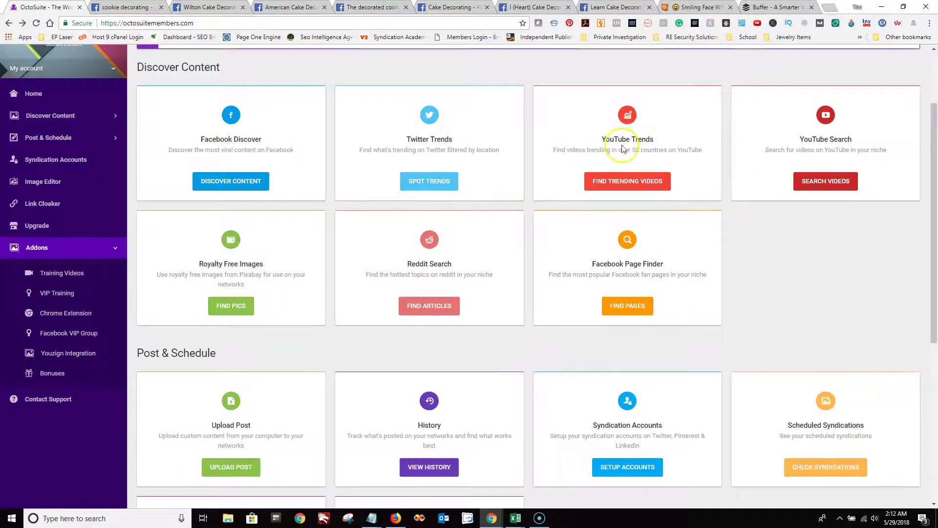
Step: Search YouTube Trends for the USA and look through the list of trending videos
click(624, 181)
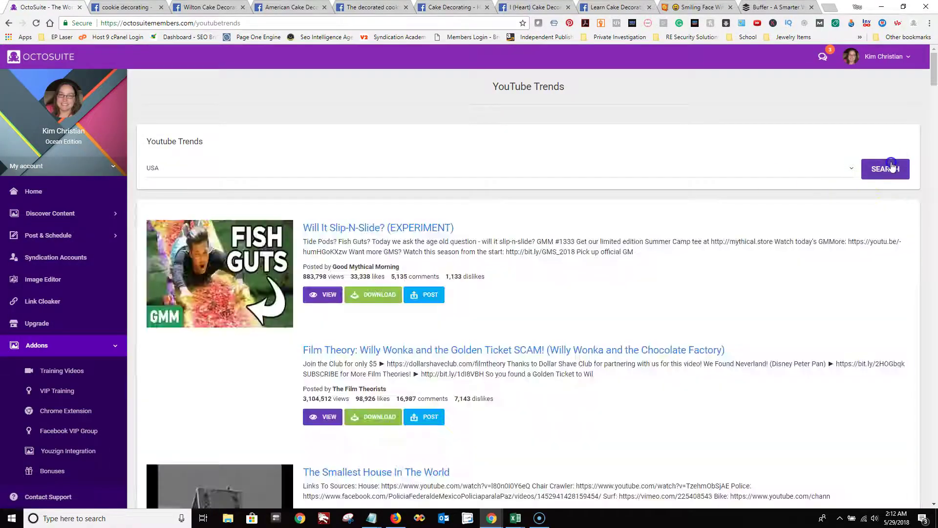
click(887, 169)
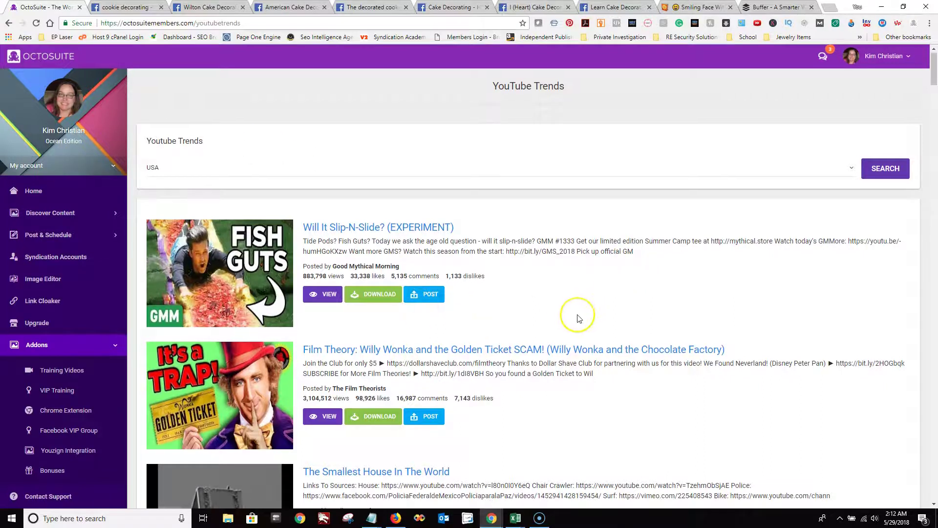
scroll(576, 312, down, 6)
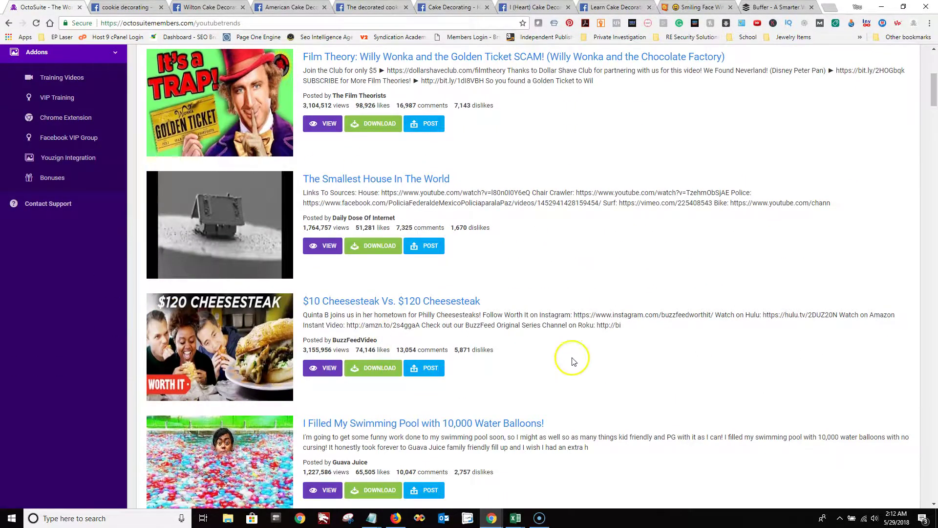
scroll(570, 360, down, 3)
scroll(609, 351, down, 3)
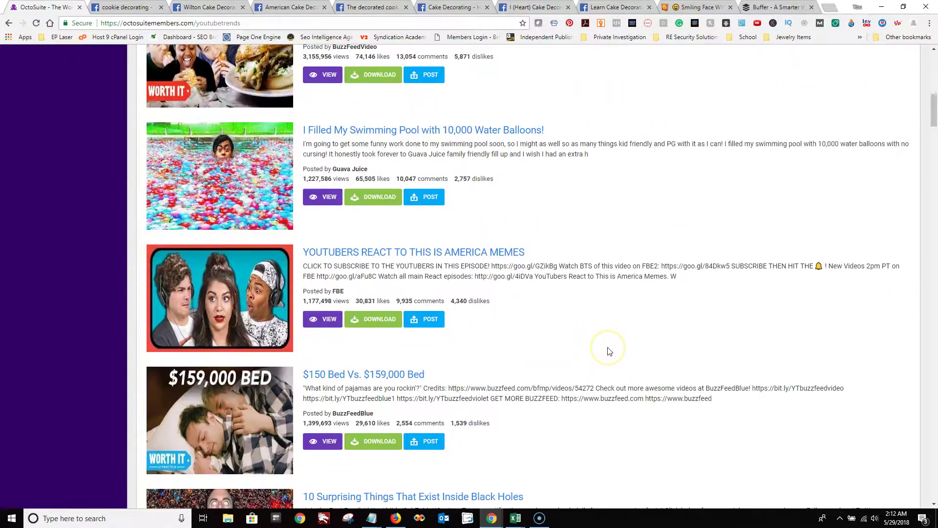
scroll(609, 351, down, 7)
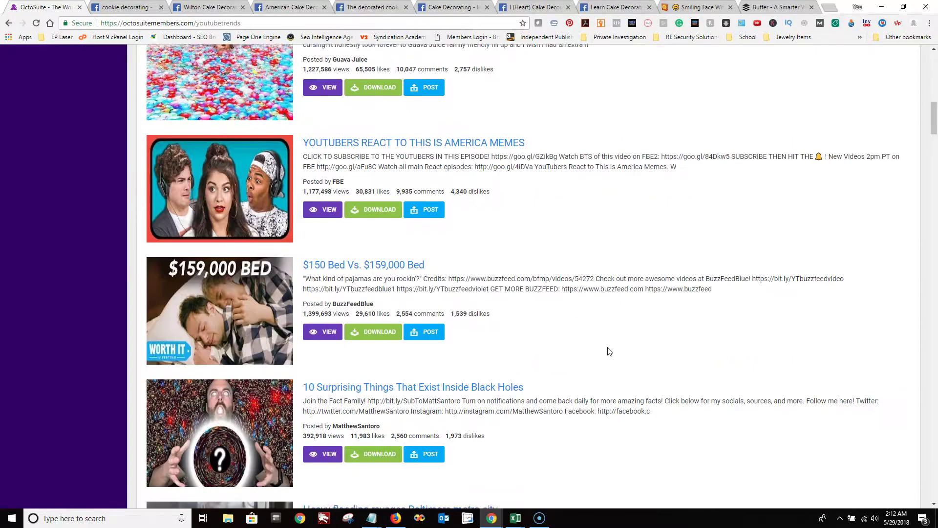
scroll(609, 351, down, 7)
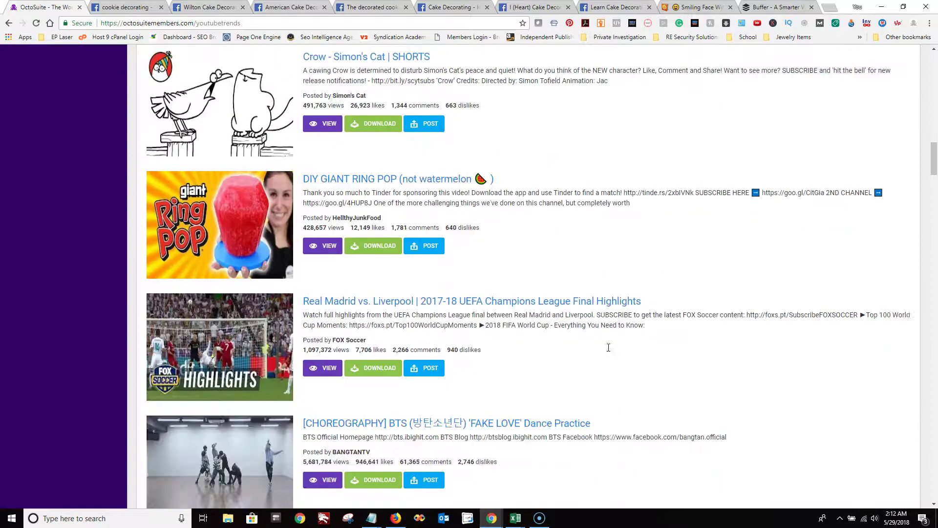
scroll(610, 351, down, 13)
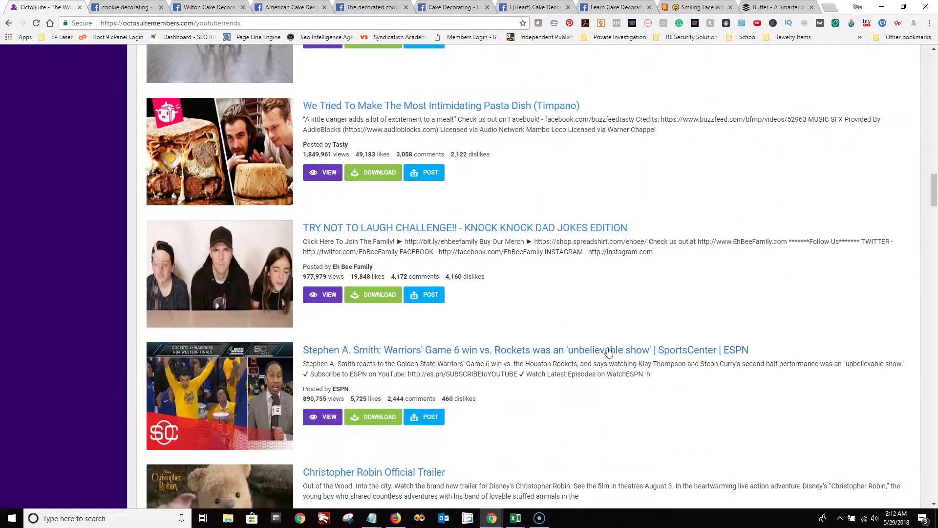
scroll(609, 352, down, 3)
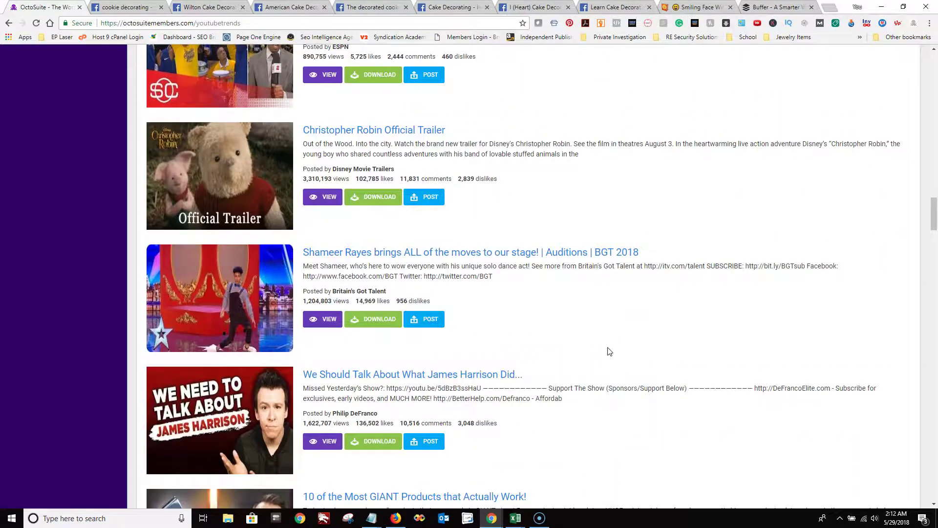
scroll(610, 350, down, 7)
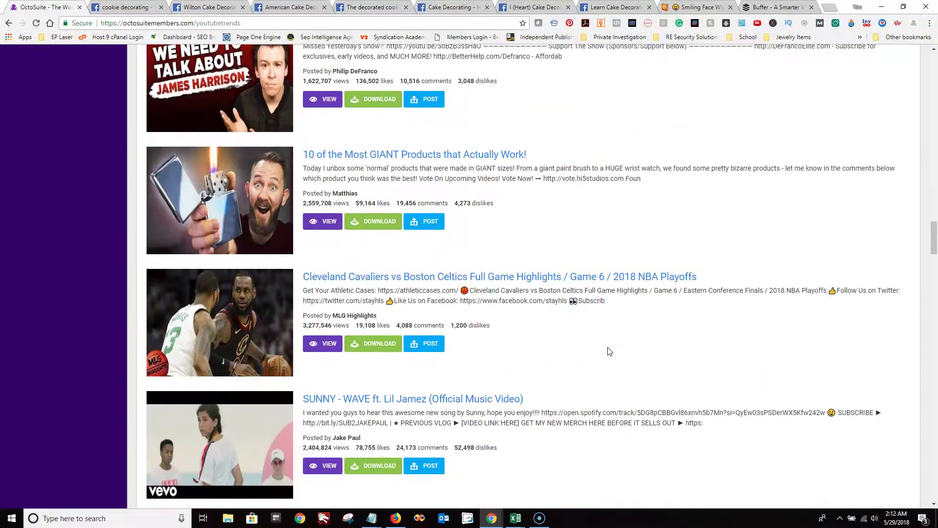
scroll(609, 351, down, 3)
click(933, 256)
drag(933, 256, 934, 72)
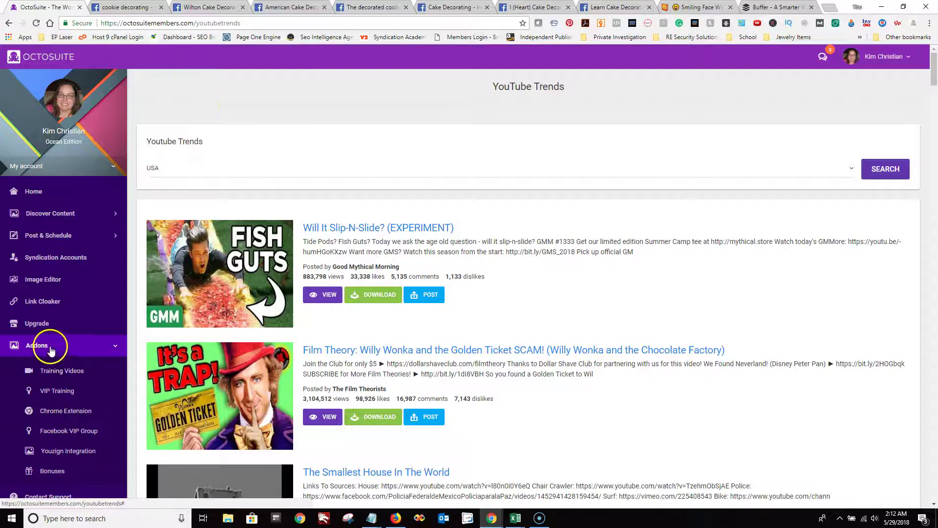
Step: Look over the list of OctoSuite bonuses and return to the home page
scroll(70, 296, down, 2)
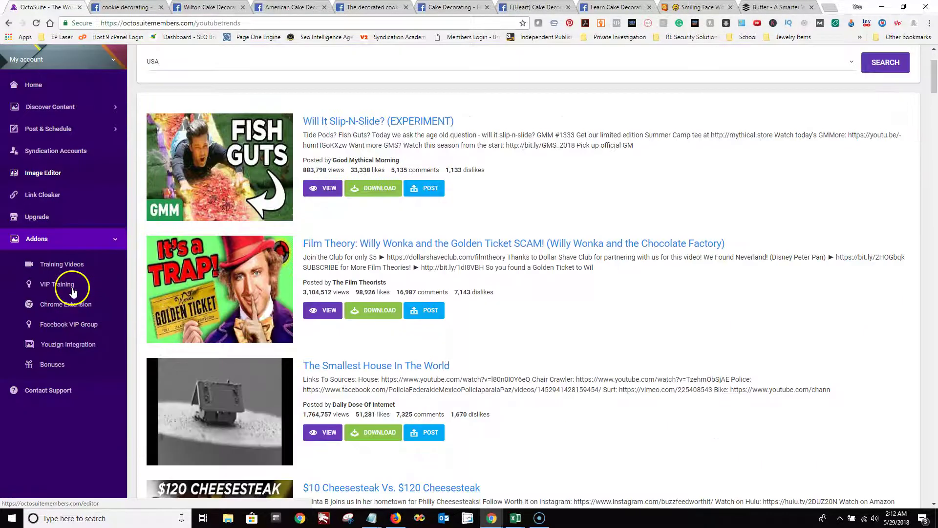
scroll(72, 292, down, 1)
click(52, 324)
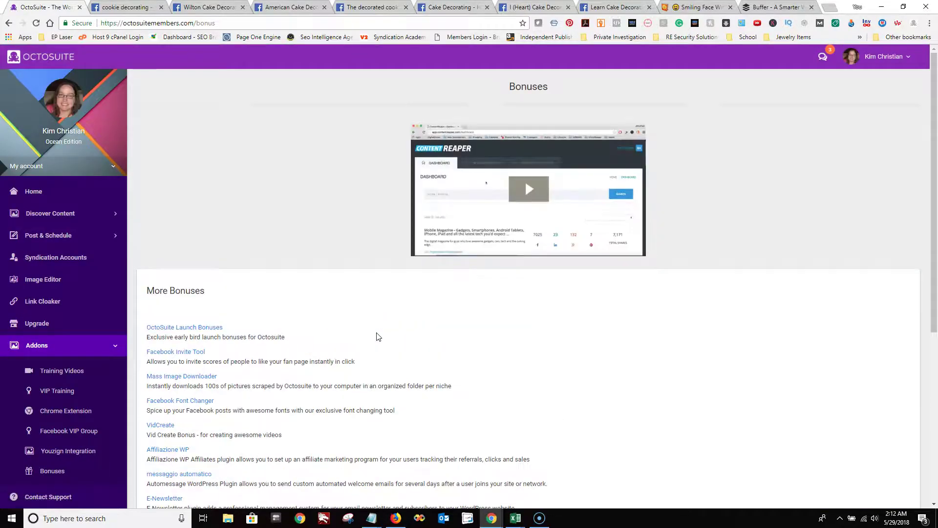
scroll(192, 272, down, 2)
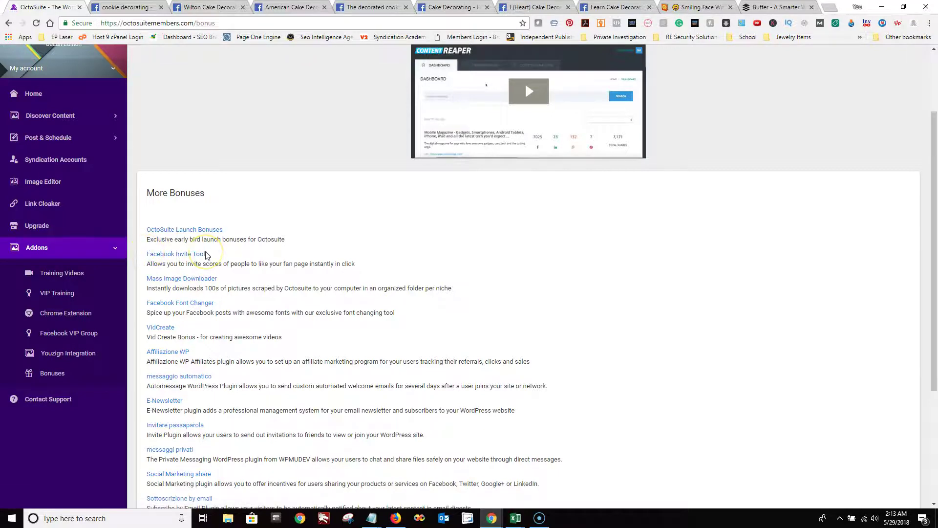
click(429, 435)
scroll(429, 434, up, 2)
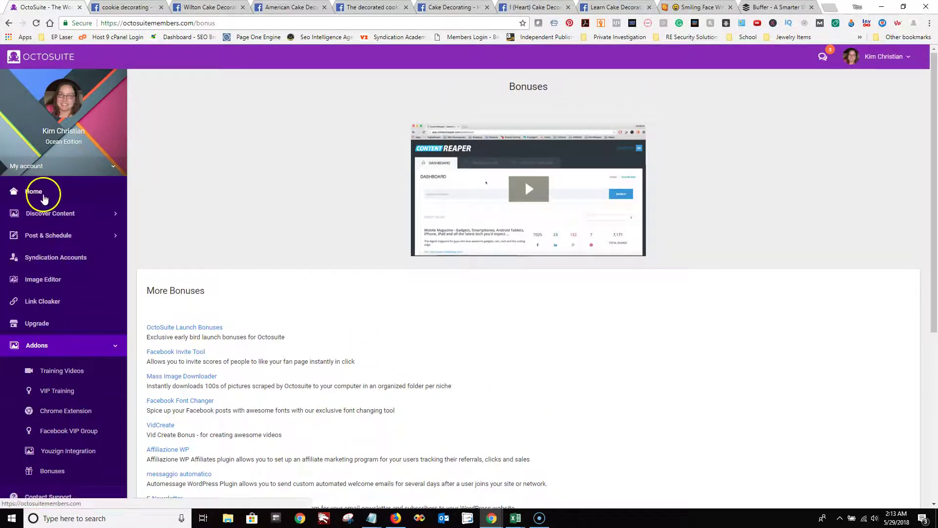
click(43, 198)
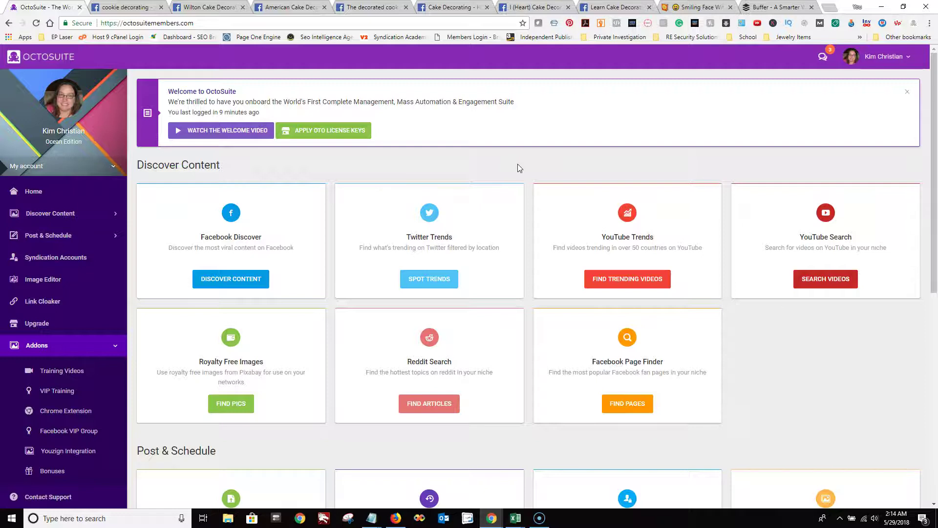
Step: Open a new blank Notepad window and arrange it over the browser
click(539, 518)
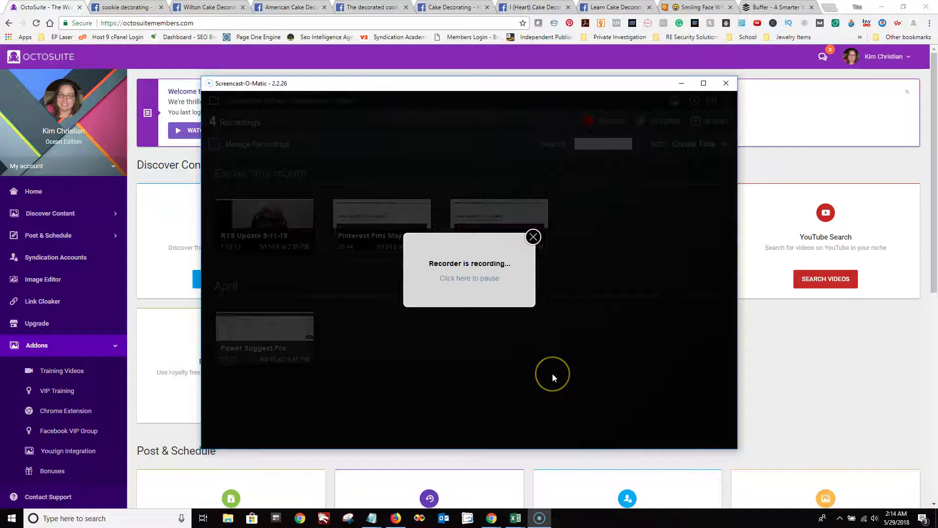
right_click(369, 517)
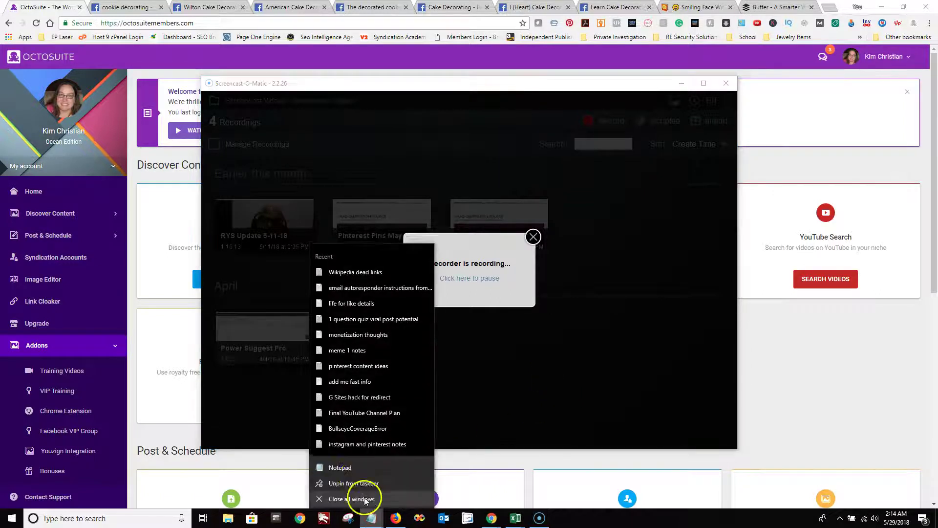
click(354, 467)
drag(695, 141, 59, 139)
drag(356, 21, 299, 184)
drag(668, 16, 422, 19)
Step: Write the Facebook group address fb.com/groups/LeadGenerationSource on the fourth line of the note and highlight it
key(Return)
key(Return)
key(Return)
text(fb.com)
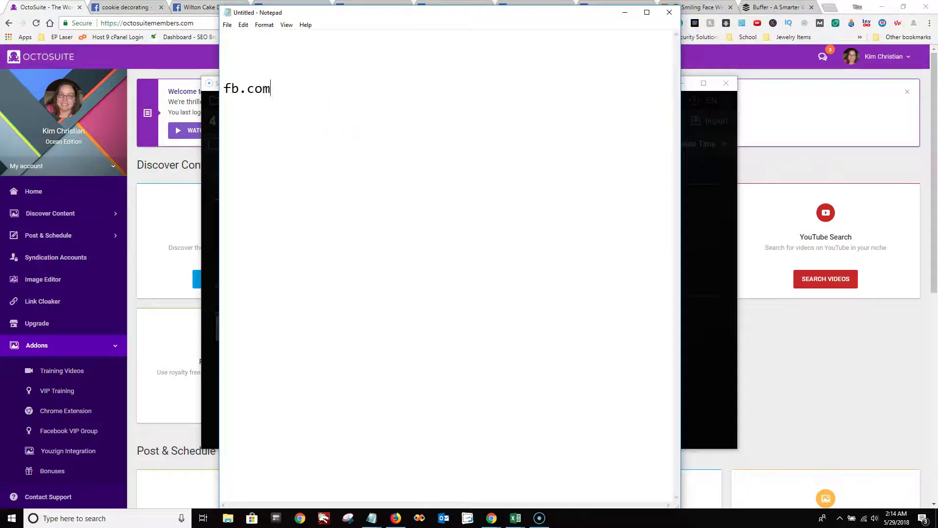
text(/groups/LeadGenerationSource)
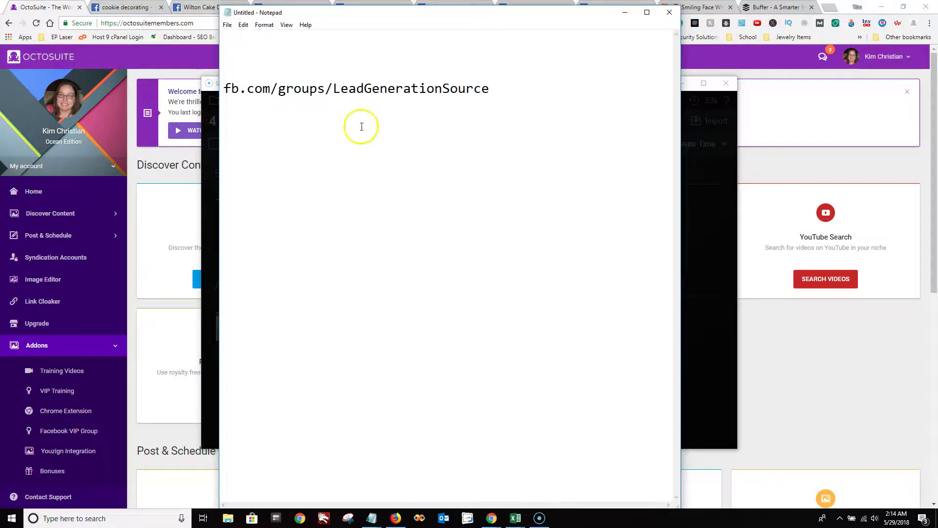
drag(513, 85, 227, 94)
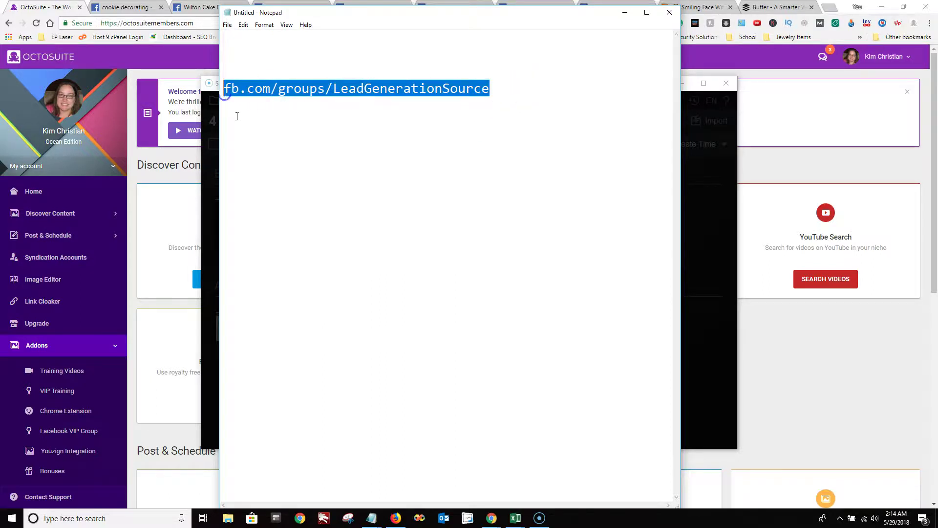